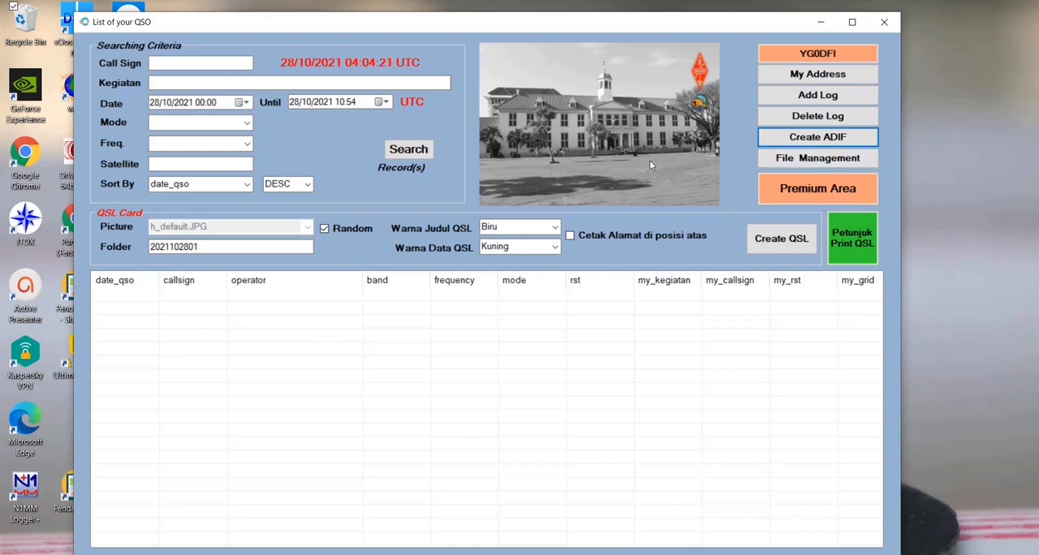
- Start a new QSO log entry and turn on automatic date and time for it
{"action": "left_click", "coordinate": [800, 96]}
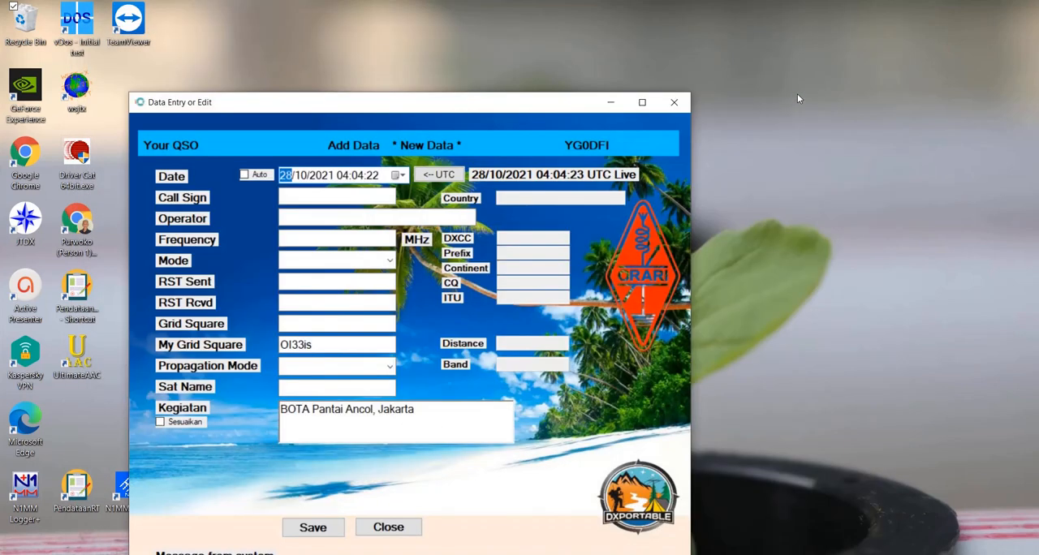
{"action": "left_click_drag", "start_coordinate": [363, 107], "coordinate": [463, 76]}
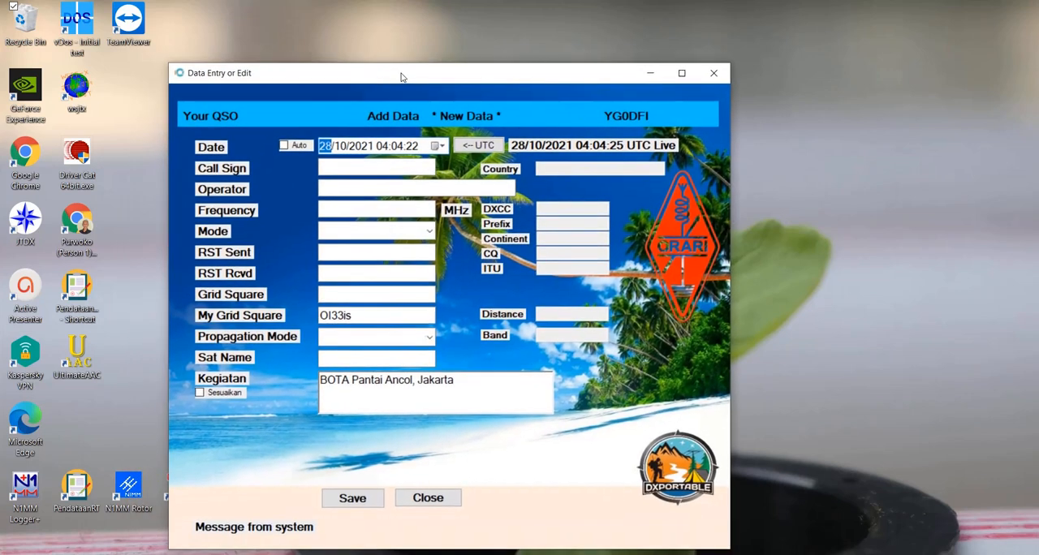
{"action": "left_click", "coordinate": [284, 146]}
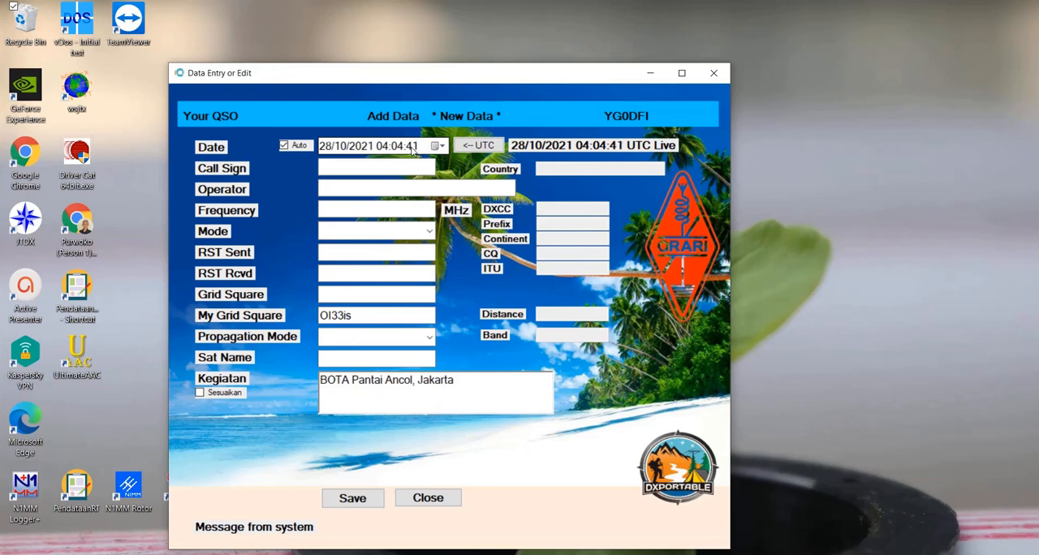
{"action": "left_click", "coordinate": [358, 166]}
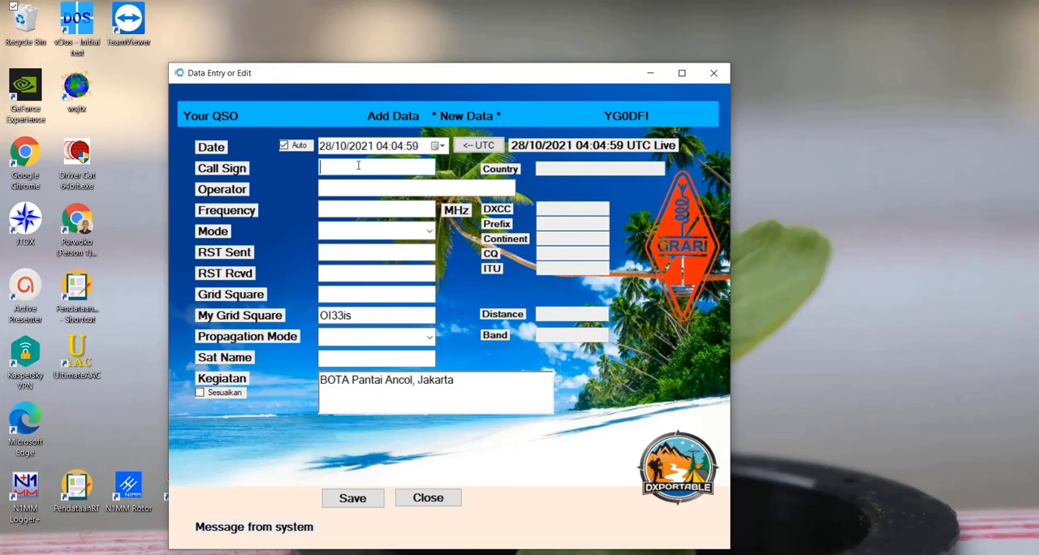
- Turn off the automatic date and set the QSO date and time manually to 20/10/2021 05:05
{"action": "left_click", "coordinate": [284, 145]}
{"action": "left_click", "coordinate": [328, 147]}
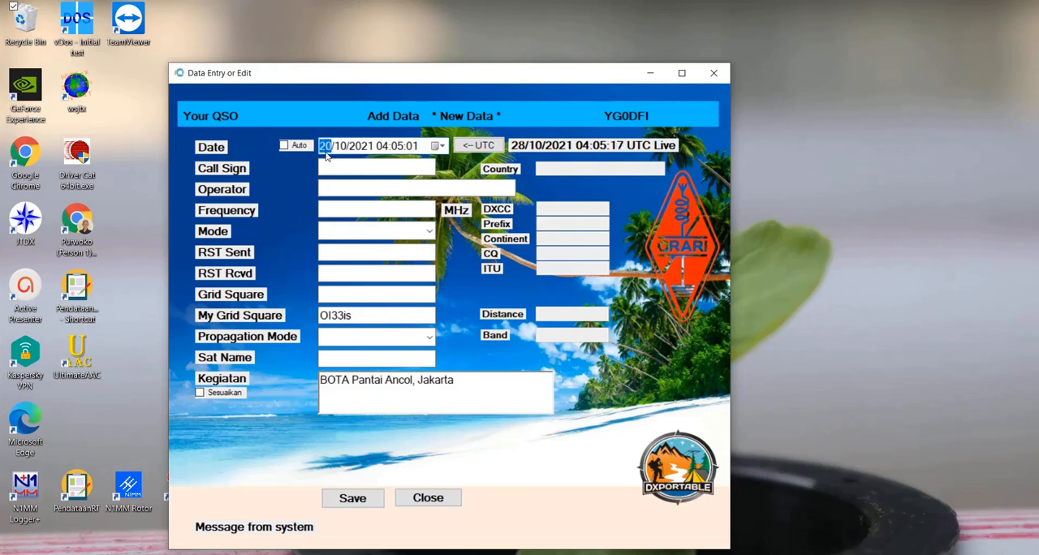
{"action": "key", "text": "Right"}
{"action": "key", "text": "Right"}
{"action": "key", "text": "Right"}
{"action": "type", "text": "05:05"}
{"action": "key", "text": "Tab"}
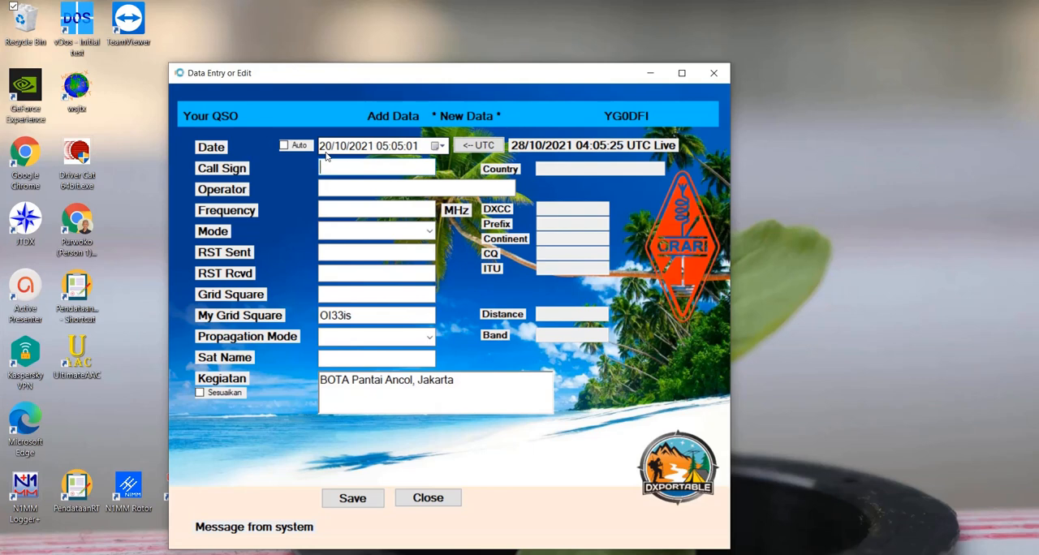
- Enter the call sign W1AW with frequency 14.200 MHz and accept SSB as the mode
{"action": "type", "text": "W1AW"}
{"action": "key", "text": "Tab"}
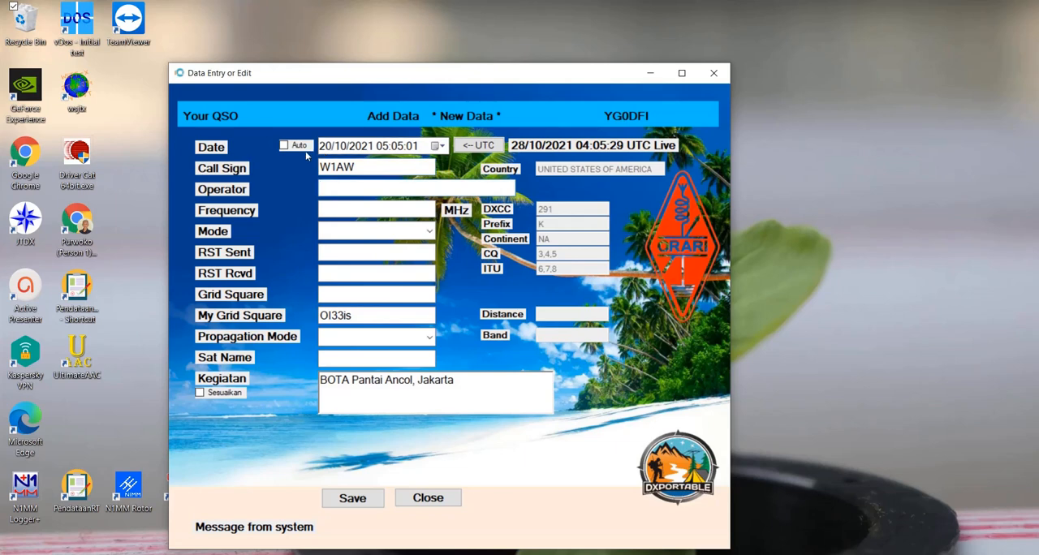
{"action": "left_click", "coordinate": [350, 210]}
{"action": "type", "text": "14.200"}
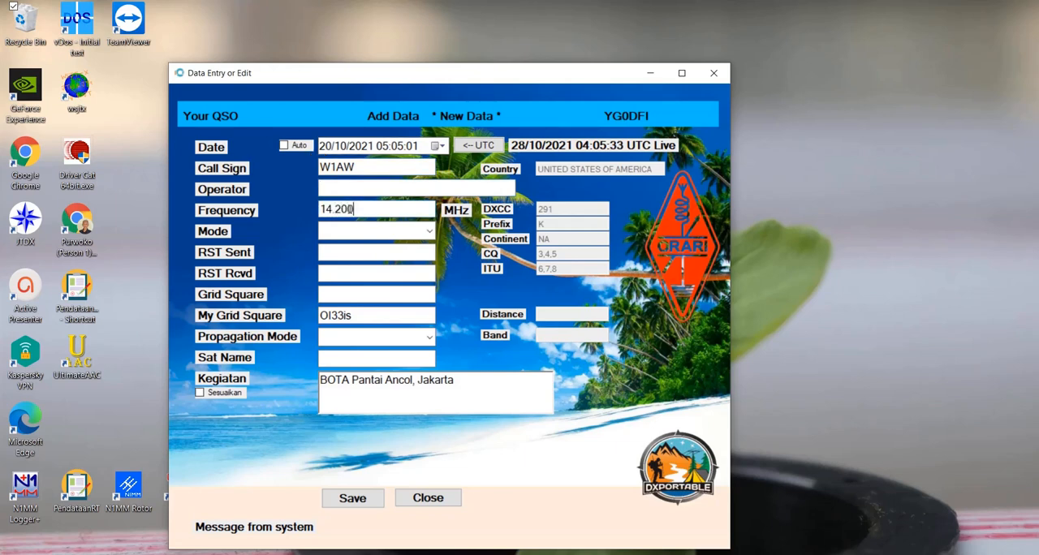
{"action": "key", "text": "Tab"}
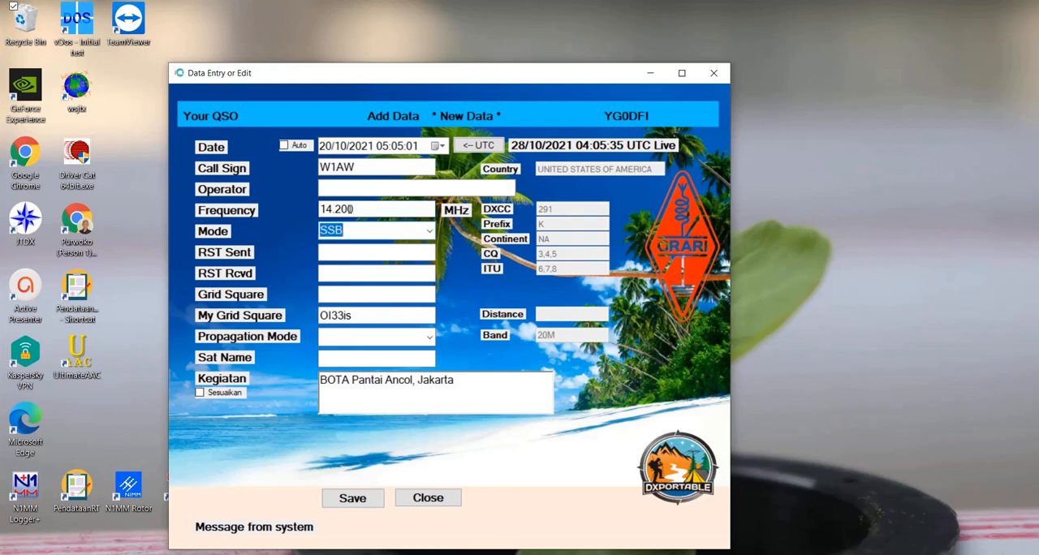
{"action": "key", "text": "Tab"}
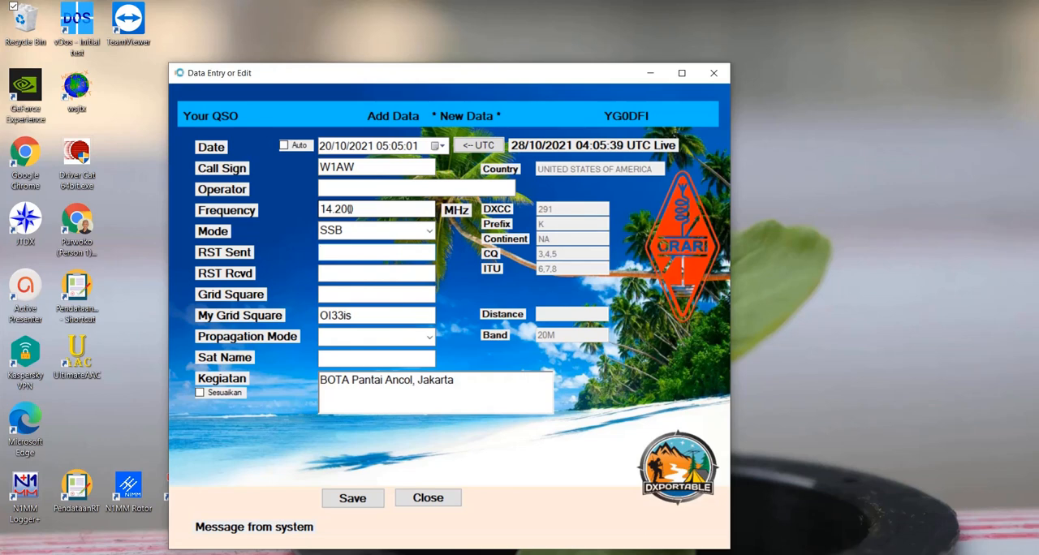
- Set both the sent and received RST reports to 59 and save the W1AW entry
{"action": "type", "text": "59"}
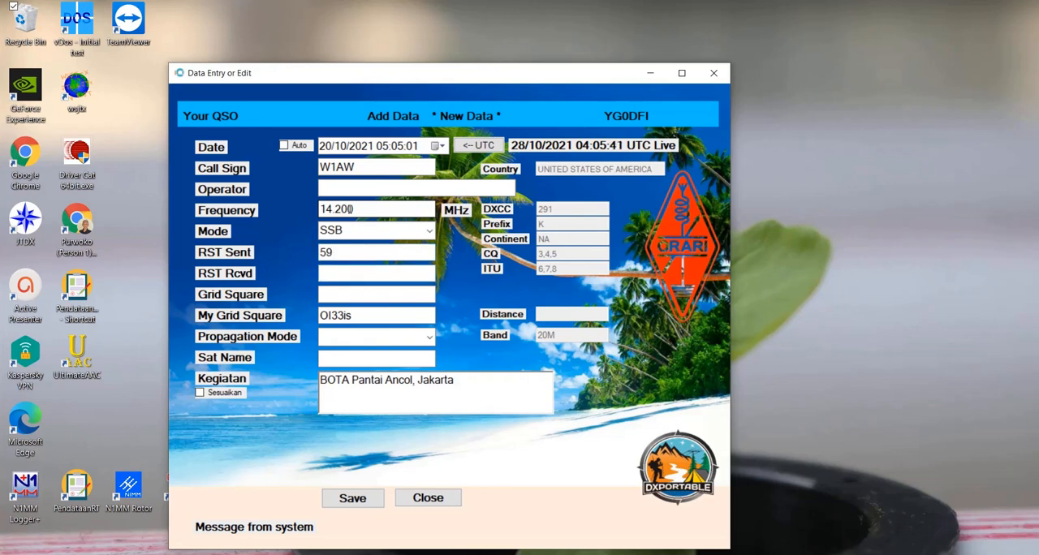
{"action": "key", "text": "Tab"}
{"action": "type", "text": "59"}
{"action": "key", "text": "Tab"}
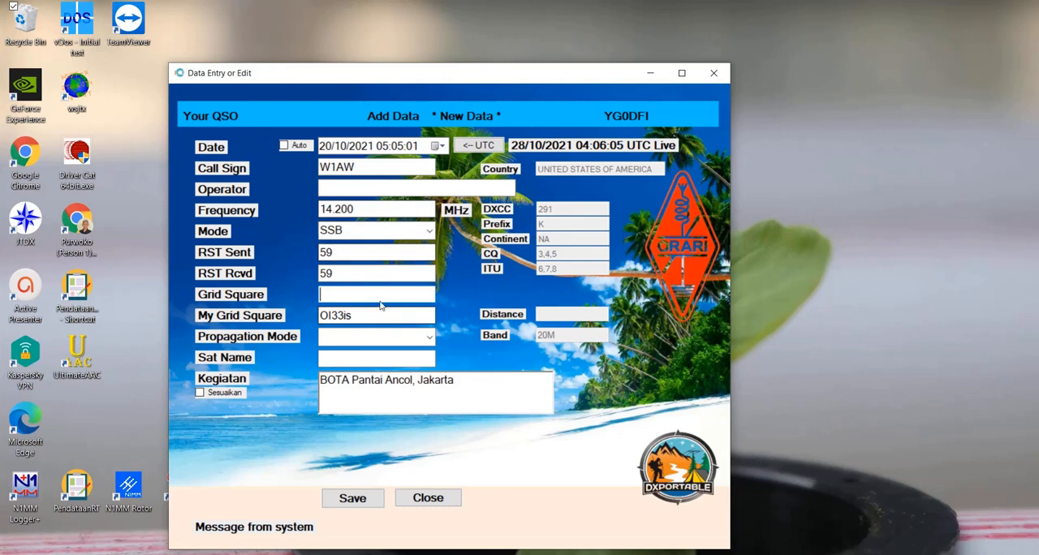
{"action": "left_click", "coordinate": [330, 501]}
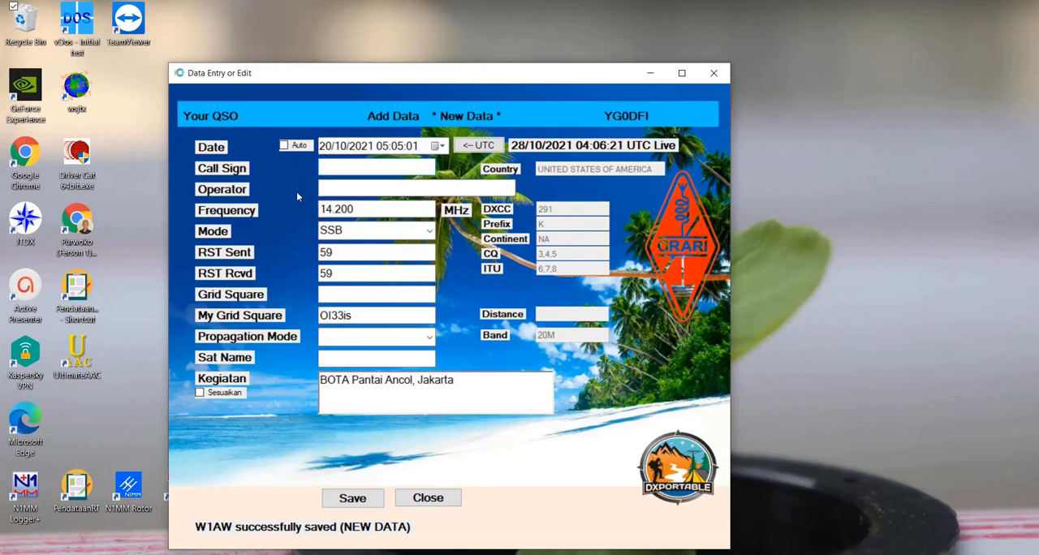
- Turn automatic date and time back on and enter the call sign YB0STA, keeping the auto-filled operator name
{"action": "left_click", "coordinate": [284, 147]}
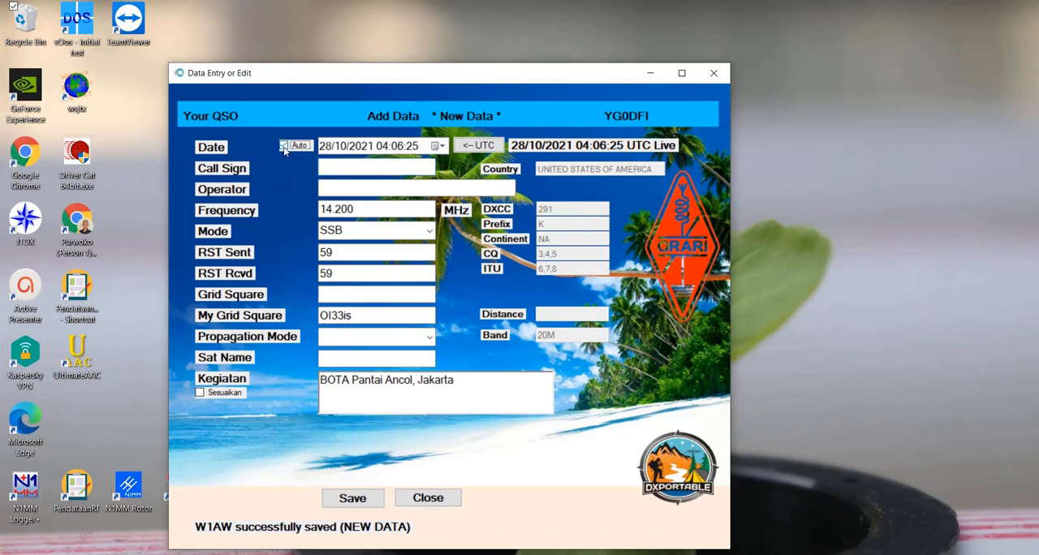
{"action": "left_click", "coordinate": [383, 167]}
{"action": "type", "text": "YB"}
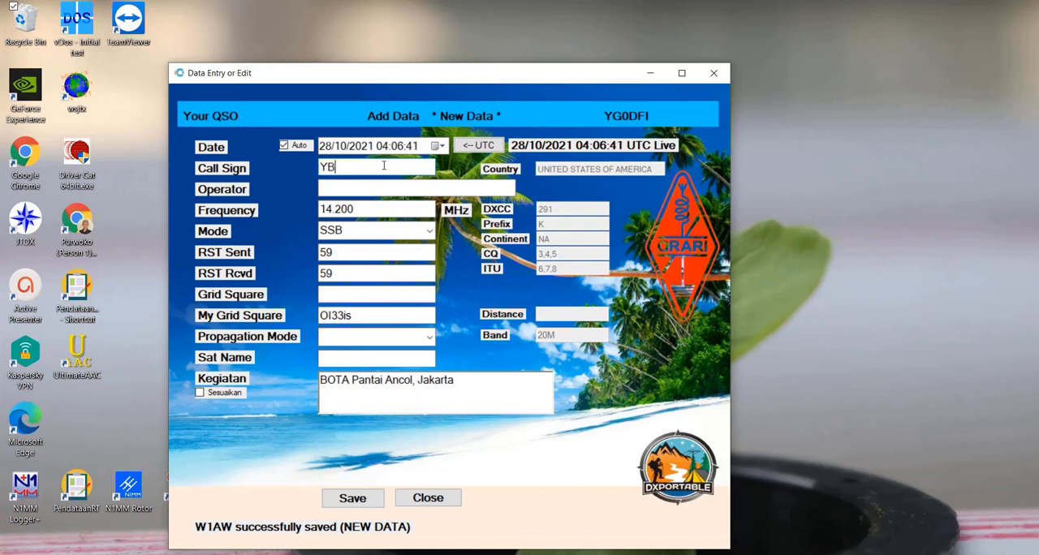
{"action": "type", "text": "0STA"}
{"action": "key", "text": "Tab"}
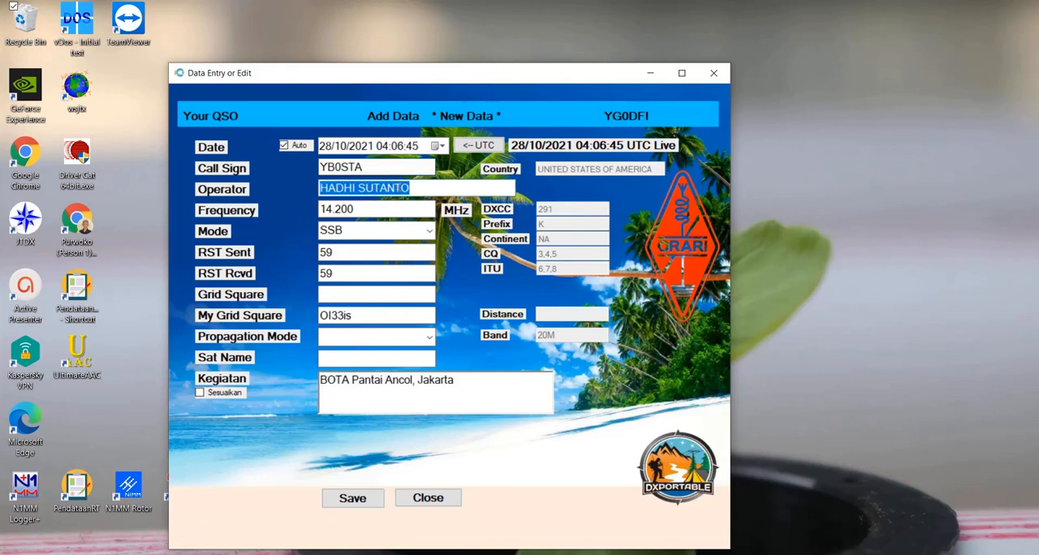
{"action": "left_click", "coordinate": [421, 189]}
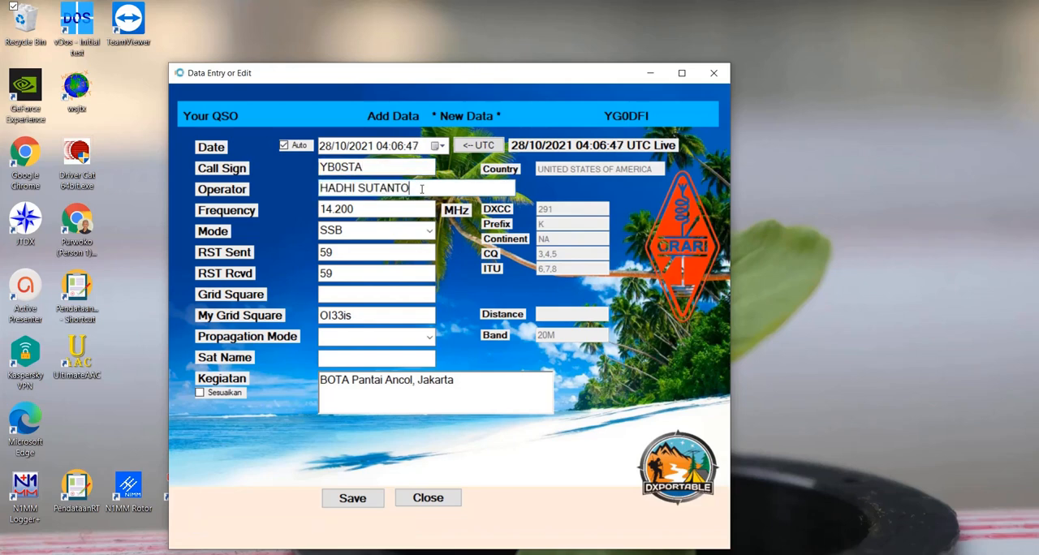
{"action": "left_click", "coordinate": [333, 211]}
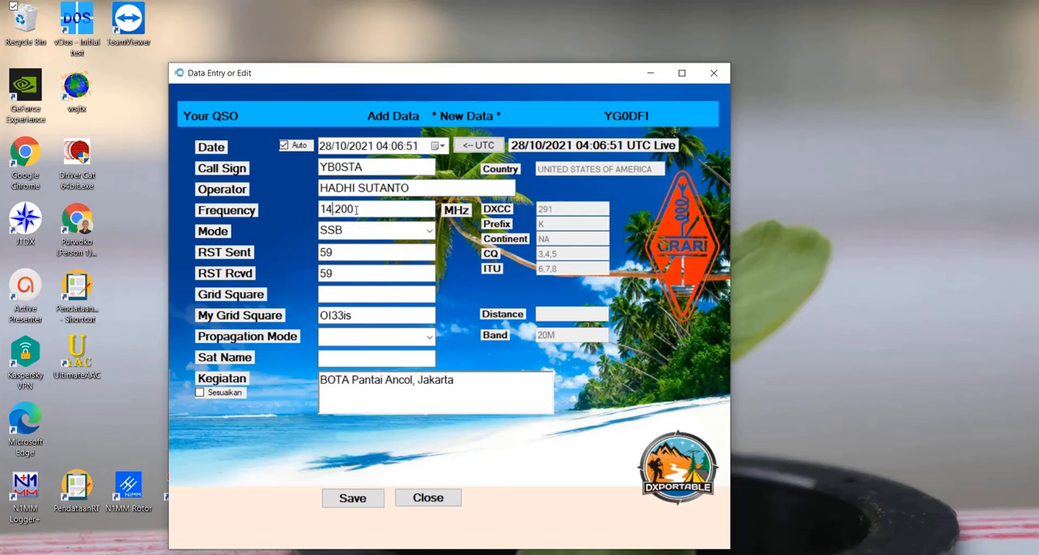
{"action": "left_click_drag", "start_coordinate": [354, 210], "coordinate": [304, 210]}
{"action": "type", "text": "7.125"}
{"action": "key", "text": "Tab"}
{"action": "key", "text": "Tab"}
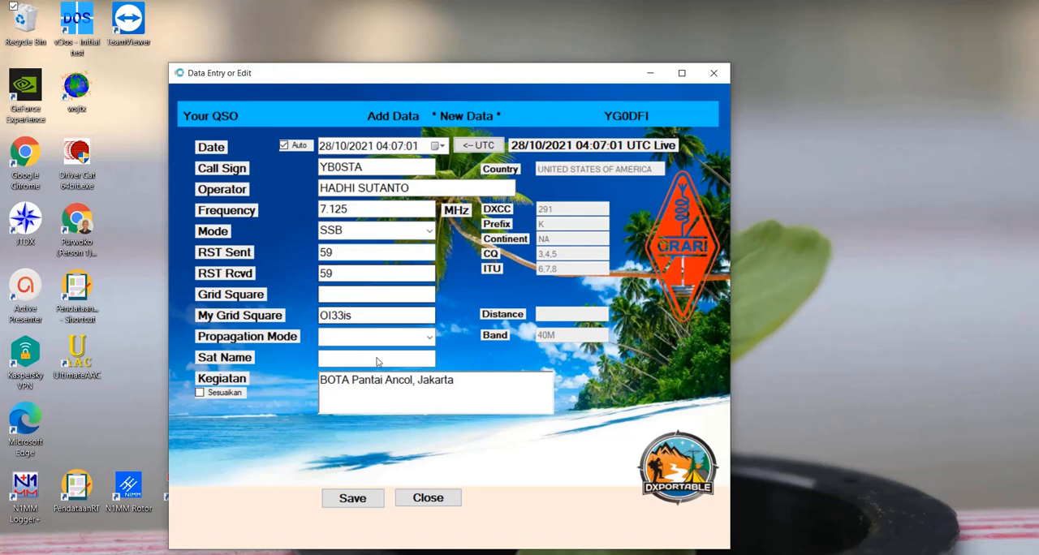
{"action": "left_click", "coordinate": [363, 499]}
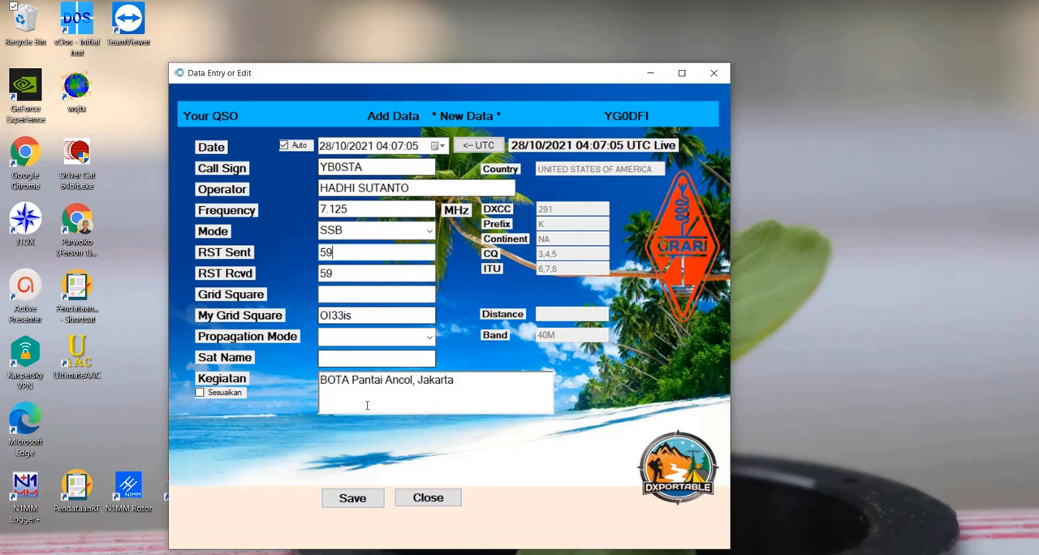
{"action": "left_click", "coordinate": [363, 502]}
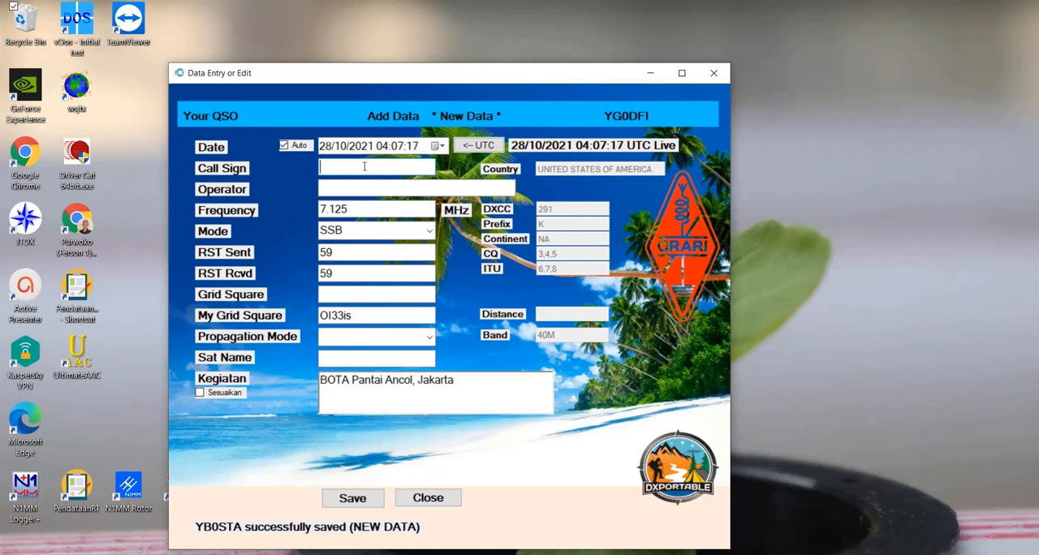
{"action": "type", "text": "YB0ST"}
{"action": "key", "text": "Tab"}
{"action": "key", "text": "Tab"}
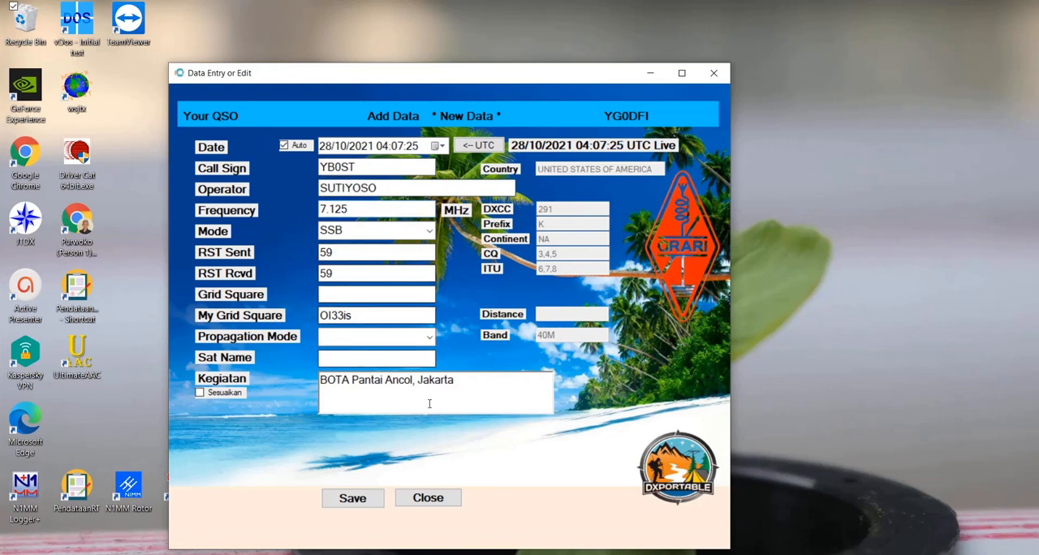
{"action": "left_click", "coordinate": [369, 497]}
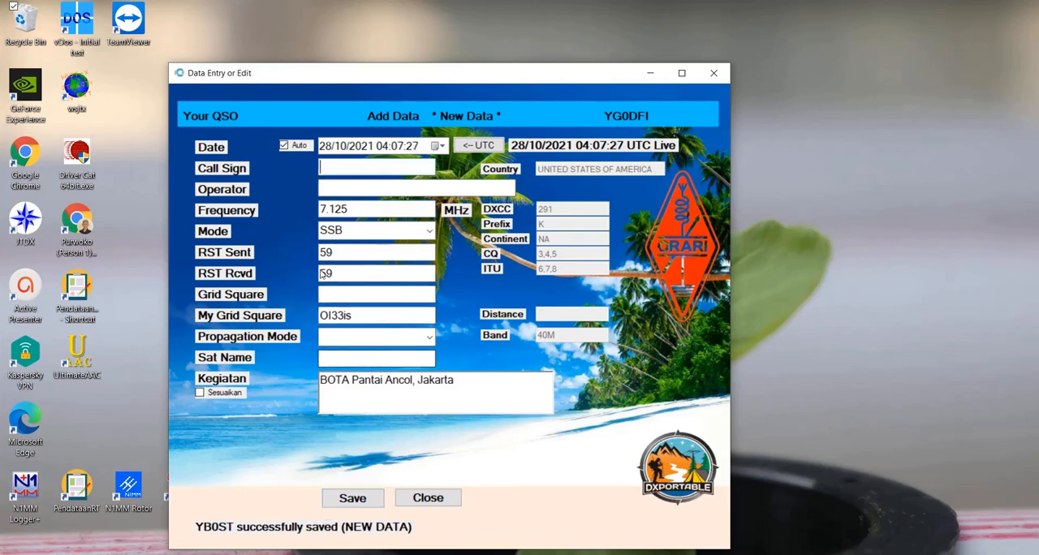
{"action": "type", "text": "YB"}
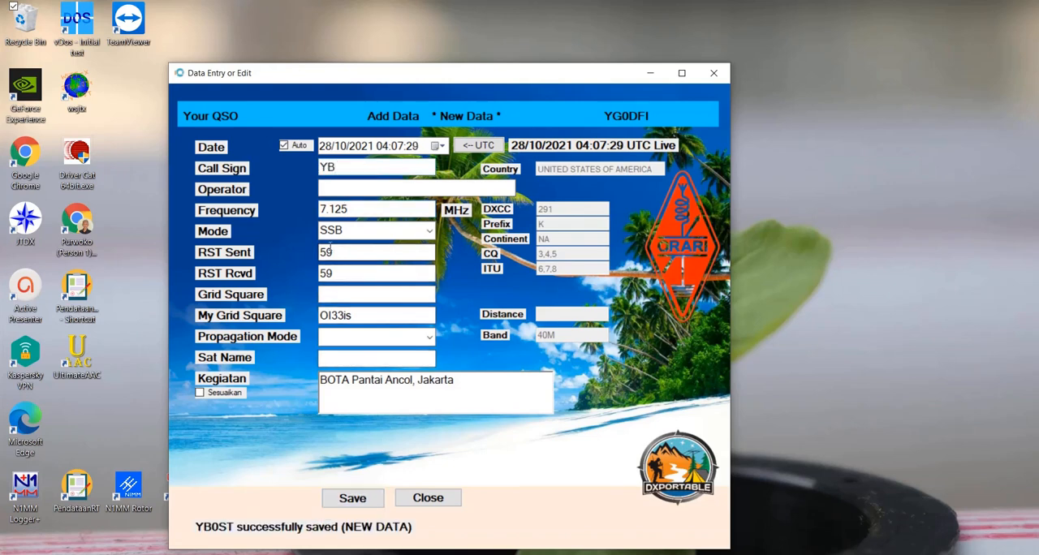
{"action": "type", "text": "0AR"}
{"action": "key", "text": "Tab"}
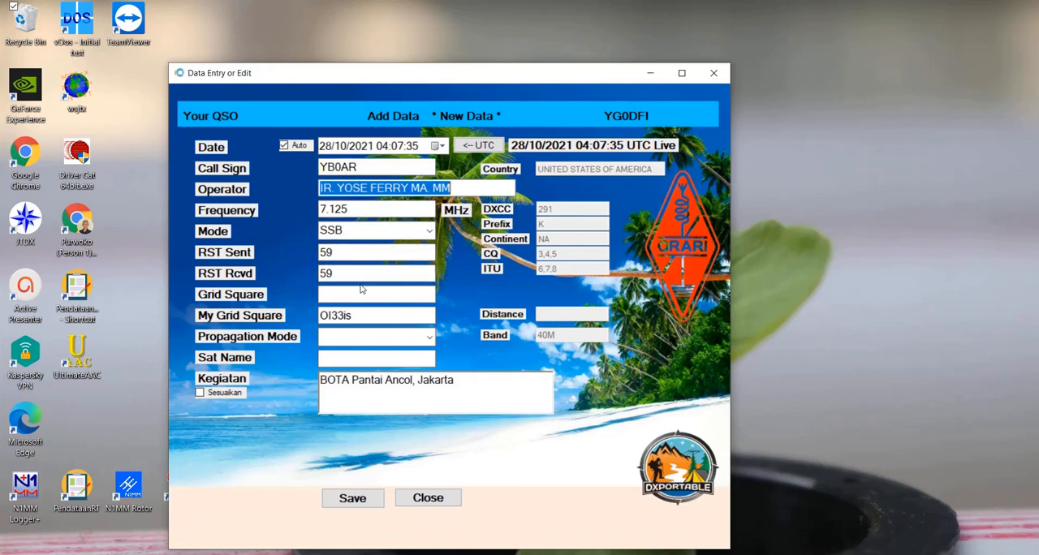
{"action": "left_click", "coordinate": [356, 499]}
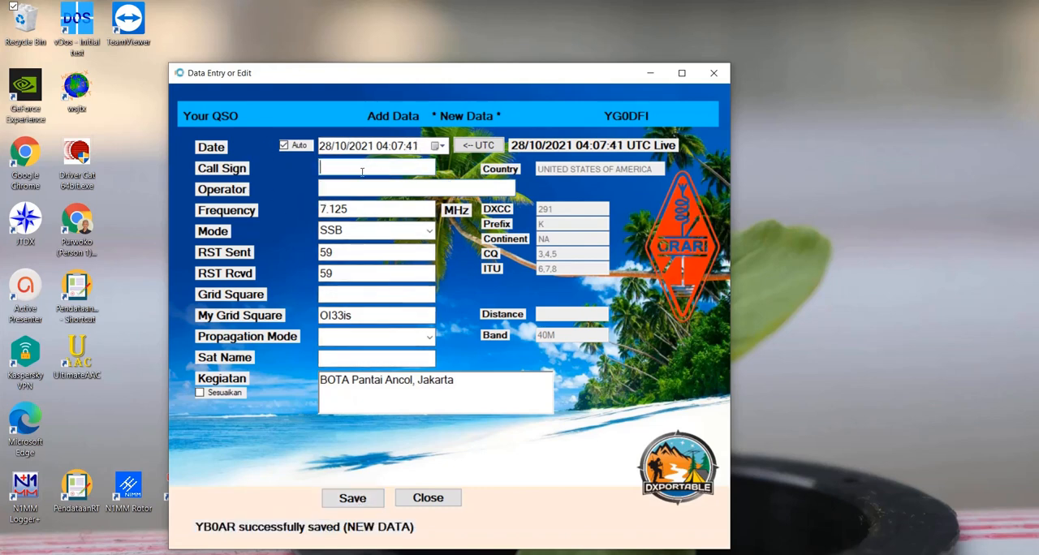
- Log a QSO with call sign YE1AR, keeping the carried-over values, and save it
{"action": "left_click", "coordinate": [362, 171]}
{"action": "type", "text": "YE1AR"}
{"action": "key", "text": "Tab"}
{"action": "key", "text": "Tab"}
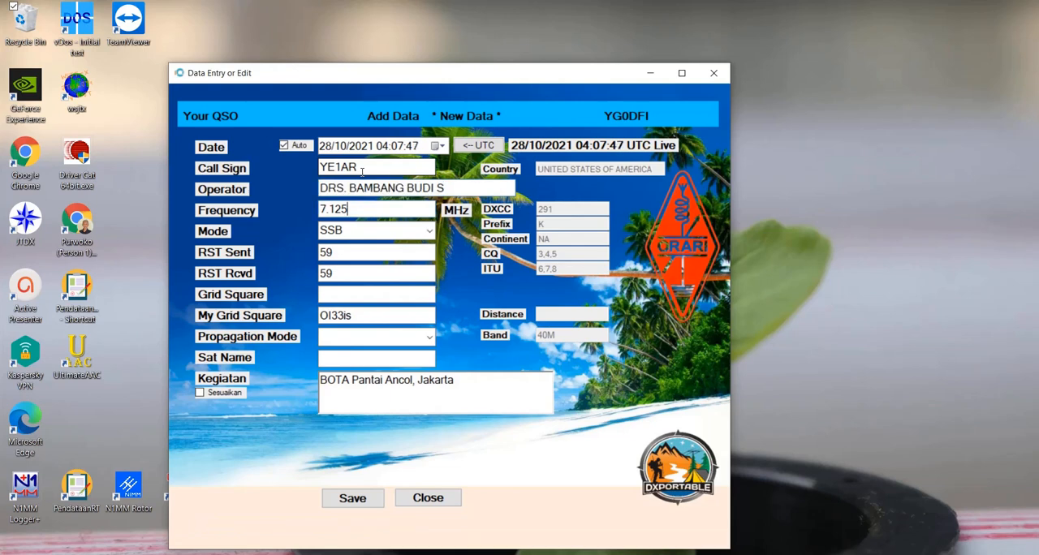
{"action": "left_click", "coordinate": [373, 504]}
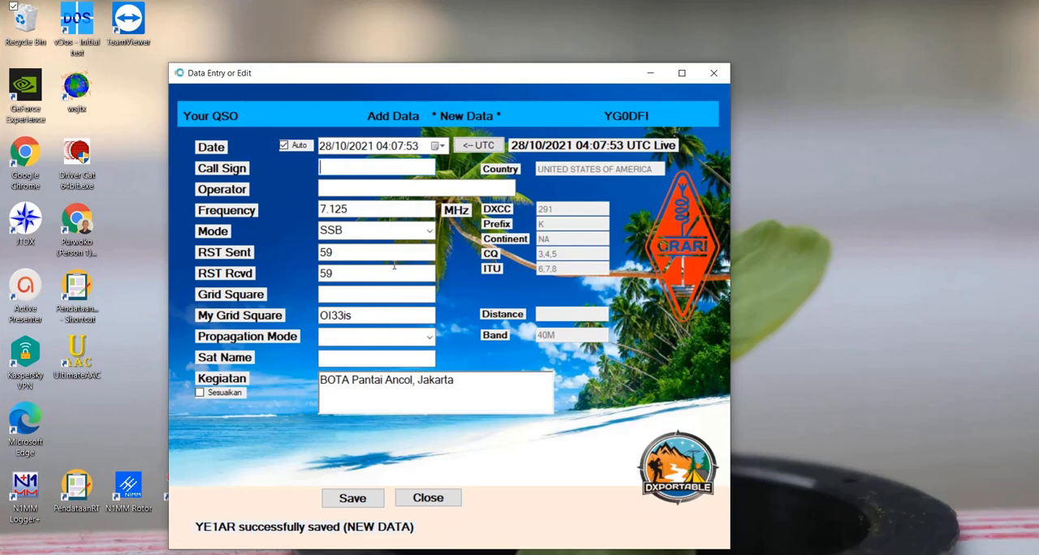
- Log a QSO with call sign YC5YC, keeping the carried-over values, and save it
{"action": "type", "text": "YC5YC"}
{"action": "key", "text": "Tab"}
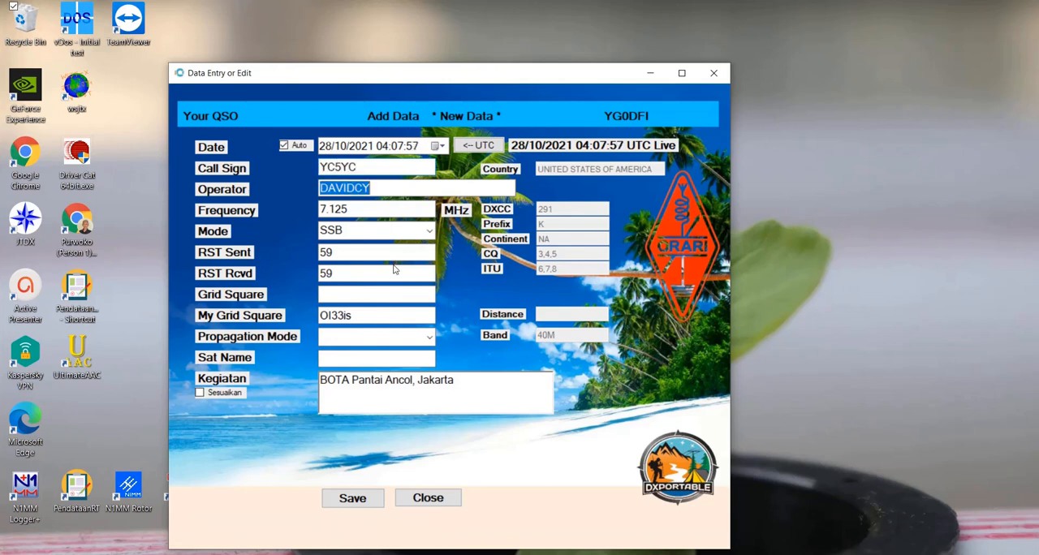
{"action": "key", "text": "Tab"}
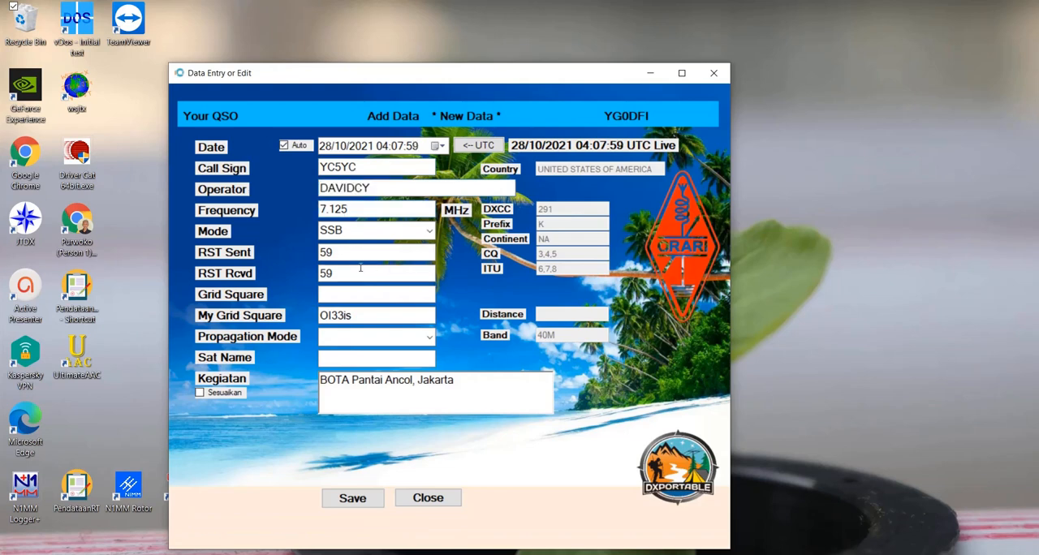
{"action": "left_click", "coordinate": [355, 499]}
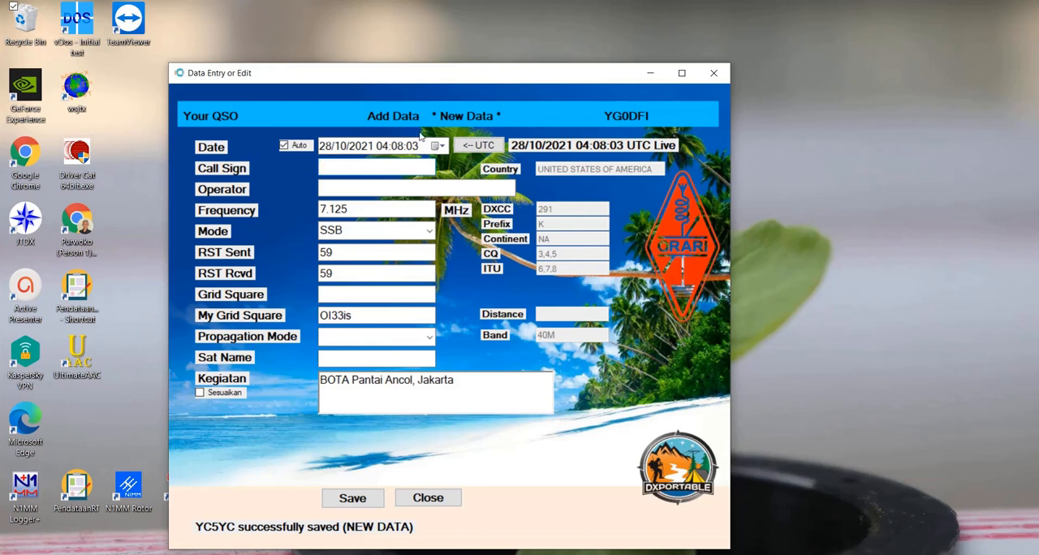
{"action": "type", "text": "YD0N"}
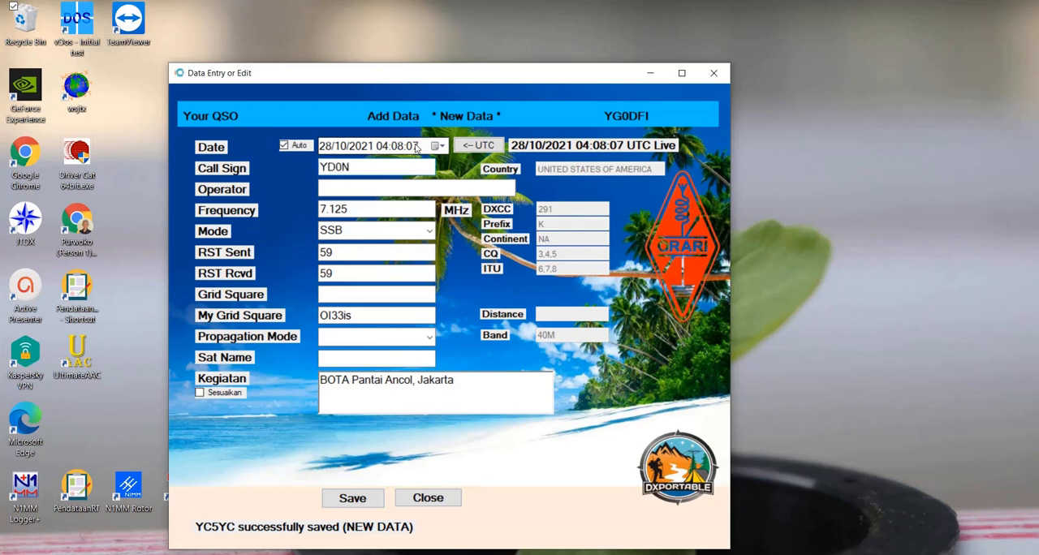
{"action": "type", "text": "VU"}
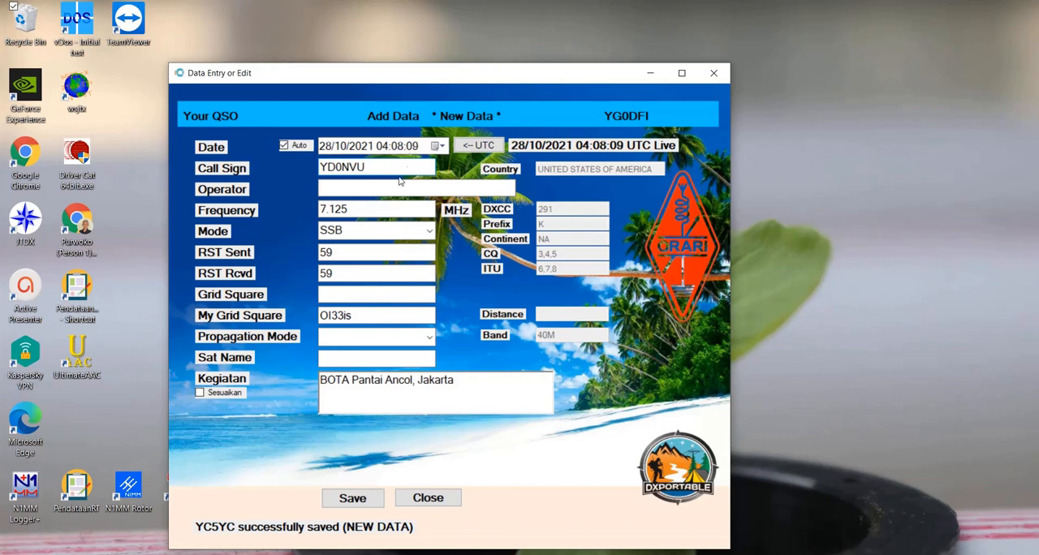
{"action": "left_click", "coordinate": [348, 209]}
{"action": "double_click", "coordinate": [381, 209]}
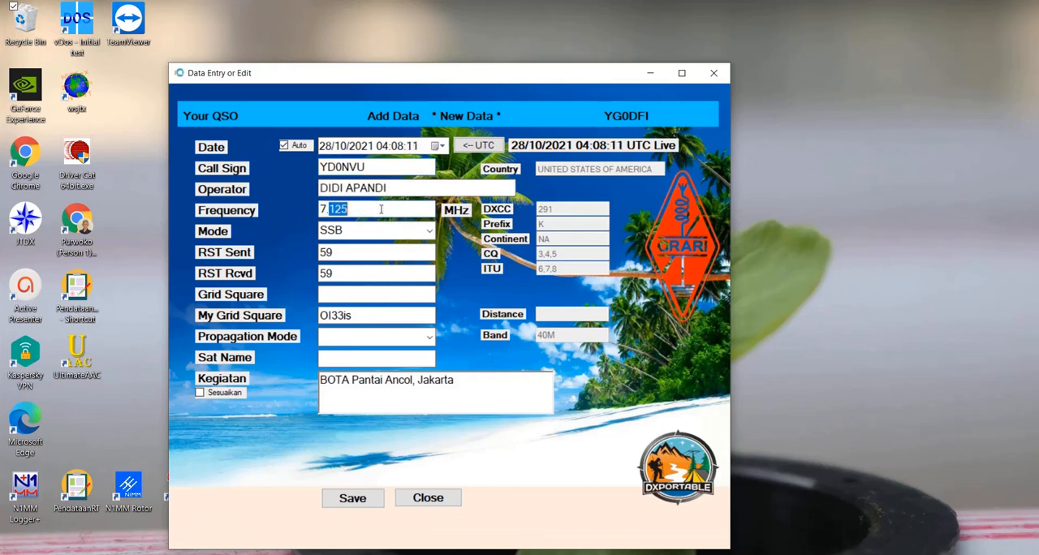
{"action": "type", "text": "025"}
{"action": "left_click", "coordinate": [423, 229]}
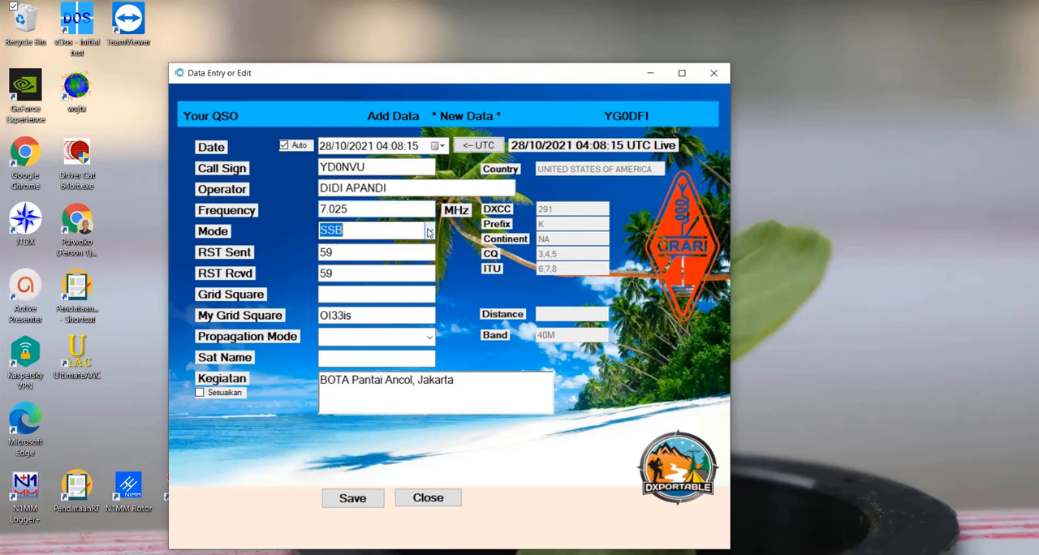
{"action": "left_click", "coordinate": [380, 289]}
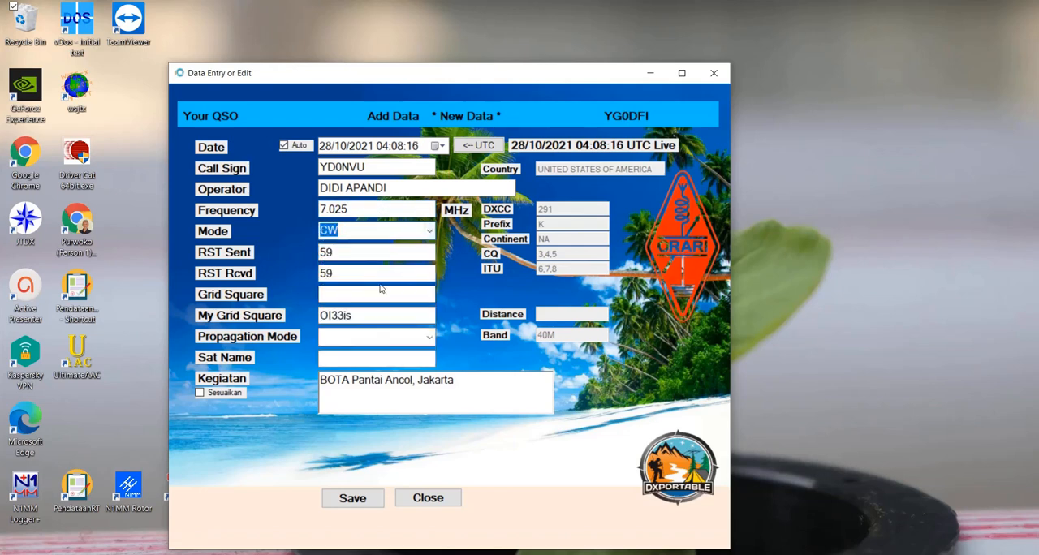
{"action": "left_click", "coordinate": [342, 251]}
{"action": "type", "text": "9"}
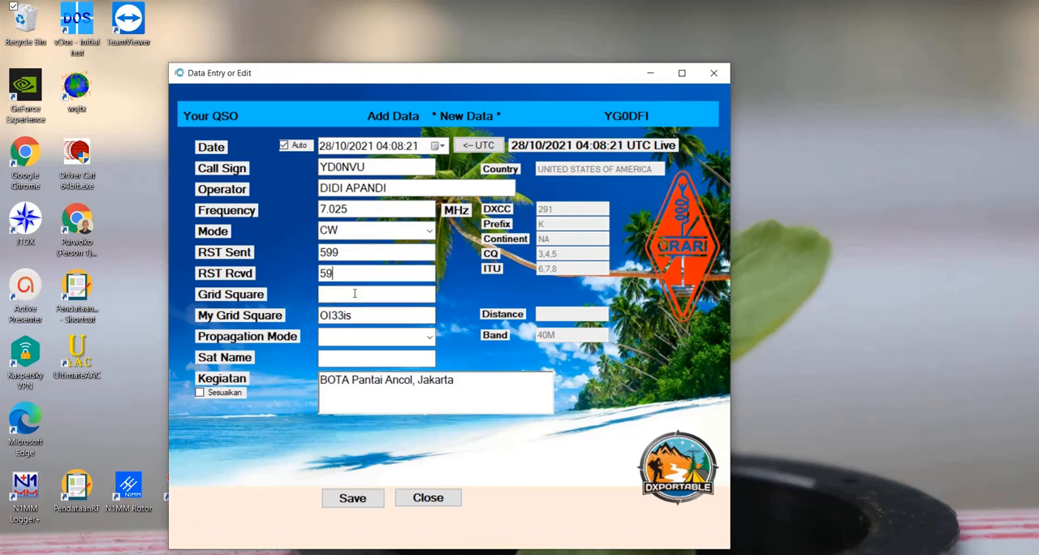
{"action": "type", "text": "9"}
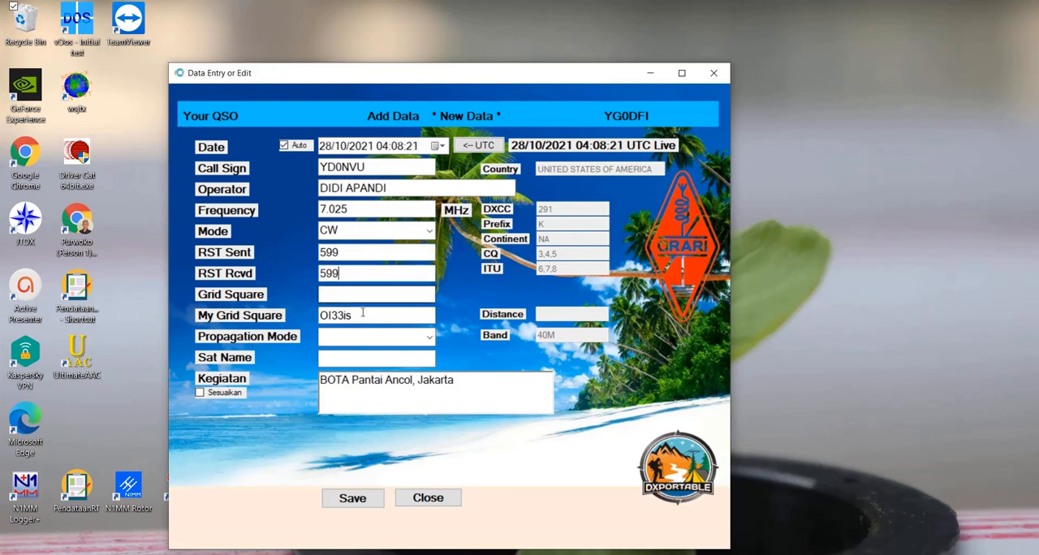
{"action": "left_click", "coordinate": [354, 499]}
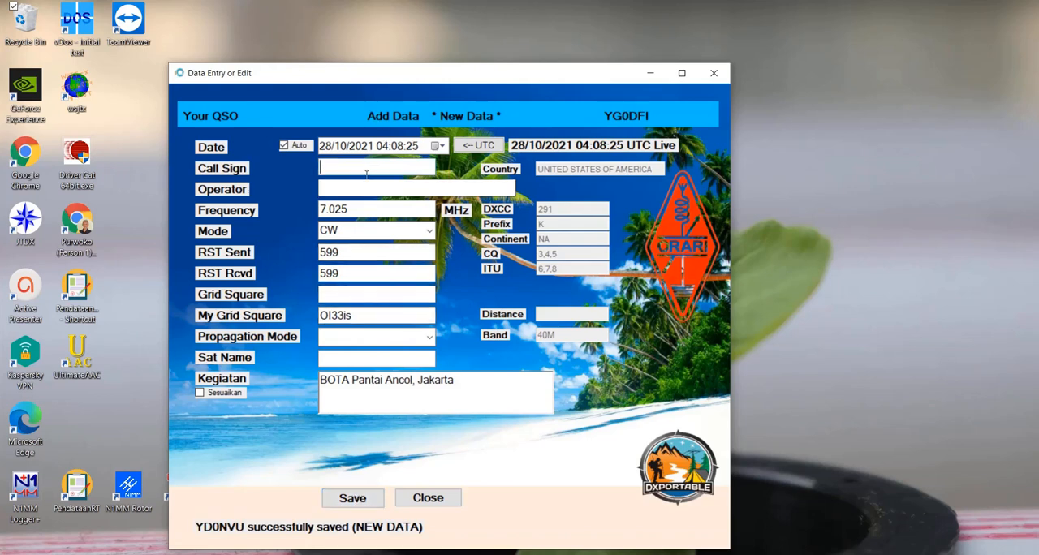
- Log a QSO with call sign YC2YIZ on 14.025 MHz, keeping the other carried-over values, and save it
{"action": "type", "text": "YC2"}
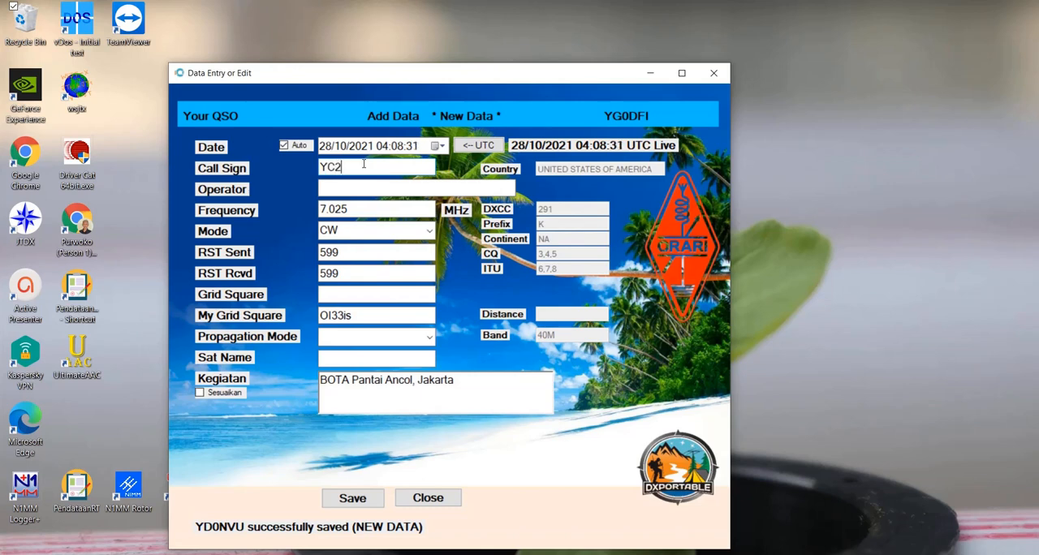
{"action": "type", "text": "YIZ"}
{"action": "key", "text": "Tab"}
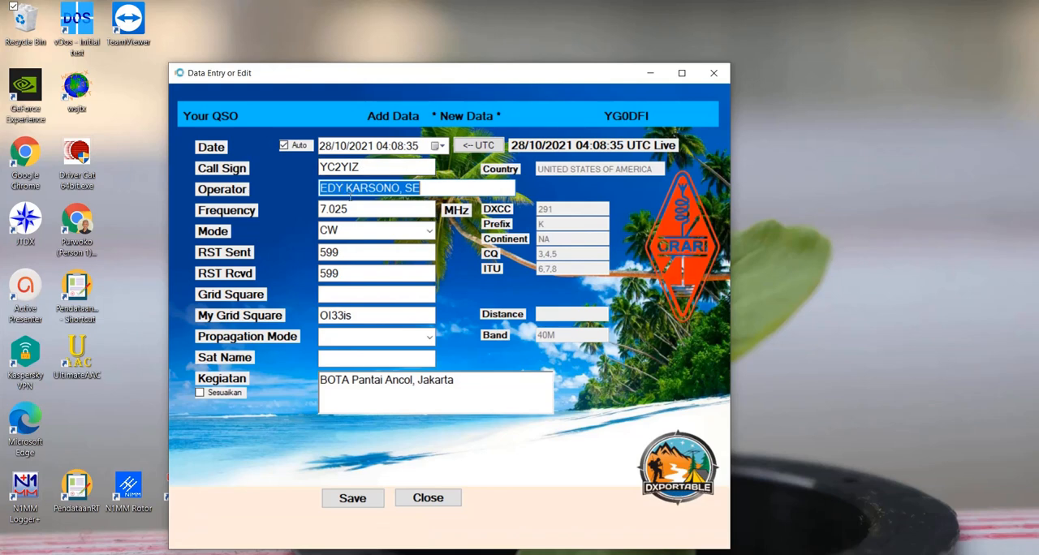
{"action": "left_click_drag", "start_coordinate": [321, 209], "coordinate": [326, 210]}
{"action": "type", "text": "1"}
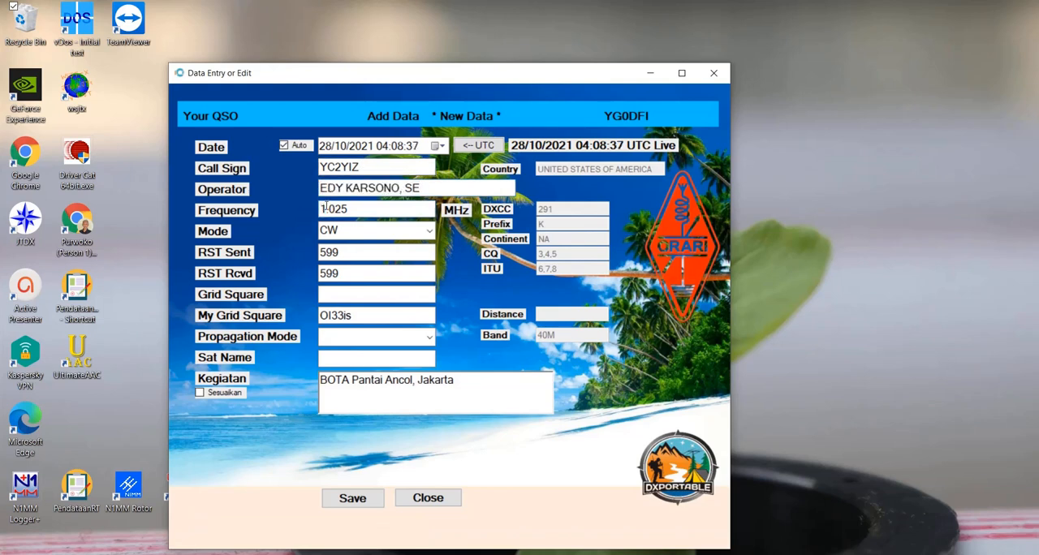
{"action": "type", "text": "4"}
{"action": "left_click", "coordinate": [352, 501]}
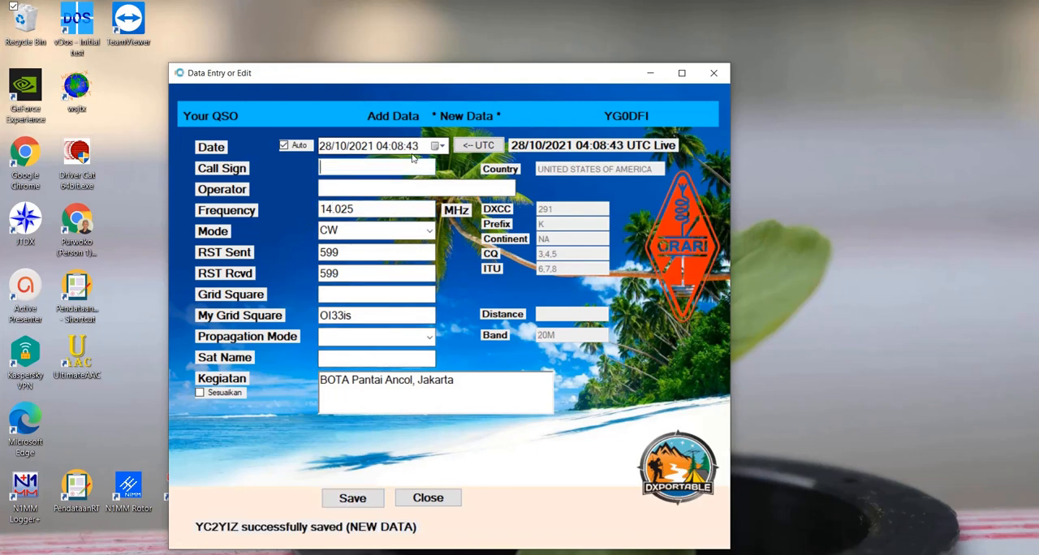
- Enter call sign YB2AB for a new QSO and set its frequency to 21.125 MHz
{"action": "type", "text": "YB2AB"}
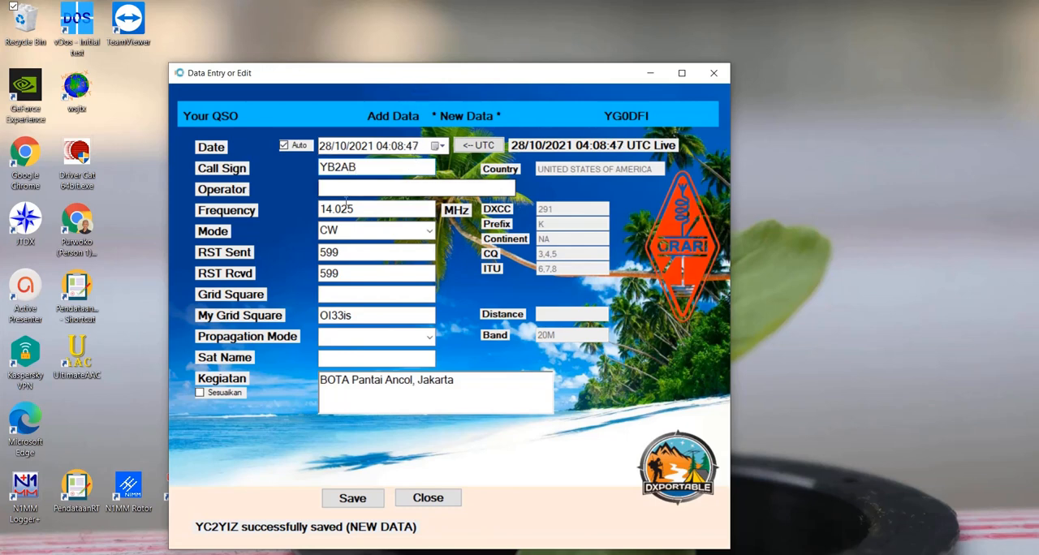
{"action": "left_click", "coordinate": [327, 209]}
{"action": "left_click_drag", "start_coordinate": [328, 209], "coordinate": [322, 208]}
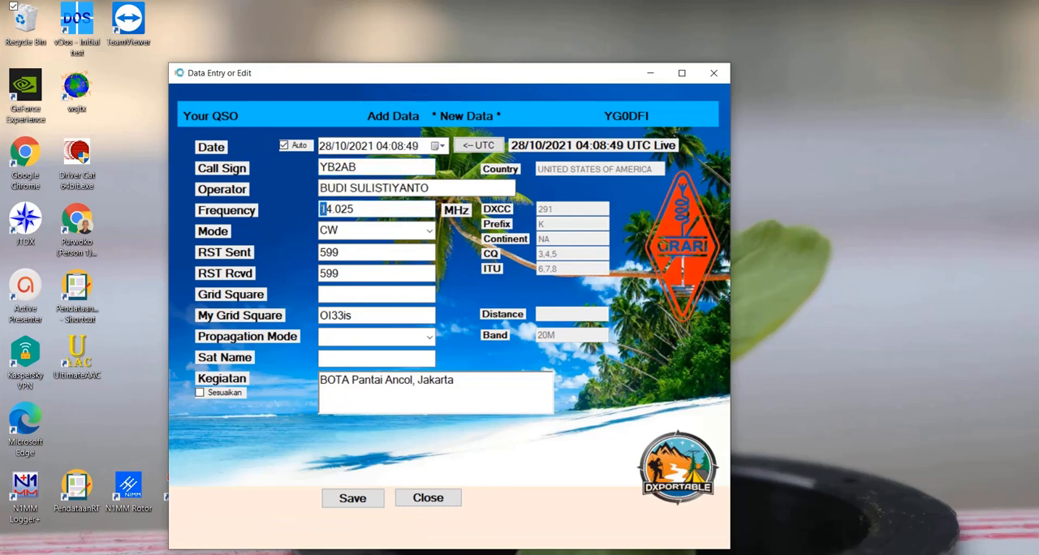
{"action": "key", "text": "Delete"}
{"action": "key", "text": "Delete"}
{"action": "type", "text": "71"}
{"action": "key", "text": "Delete"}
{"action": "type", "text": "1"}
- Set the YB2AB QSO's mode to SSB and both RST values to 59, and save it
{"action": "left_click", "coordinate": [431, 232]}
{"action": "left_click", "coordinate": [399, 245]}
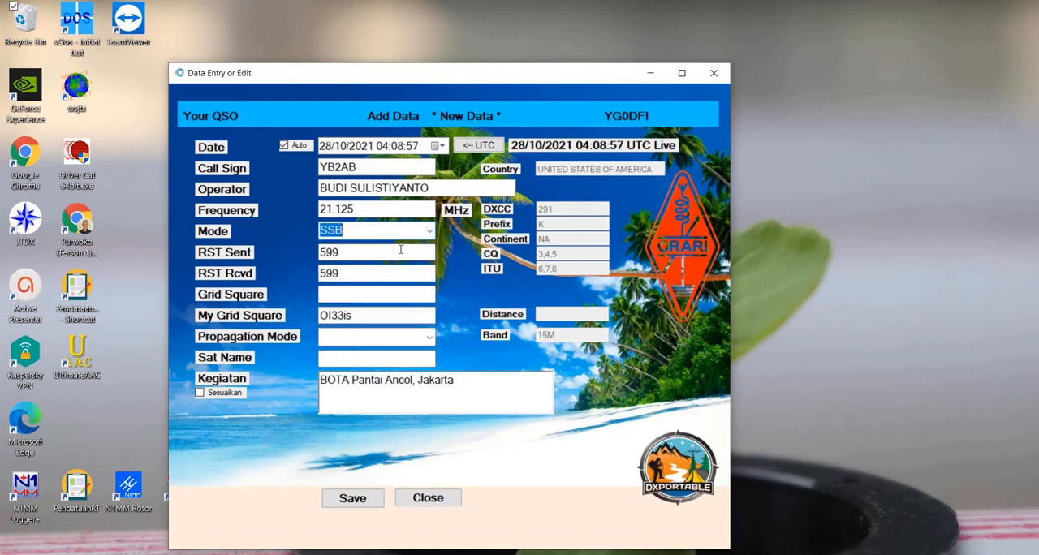
{"action": "left_click", "coordinate": [386, 251]}
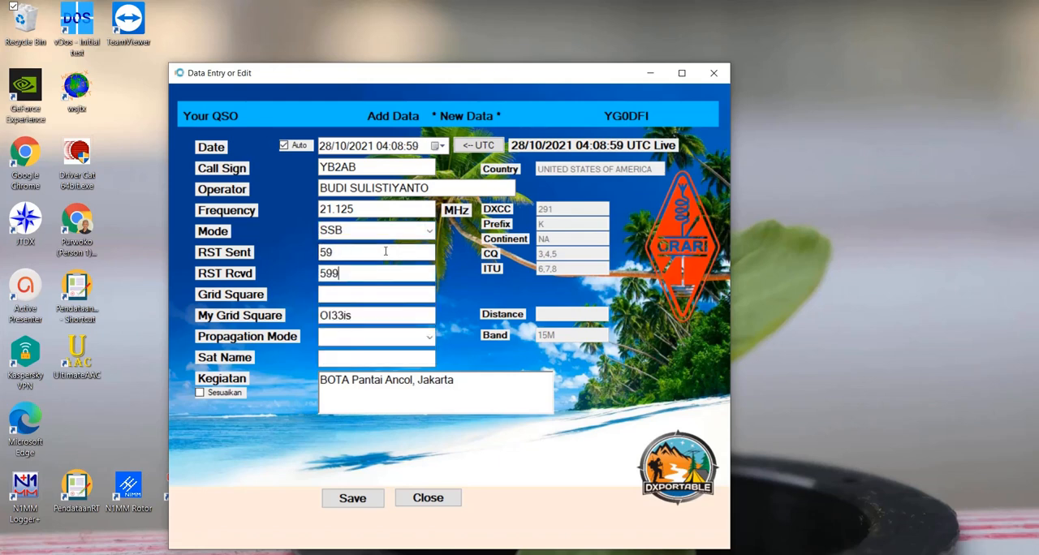
{"action": "left_click", "coordinate": [346, 499]}
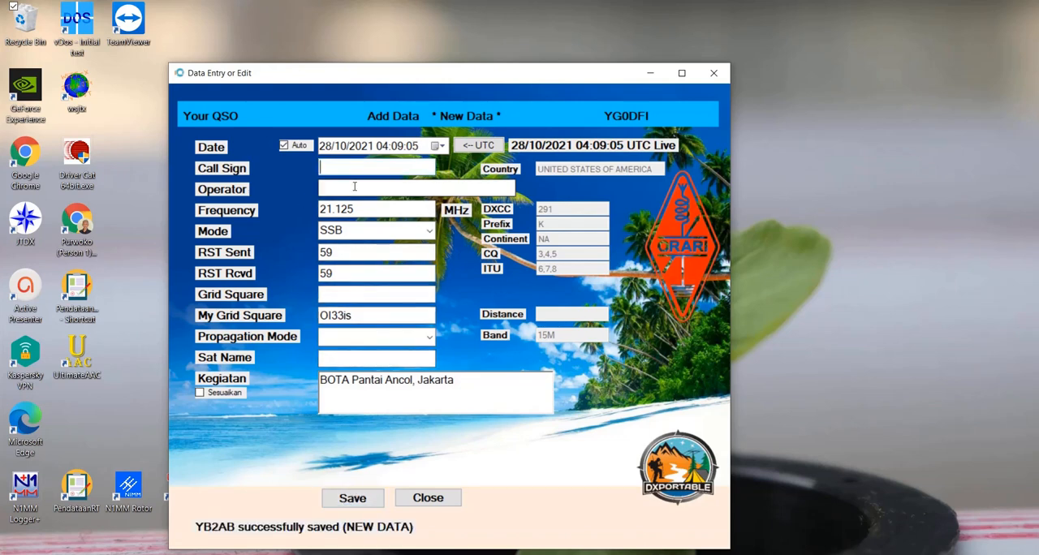
- Enter call sign YC0HET for a new QSO, with frequency 21.076 MHz and mode FT8
{"action": "type", "text": "YC0HET"}
{"action": "key", "text": "Tab"}
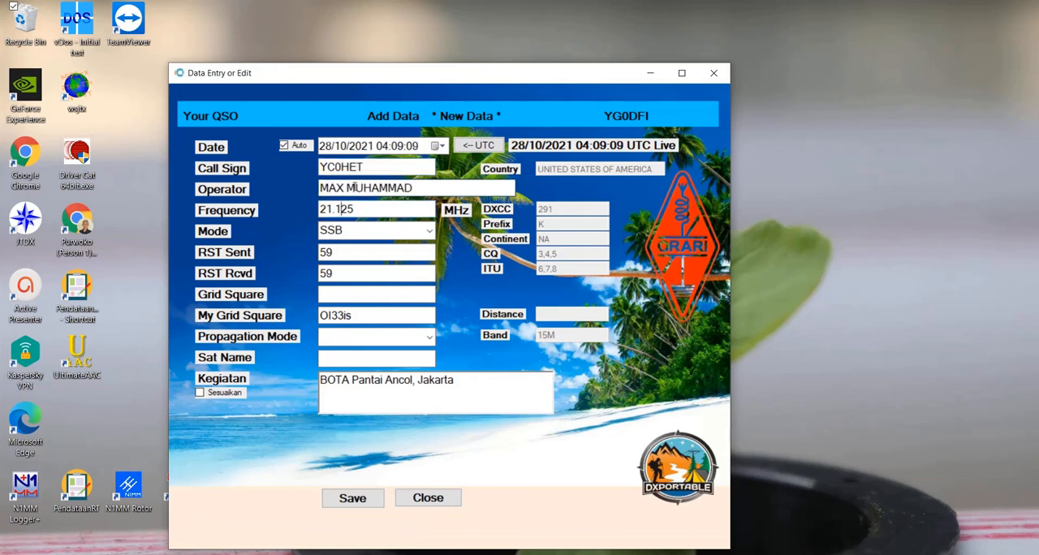
{"action": "key", "text": "BackSpace"}
{"action": "key", "text": "BackSpace"}
{"action": "key", "text": "BackSpace"}
{"action": "type", "text": "076"}
{"action": "key", "text": "Tab"}
{"action": "key", "text": "c"}
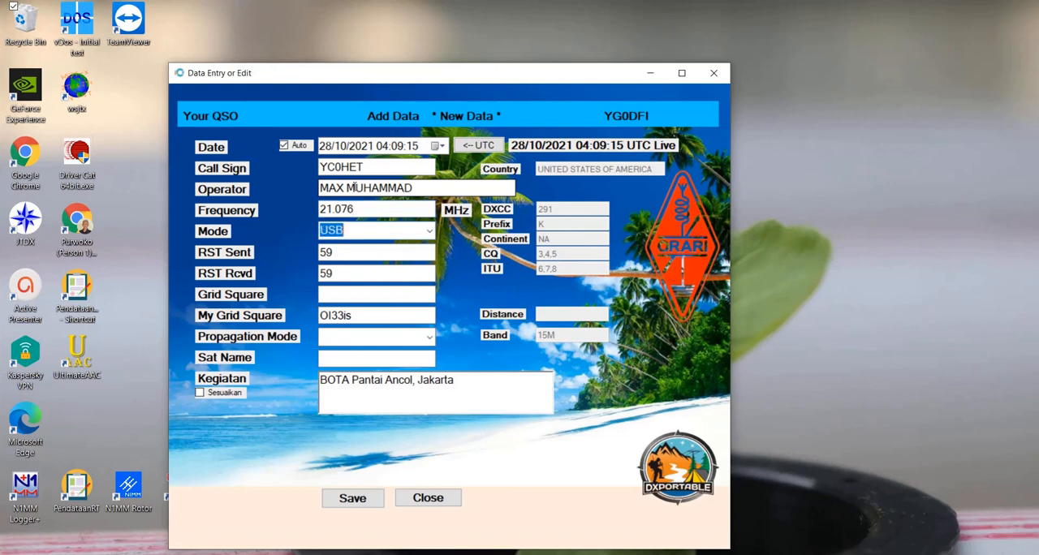
{"action": "key", "text": "f"}
{"action": "key", "text": "Tab"}
{"action": "type", "text": "5"}
{"action": "key", "text": "BackSpace"}
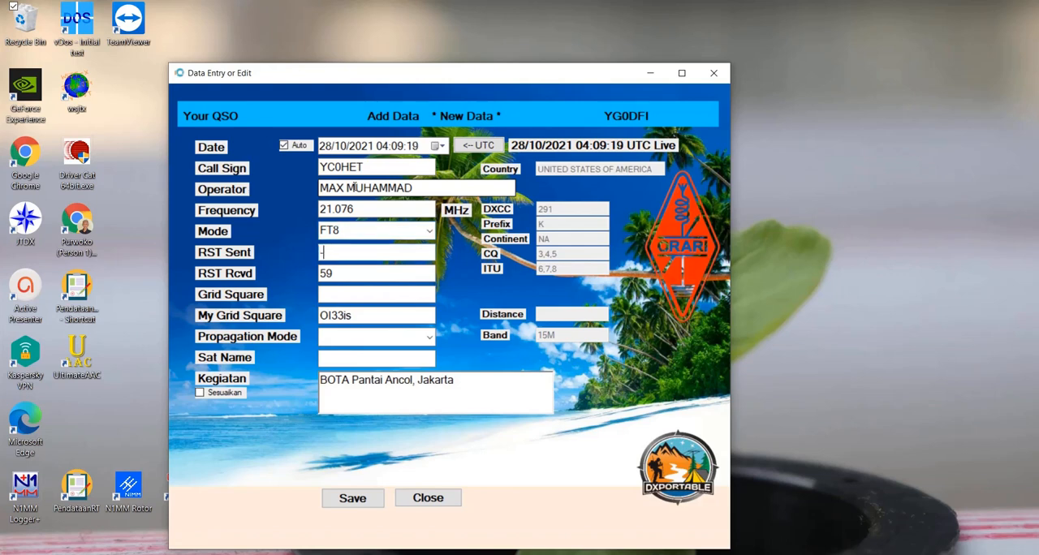
{"action": "type", "text": "-12"}
{"action": "key", "text": "Tab"}
{"action": "key", "text": "End"}
{"action": "type", "text": "-"}
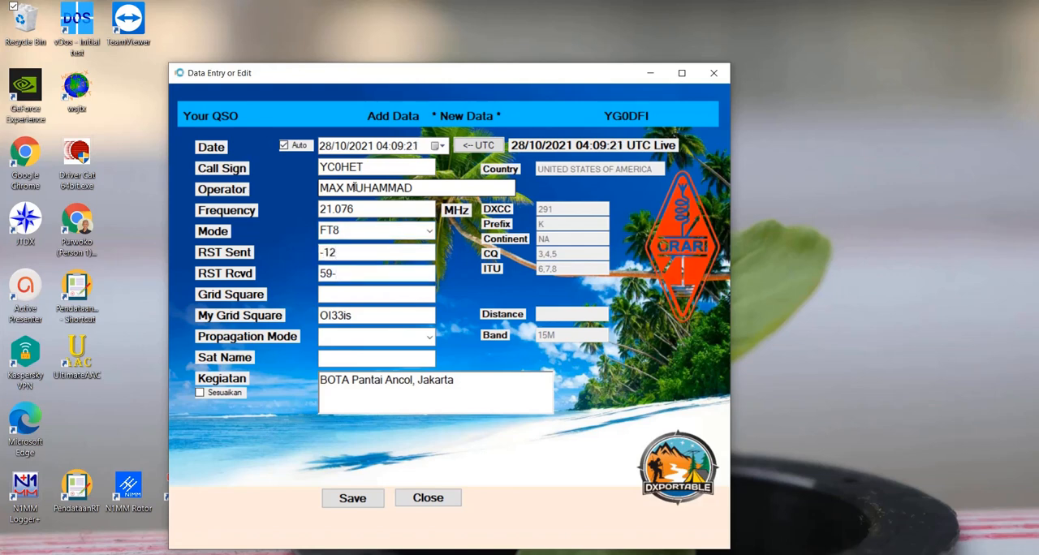
{"action": "key", "text": "BackSpace"}
{"action": "type", "text": "10"}
{"action": "left_click", "coordinate": [354, 497]}
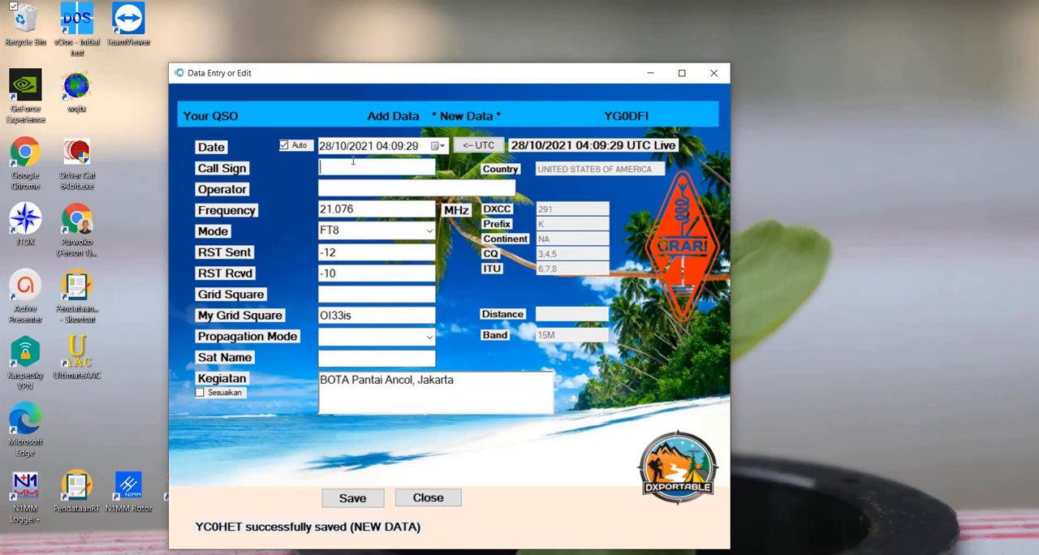
{"action": "type", "text": "YC0HNY"}
{"action": "key", "text": "Tab"}
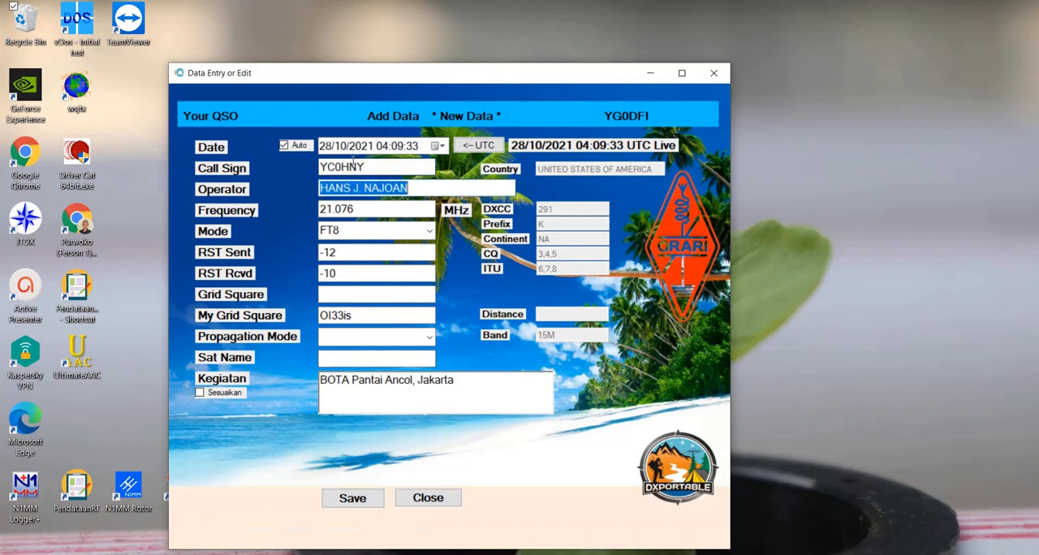
{"action": "key", "text": "Tab"}
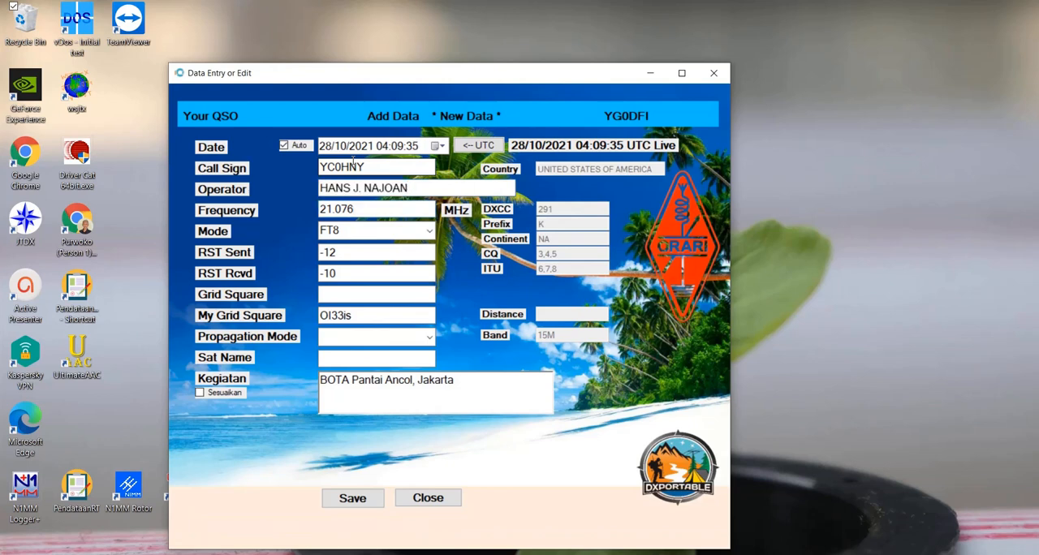
{"action": "key", "text": "Tab"}
{"action": "key", "text": "Tab"}
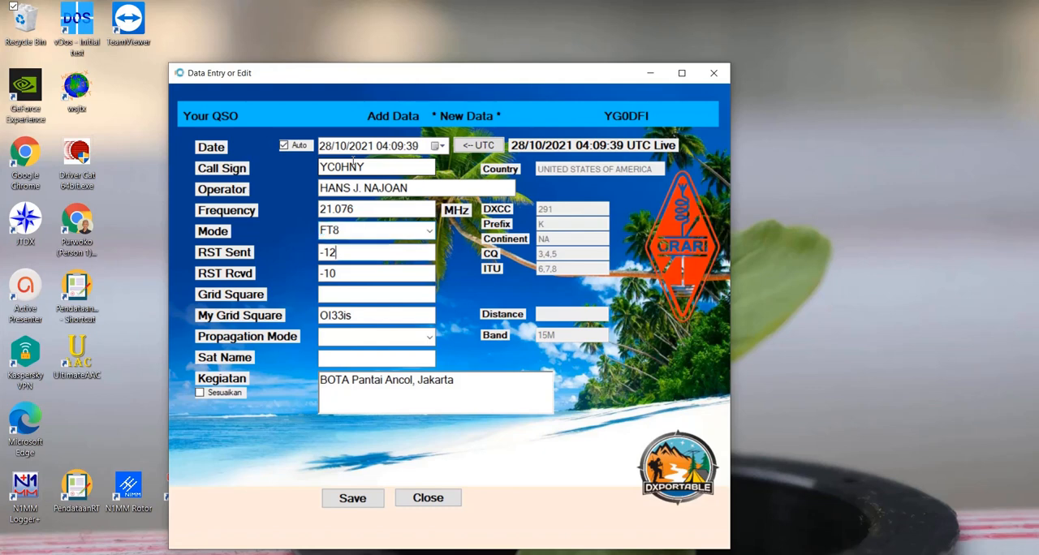
{"action": "key", "text": "Tab"}
{"action": "key", "text": "Tab"}
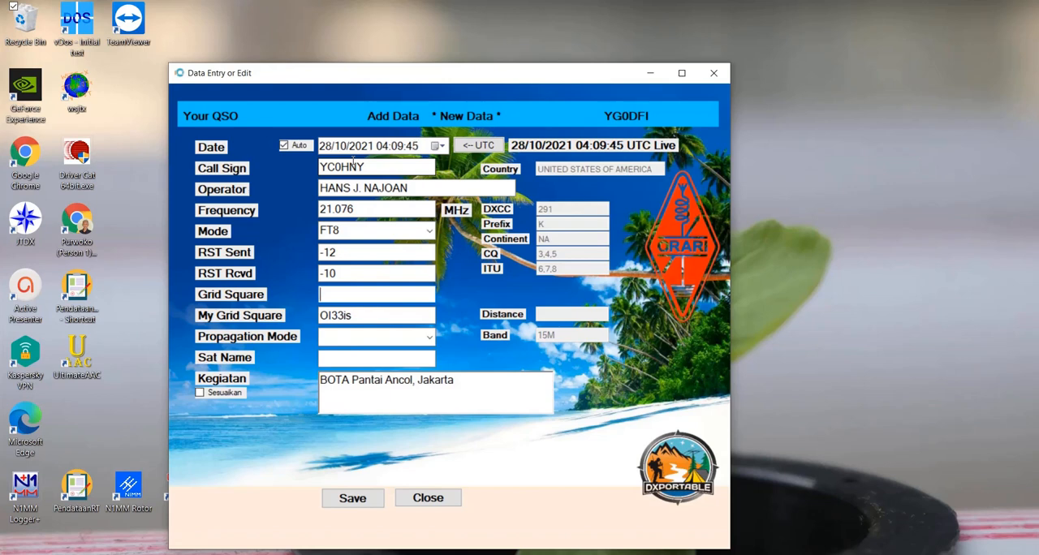
{"action": "type", "text": "AB11de"}
{"action": "key", "text": "Tab"}
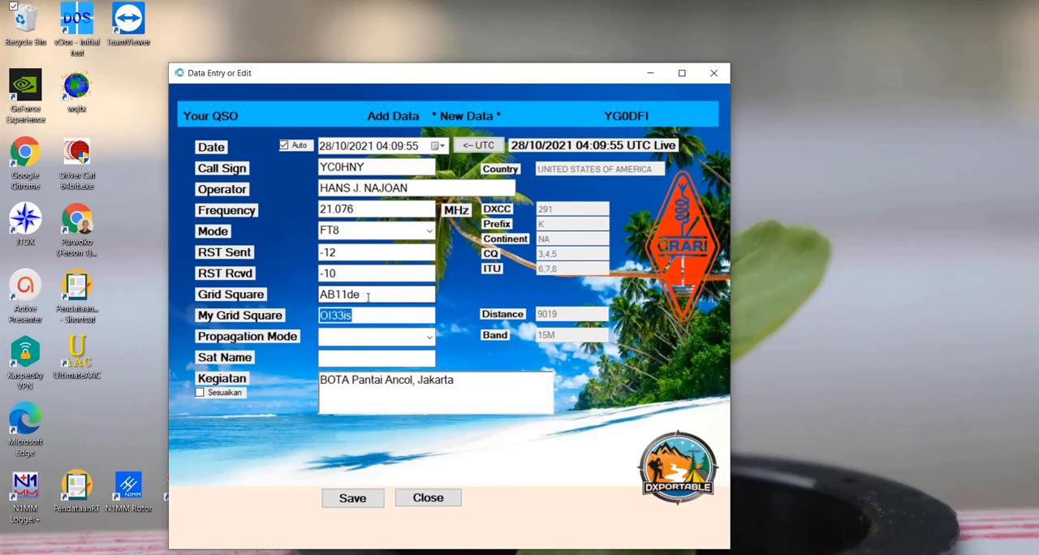
{"action": "left_click_drag", "start_coordinate": [368, 297], "coordinate": [316, 316]}
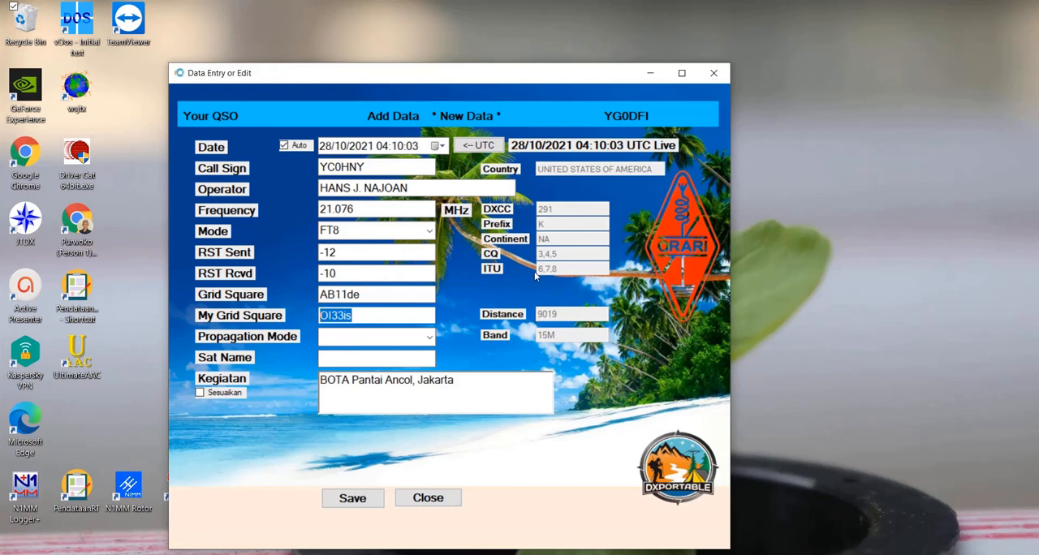
{"action": "left_click", "coordinate": [352, 498]}
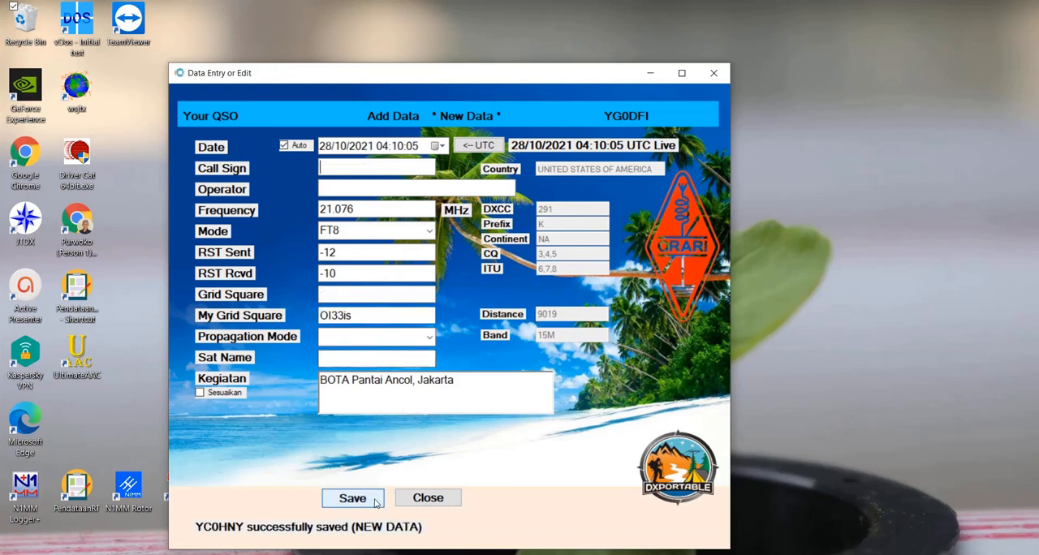
{"action": "left_click", "coordinate": [422, 498]}
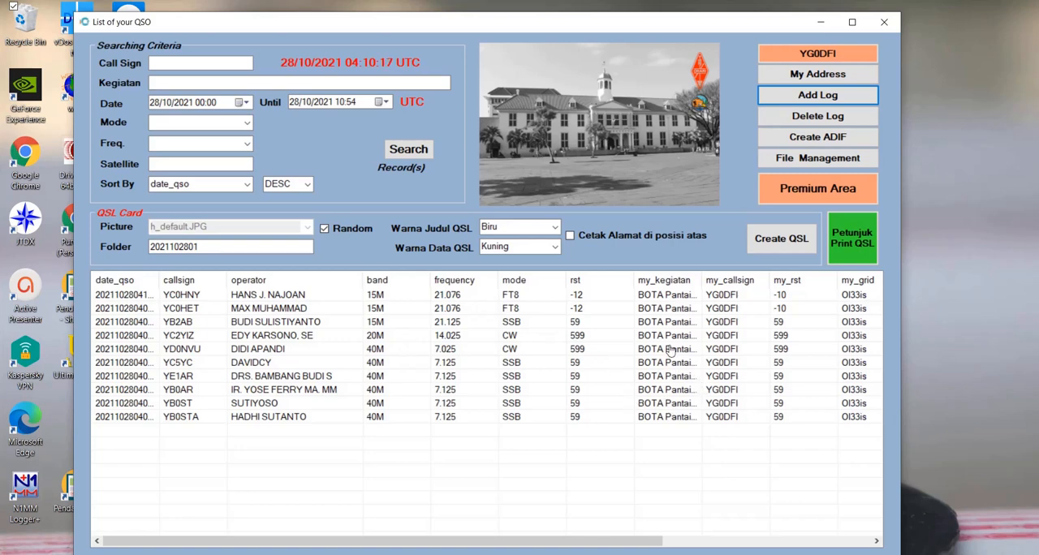
{"action": "double_click", "coordinate": [387, 367]}
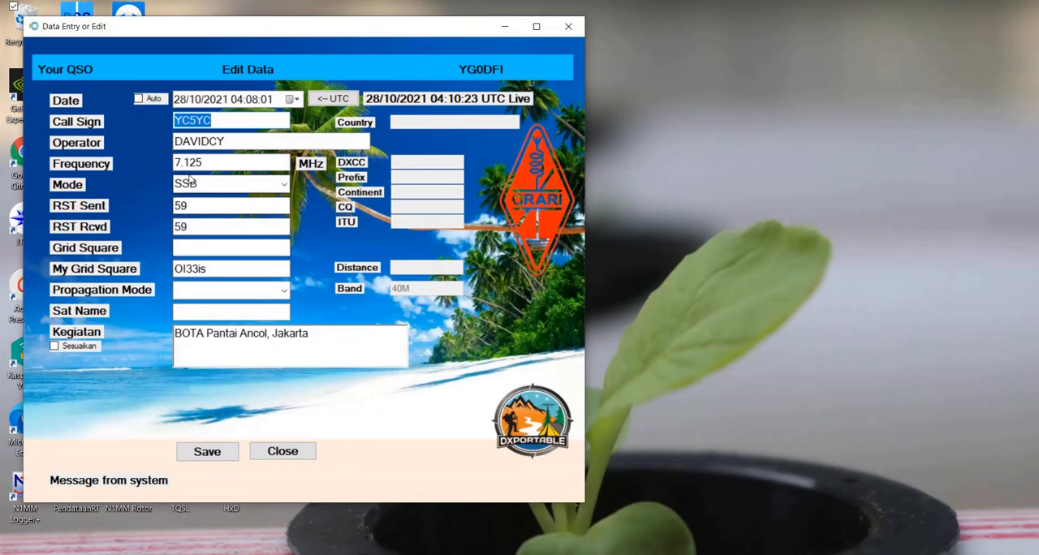
{"action": "left_click_drag", "start_coordinate": [189, 161], "coordinate": [204, 161]}
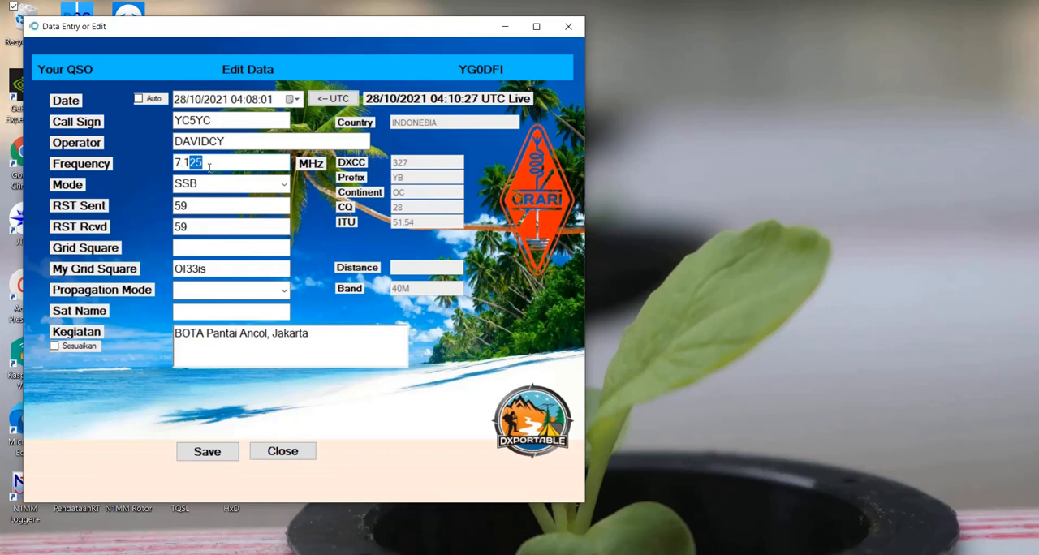
{"action": "type", "text": "40"}
- Set the YC5YC QSO's sent and received RST to 57, save it and close the form
{"action": "left_click", "coordinate": [210, 207]}
{"action": "key", "text": "BackSpace"}
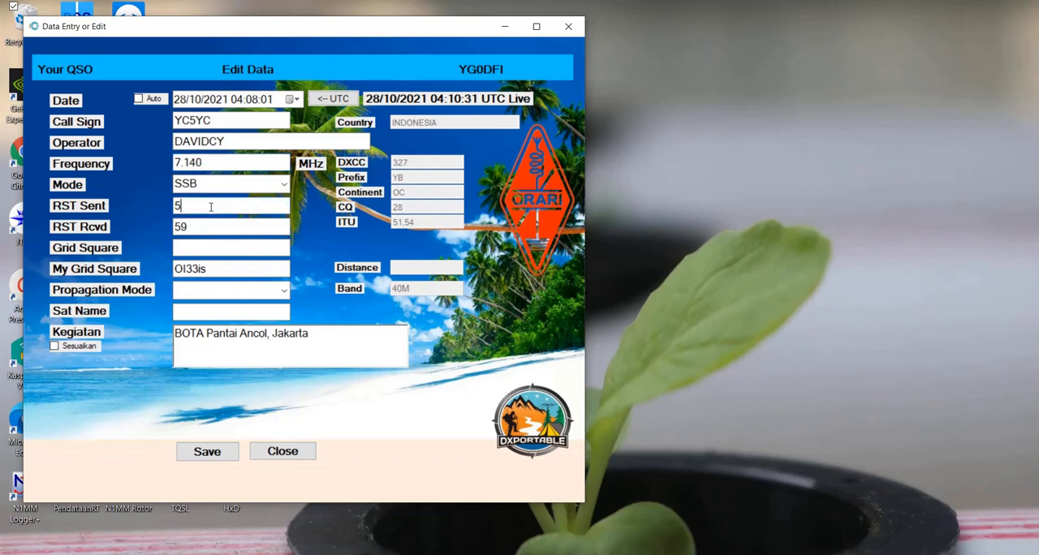
{"action": "type", "text": "7"}
{"action": "left_click", "coordinate": [203, 226]}
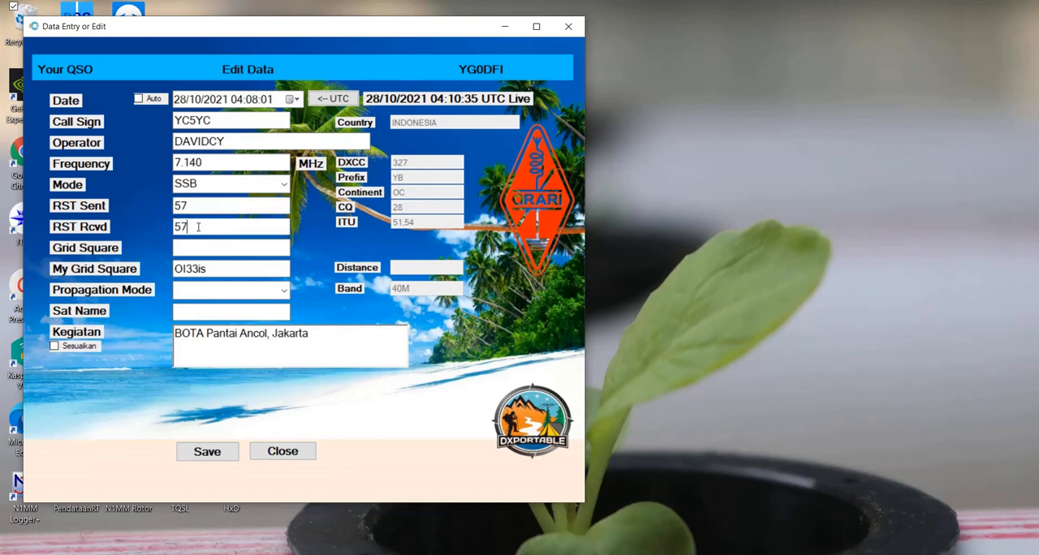
{"action": "left_click", "coordinate": [231, 459]}
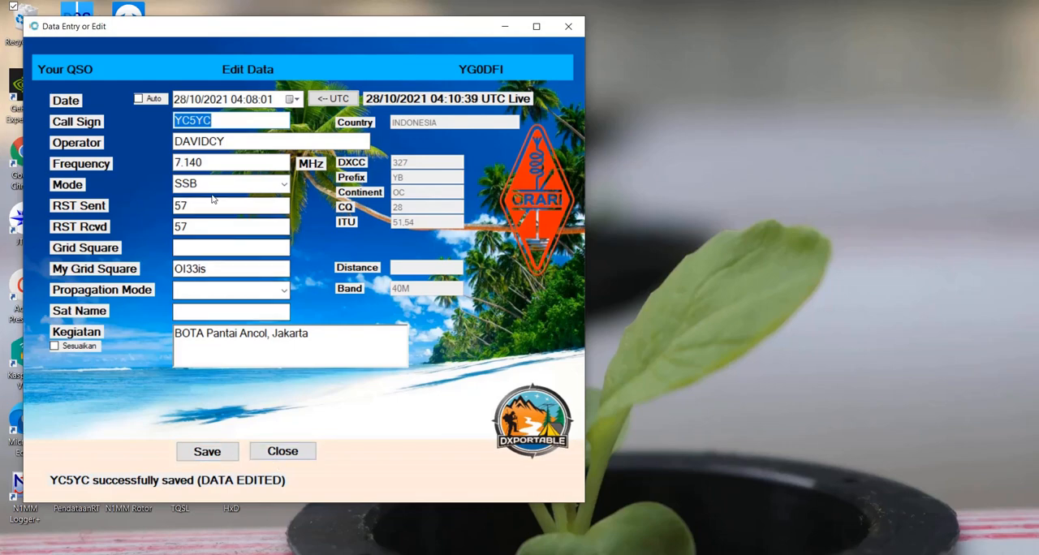
{"action": "left_click", "coordinate": [281, 451]}
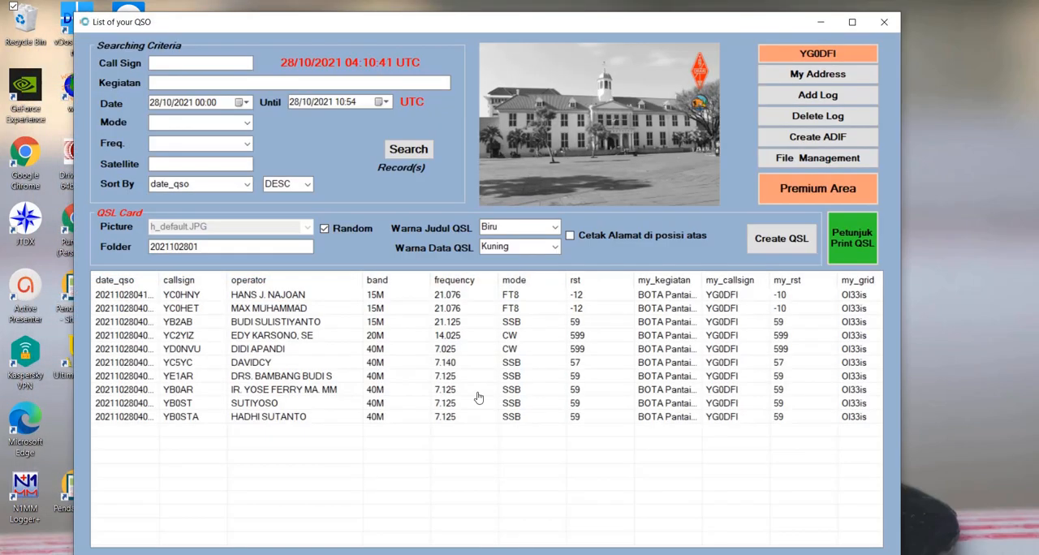
- Open the logged YE1AR QSO for editing and set its frequency to 7.076 MHz and mode to FT8
{"action": "double_click", "coordinate": [290, 378]}
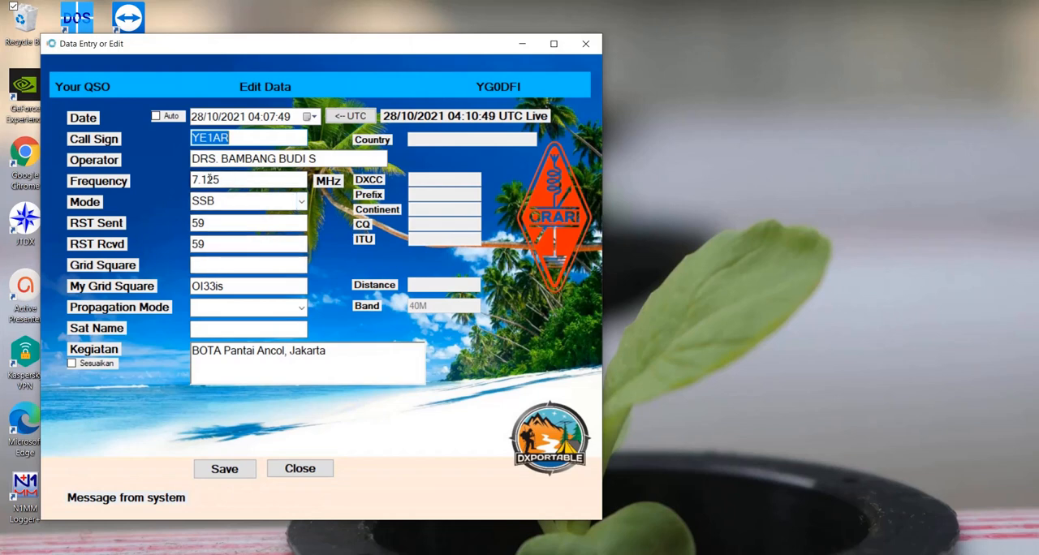
{"action": "left_click", "coordinate": [201, 180]}
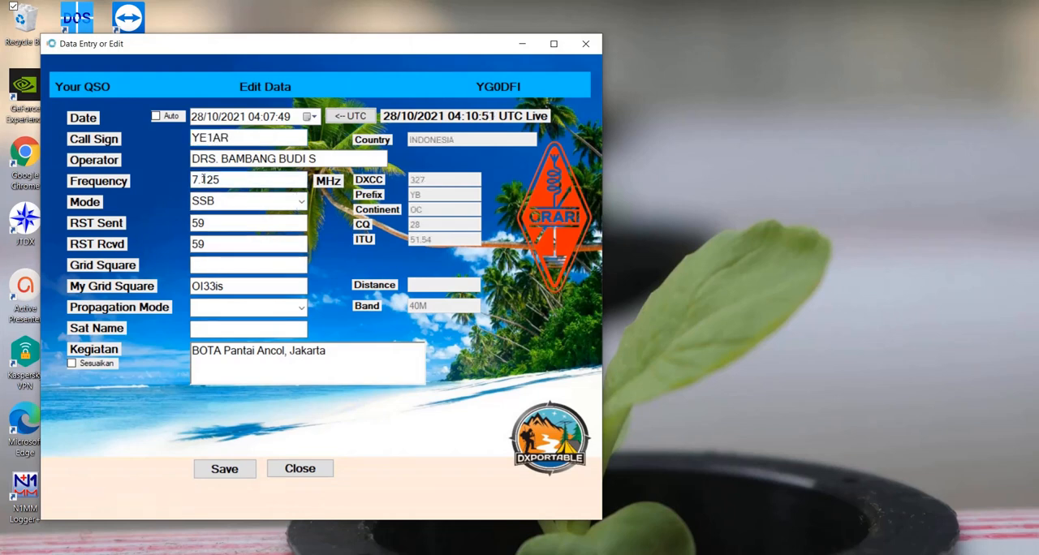
{"action": "left_click_drag", "start_coordinate": [201, 180], "coordinate": [238, 174]}
{"action": "type", "text": "076"}
{"action": "left_click", "coordinate": [301, 201]}
{"action": "left_click", "coordinate": [241, 288]}
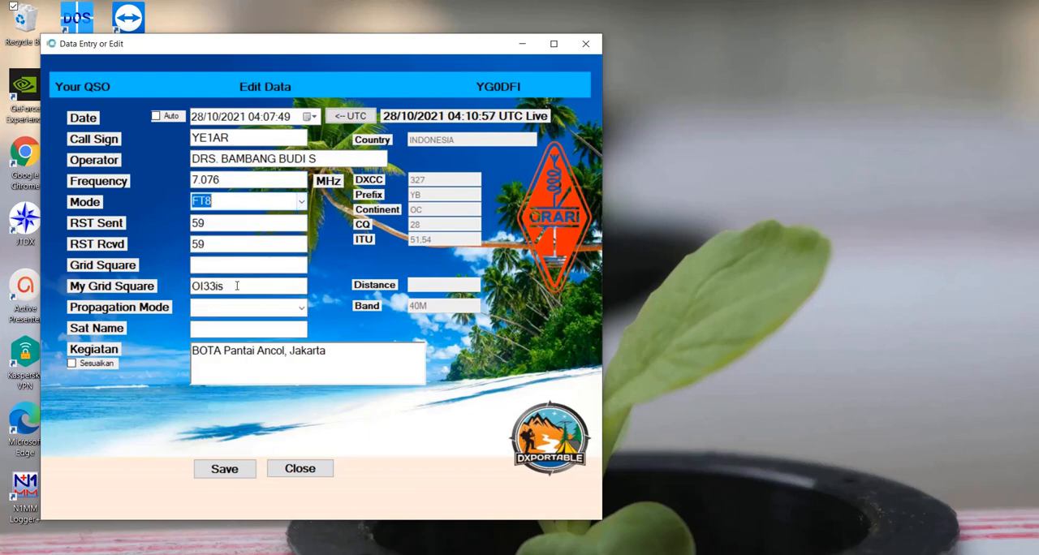
- Set the YE1AR QSO's sent RST to -02 and received RST to +03
{"action": "left_click", "coordinate": [204, 223]}
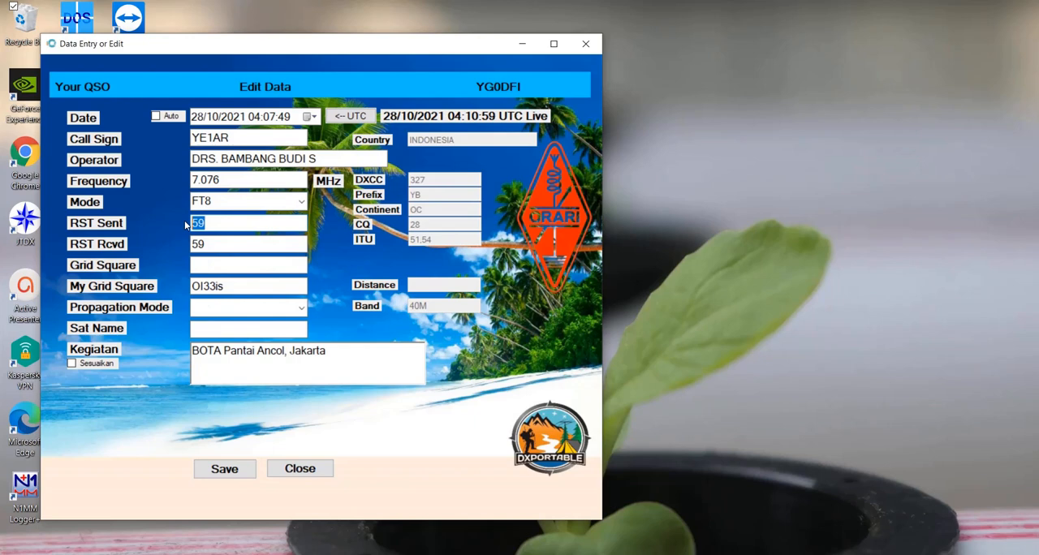
{"action": "type", "text": "-02"}
{"action": "key", "text": "Tab"}
{"action": "type", "text": "+0"}
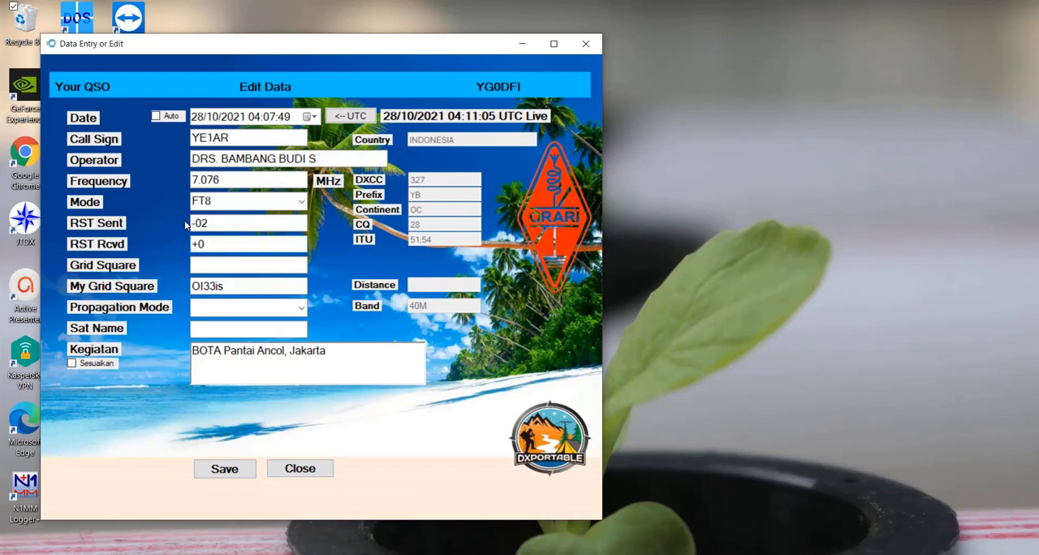
{"action": "type", "text": "3"}
{"action": "left_click", "coordinate": [204, 266]}
{"action": "type", "text": "OI33"}
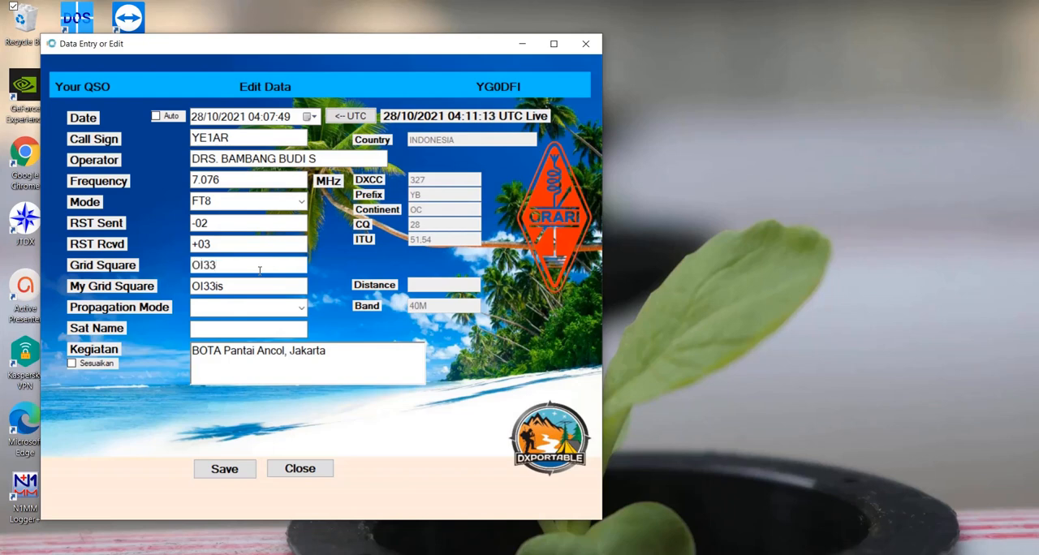
{"action": "type", "text": "ia"}
{"action": "key", "text": "Tab"}
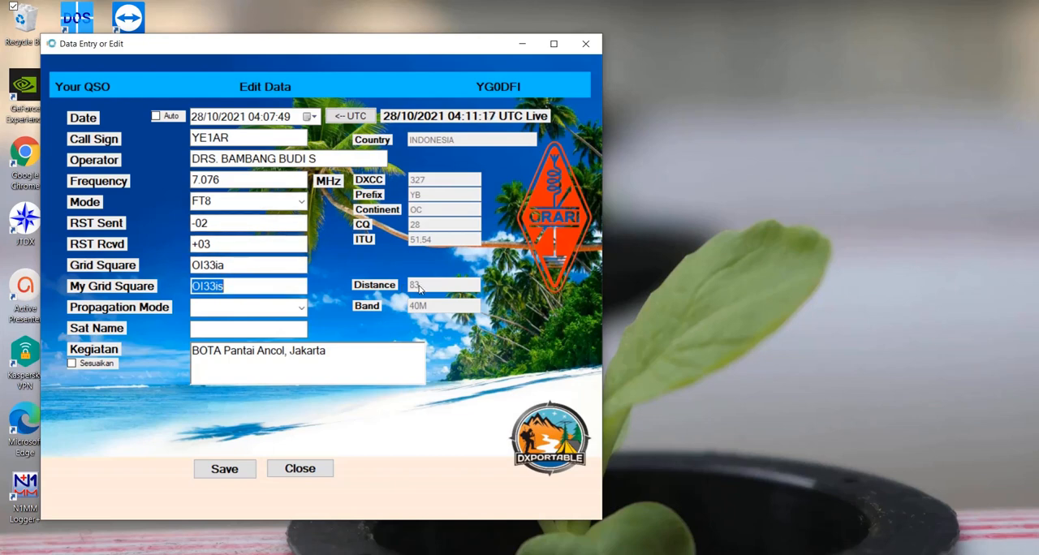
{"action": "left_click", "coordinate": [206, 181]}
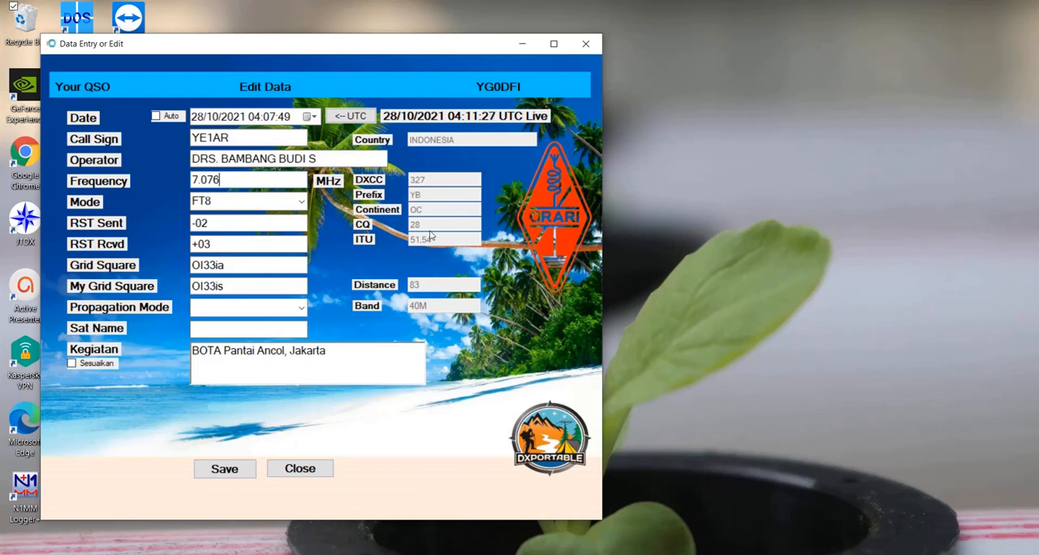
{"action": "left_click", "coordinate": [228, 473]}
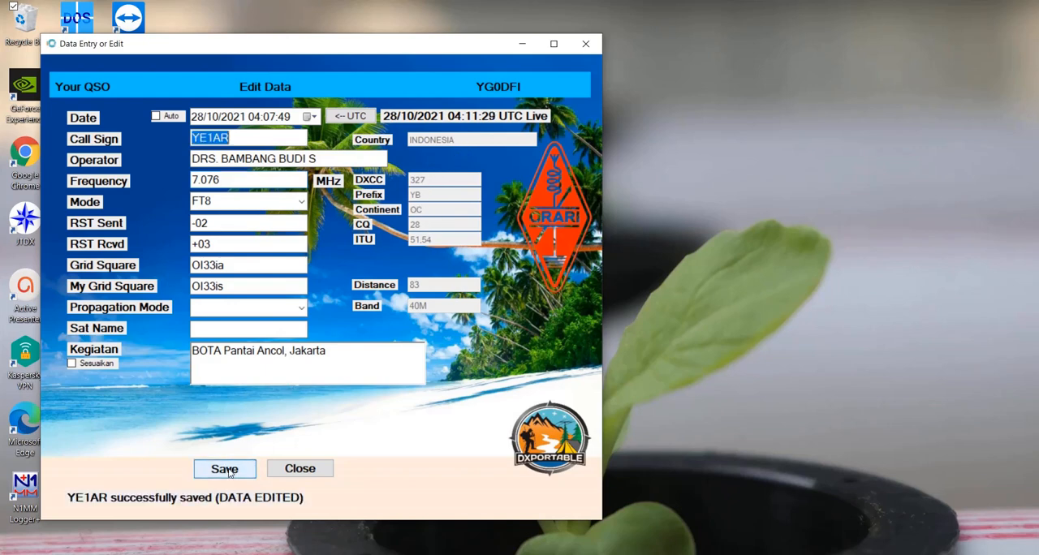
{"action": "left_click", "coordinate": [300, 470]}
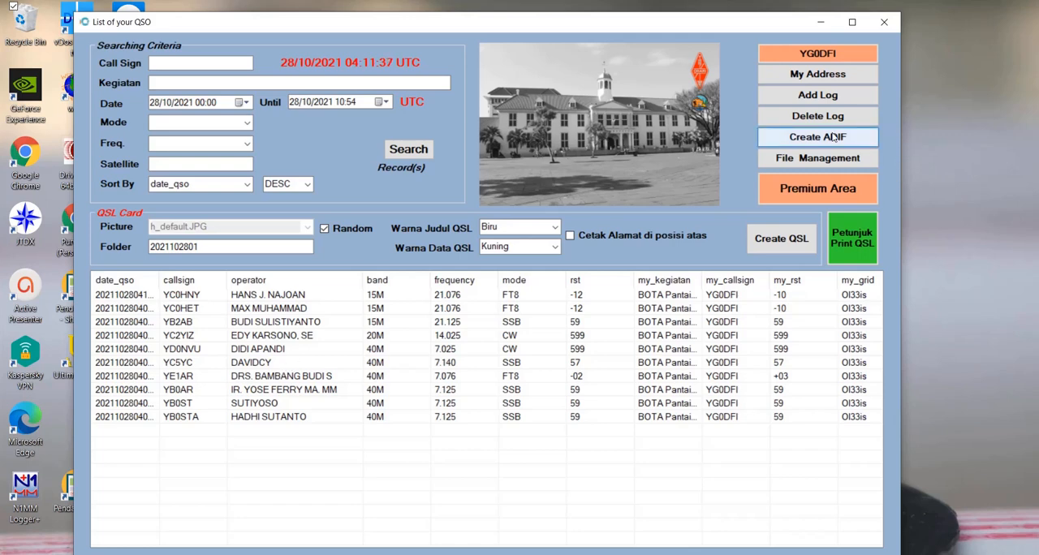
{"action": "left_click", "coordinate": [267, 405]}
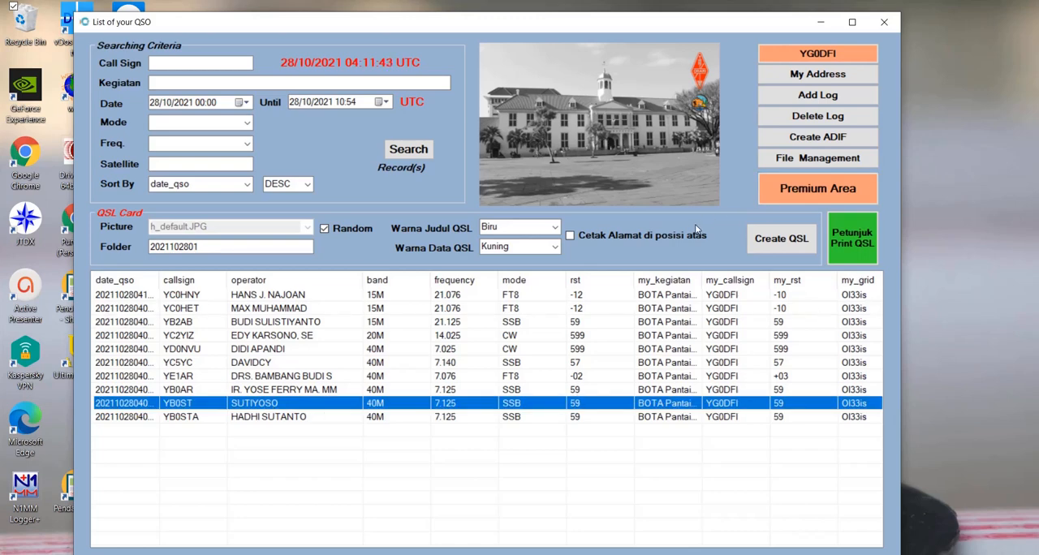
{"action": "left_click", "coordinate": [821, 118]}
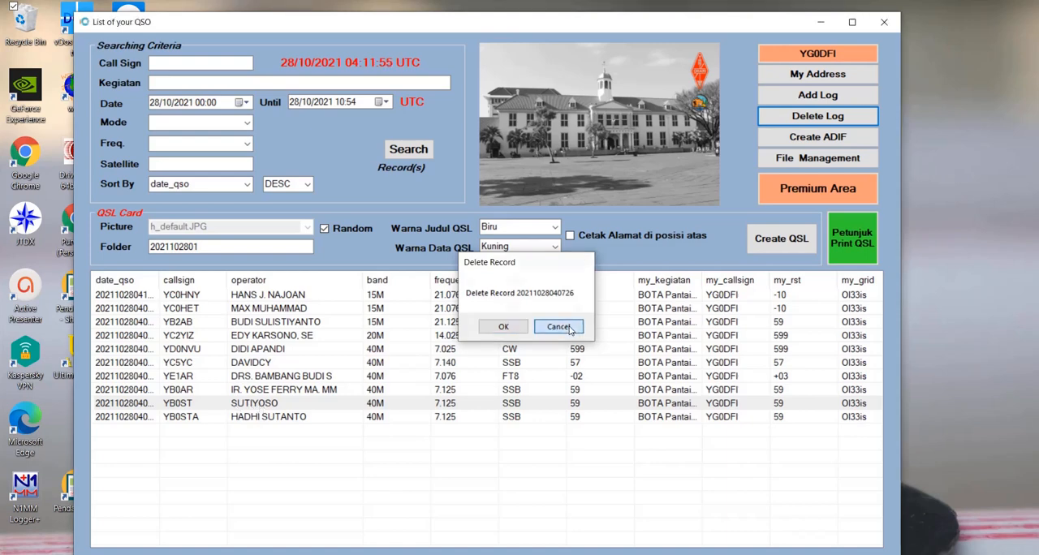
{"action": "left_click", "coordinate": [561, 327]}
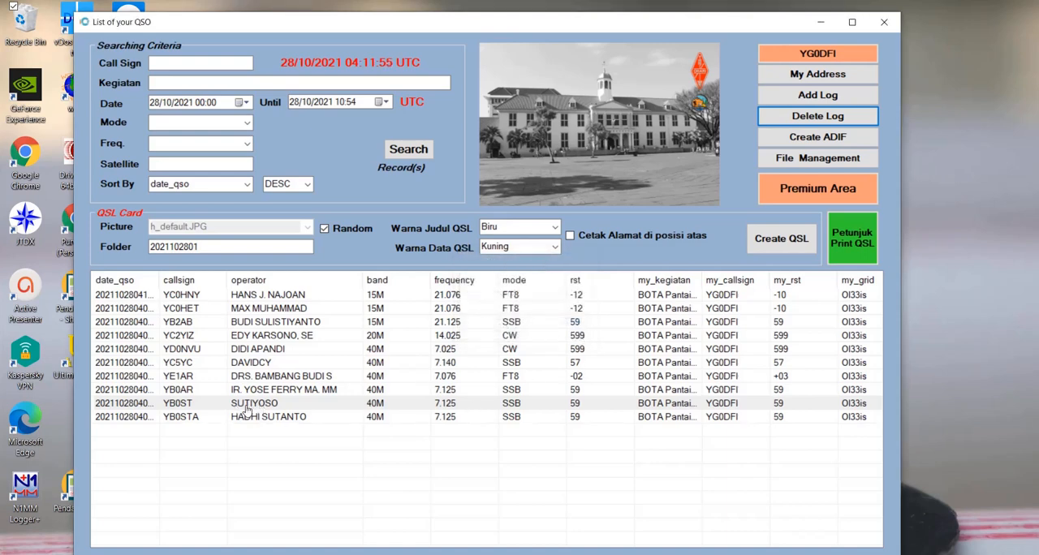
{"action": "left_click", "coordinate": [203, 404]}
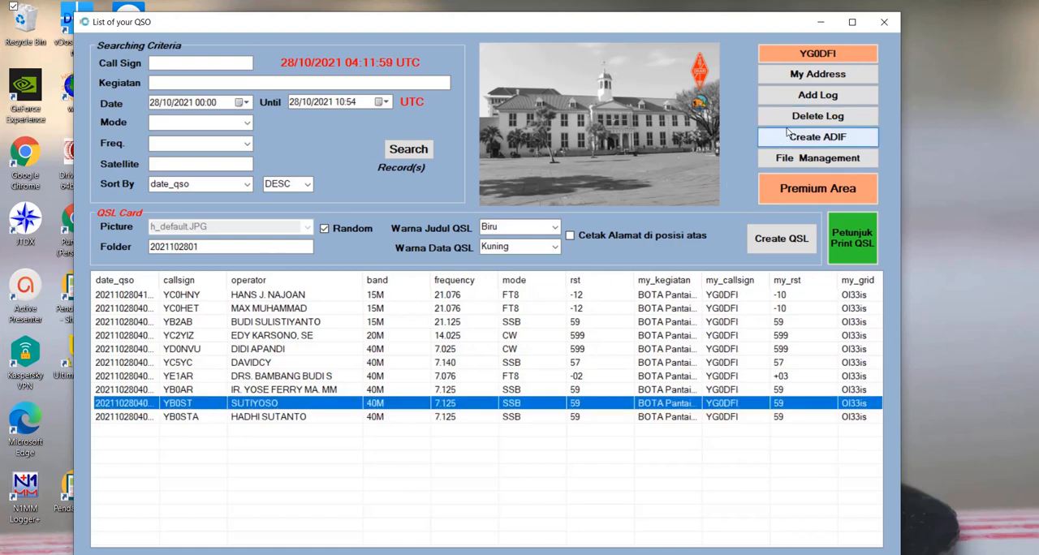
{"action": "left_click", "coordinate": [803, 119]}
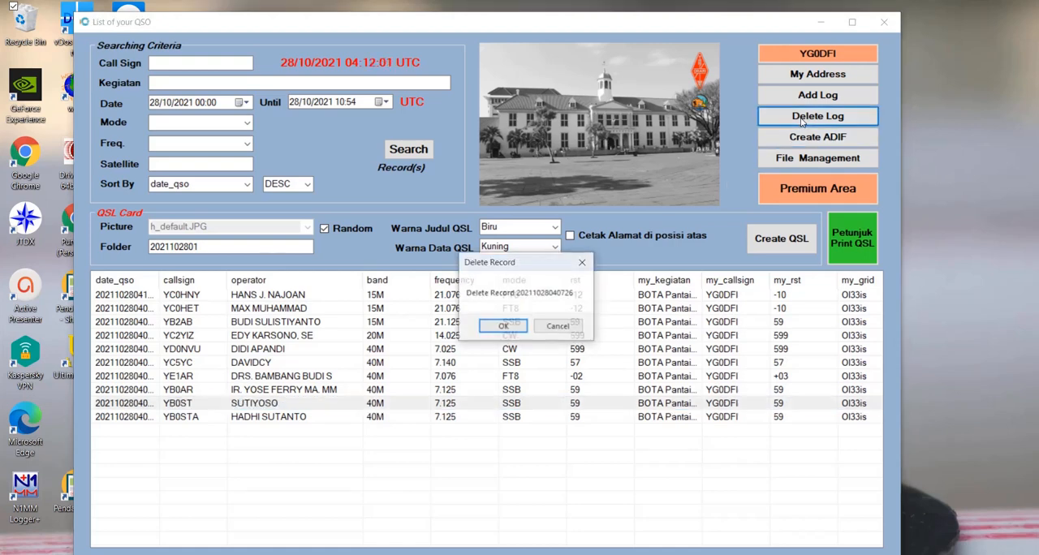
{"action": "left_click", "coordinate": [492, 329]}
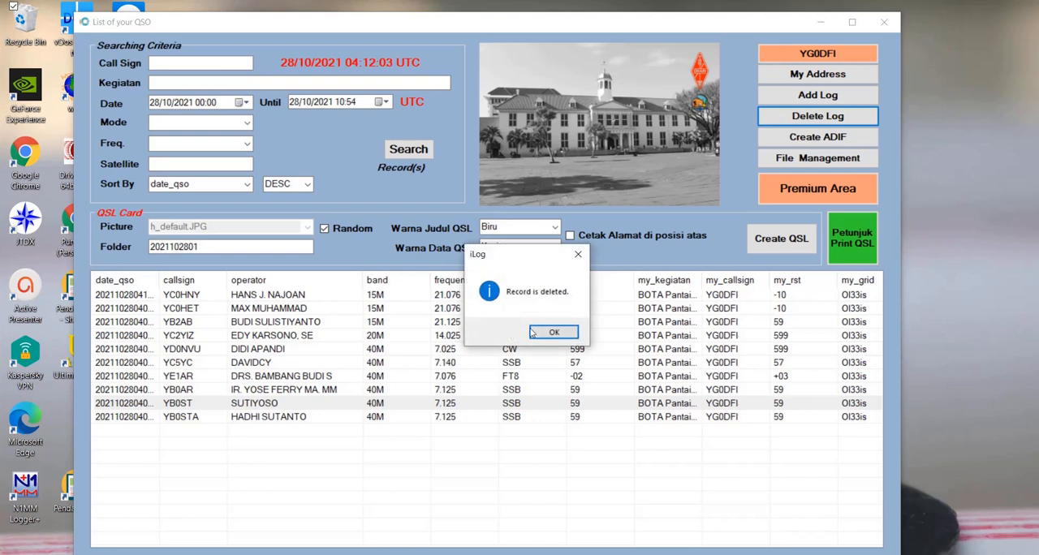
{"action": "left_click", "coordinate": [546, 335]}
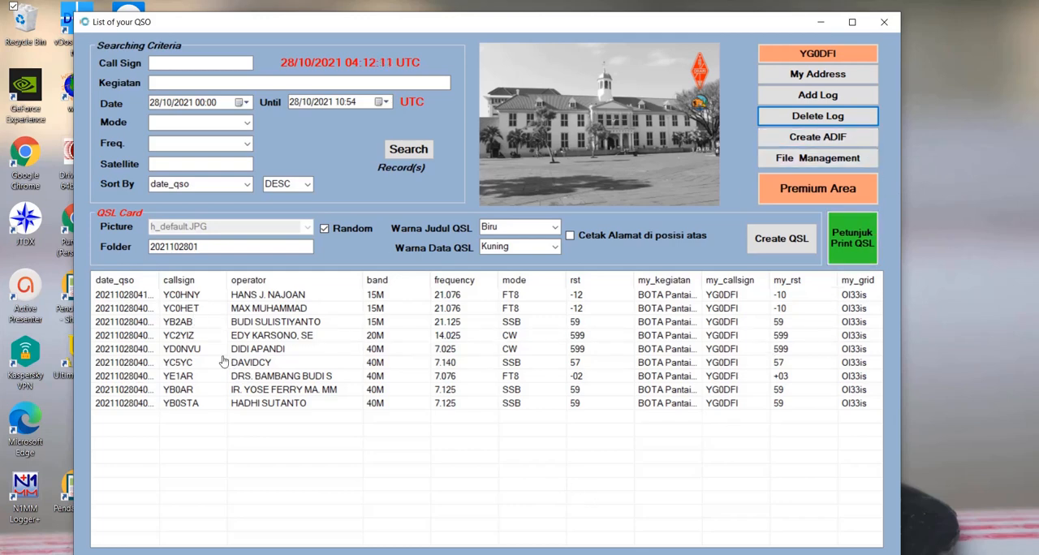
- Create an ADIF file from the listed QSOs
{"action": "left_click", "coordinate": [845, 139]}
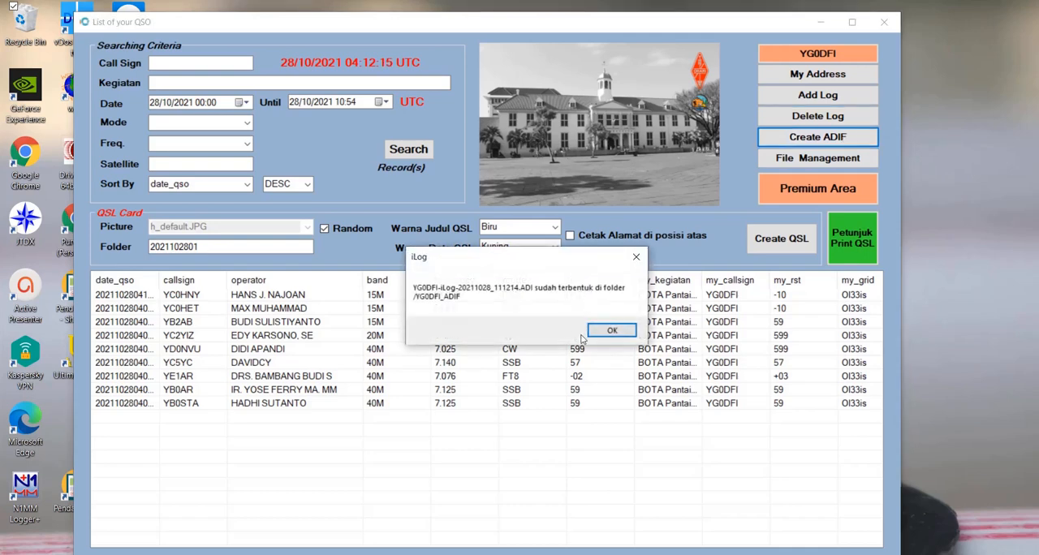
{"action": "left_click", "coordinate": [610, 333]}
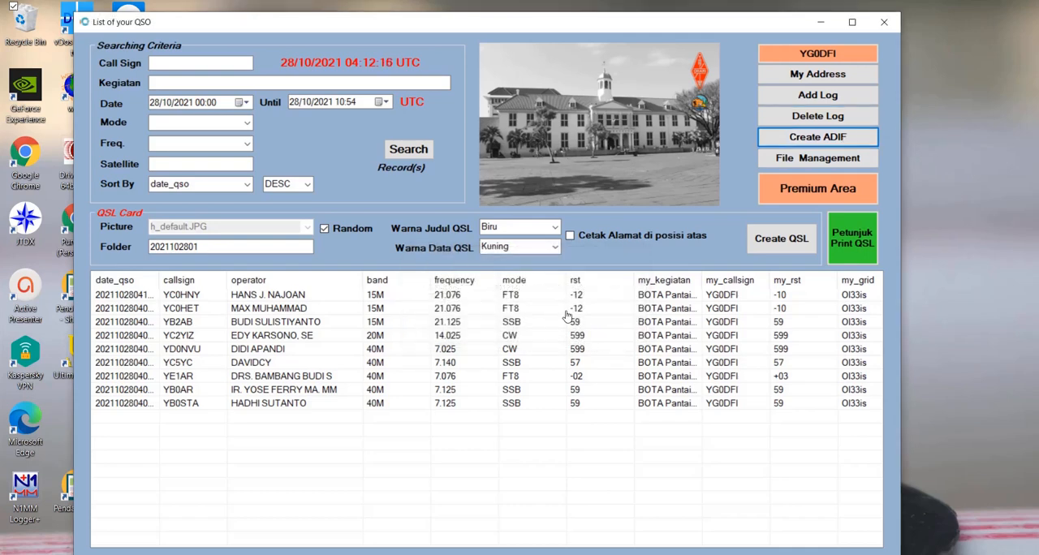
{"action": "left_click", "coordinate": [820, 158]}
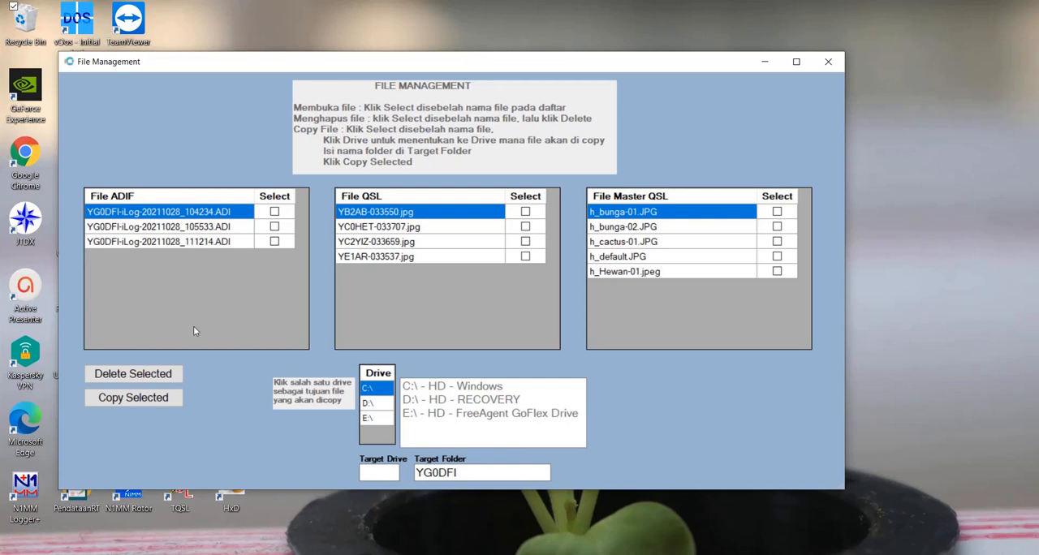
{"action": "left_click", "coordinate": [275, 227]}
{"action": "left_click", "coordinate": [274, 241]}
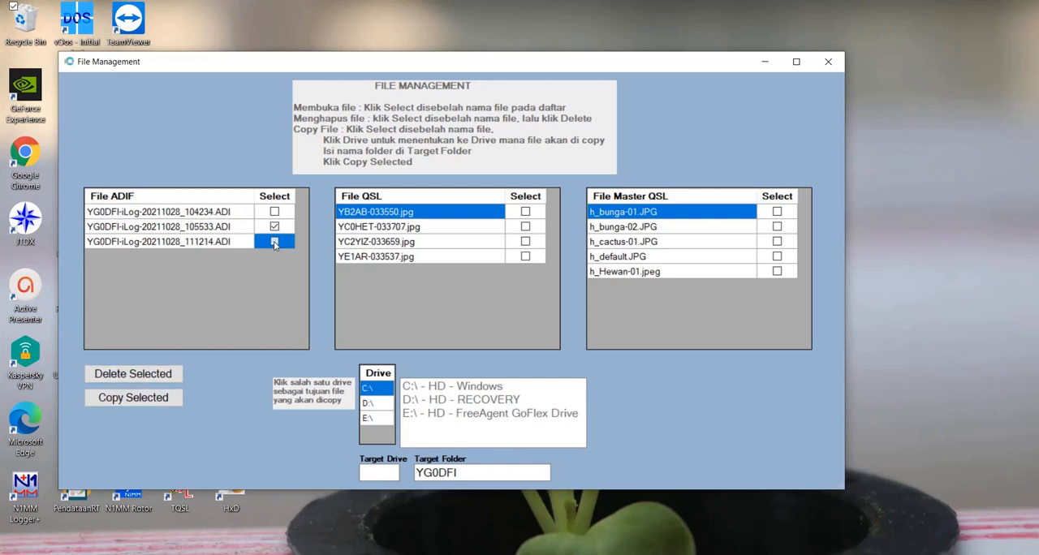
{"action": "left_click", "coordinate": [525, 213]}
{"action": "left_click", "coordinate": [526, 242]}
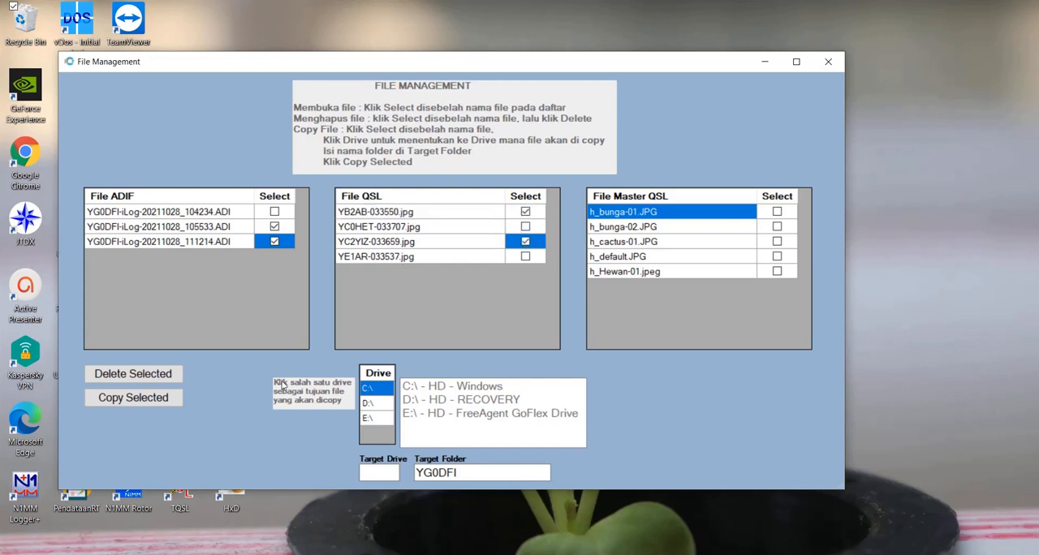
{"action": "left_click", "coordinate": [777, 257]}
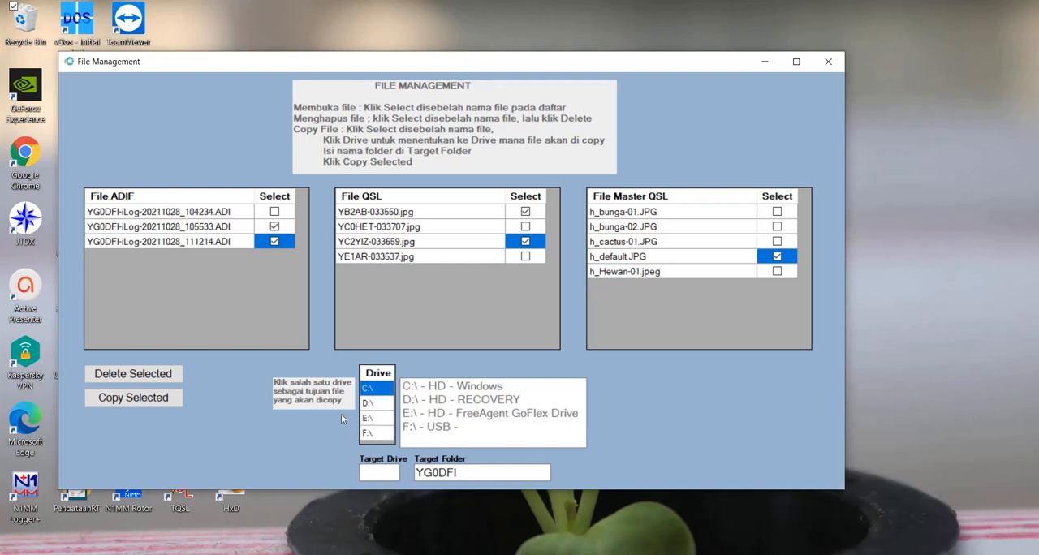
- Set the copy target to drive E:\ and folder Test, and copy the selected files there
{"action": "left_click", "coordinate": [374, 421]}
{"action": "left_click", "coordinate": [377, 405]}
{"action": "left_click", "coordinate": [372, 434]}
{"action": "left_click", "coordinate": [374, 422]}
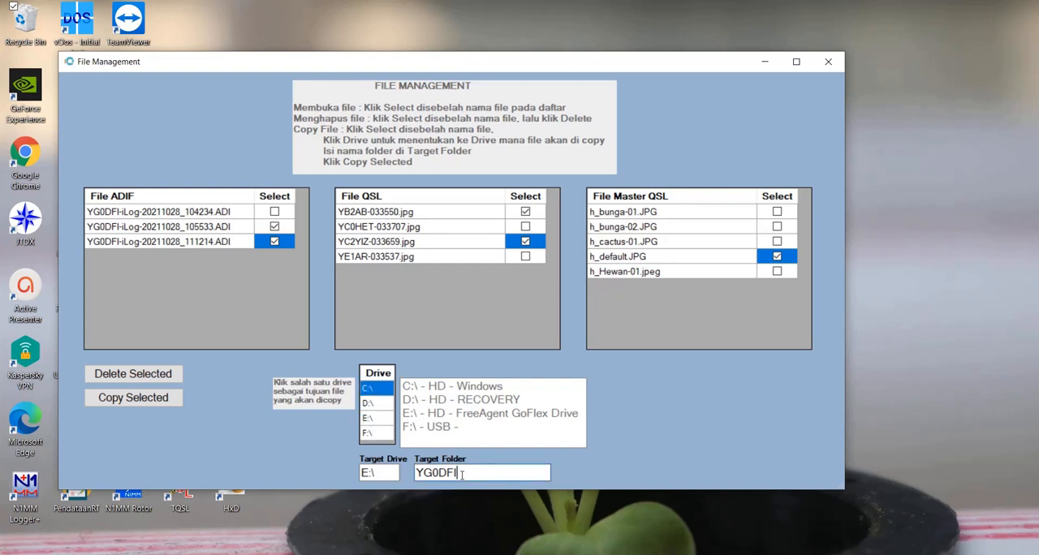
{"action": "left_click_drag", "start_coordinate": [475, 472], "coordinate": [416, 475]}
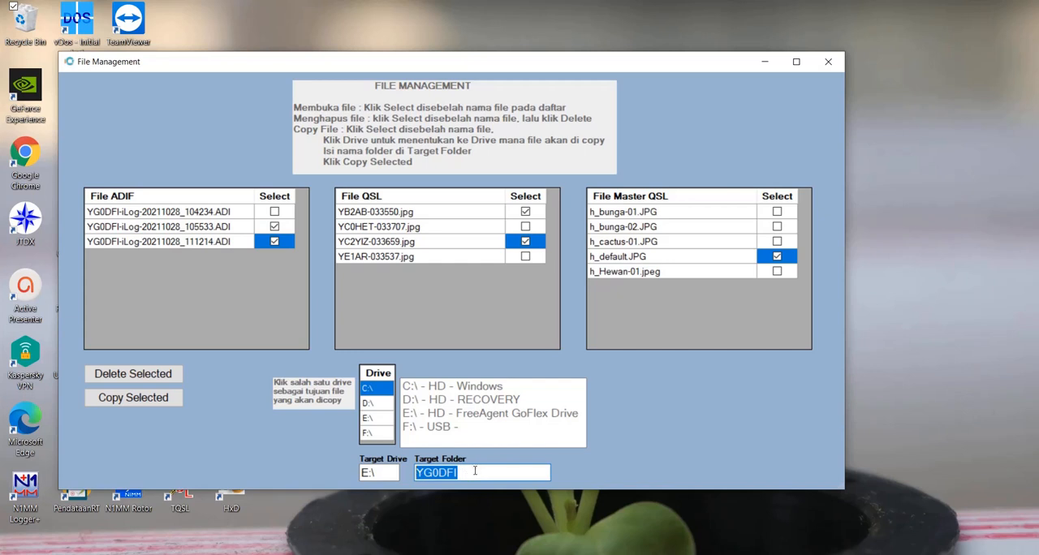
{"action": "left_click", "coordinate": [475, 472]}
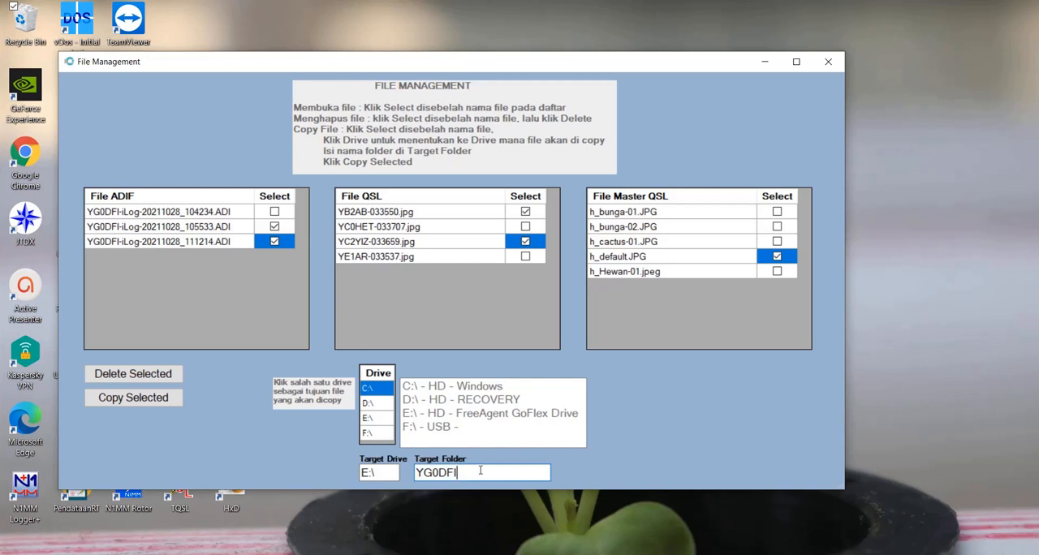
{"action": "double_click", "coordinate": [480, 471]}
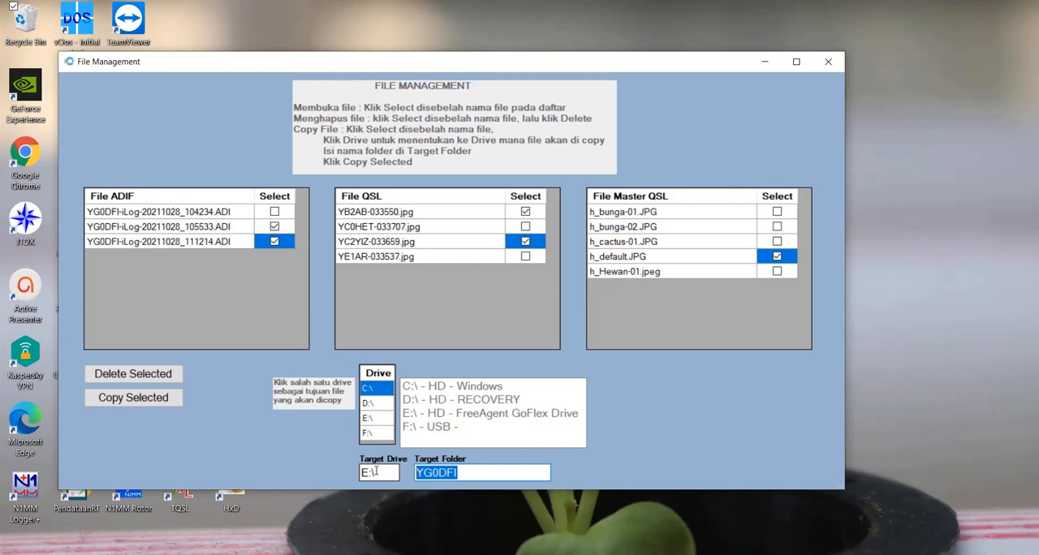
{"action": "key", "text": "BackSpace"}
{"action": "type", "text": "Test"}
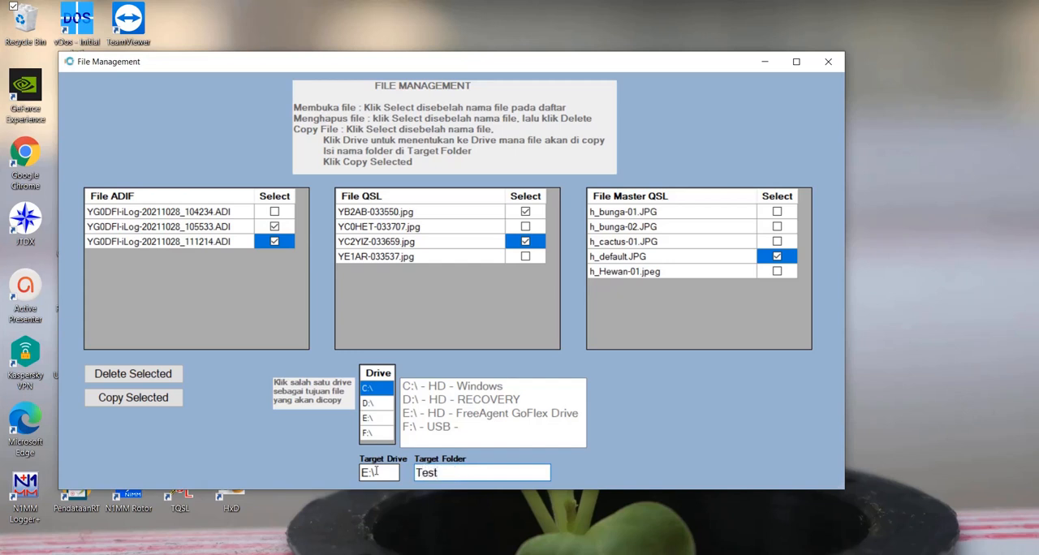
{"action": "left_click", "coordinate": [151, 401]}
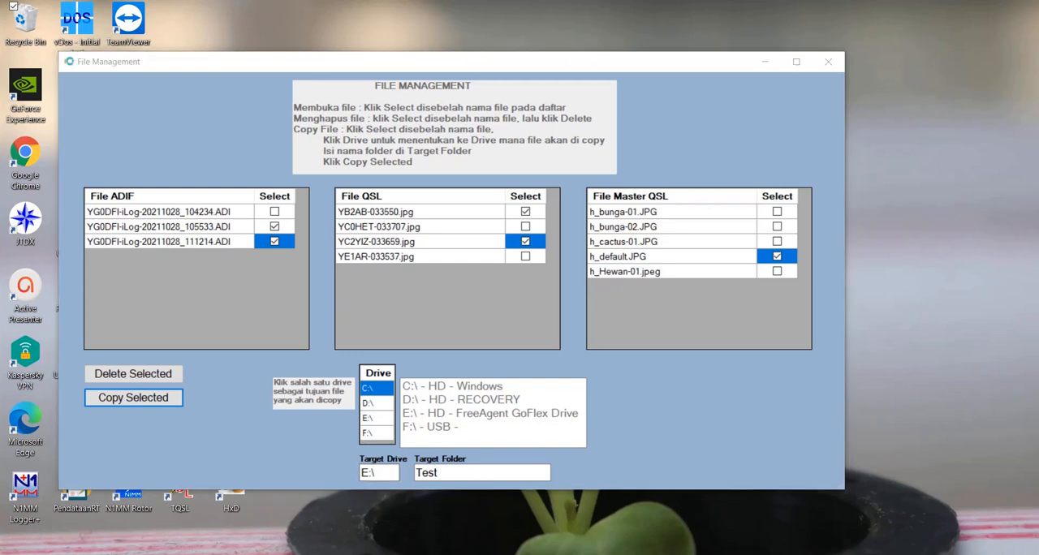
- Switch to File Explorer, sort Local Disk (E:) by date modified, and open the test folder
{"action": "mouse_move", "coordinate": [372, 554]}
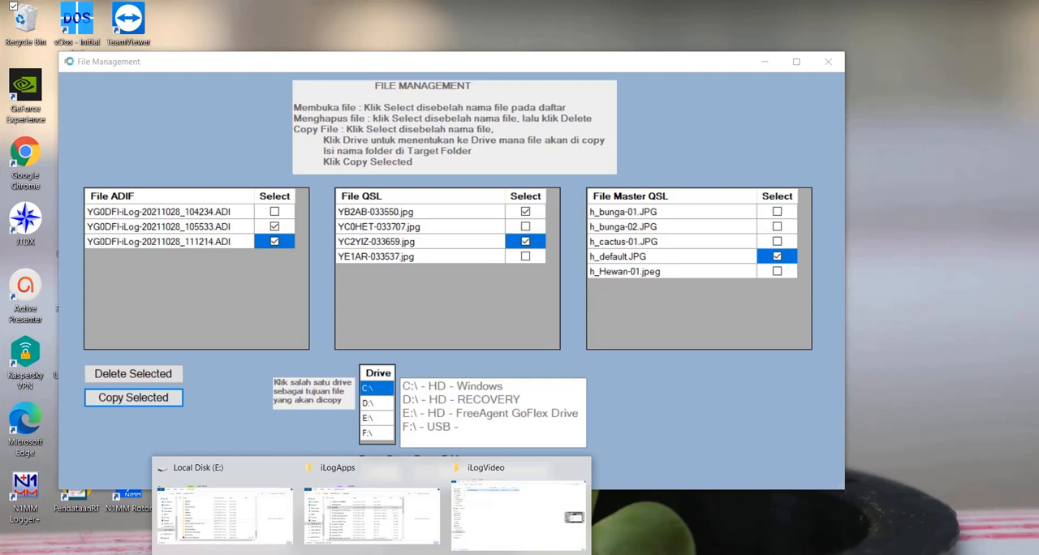
{"action": "left_click", "coordinate": [265, 520]}
{"action": "scroll", "coordinate": [475, 227], "scroll_direction": "up", "scroll_amount": 5}
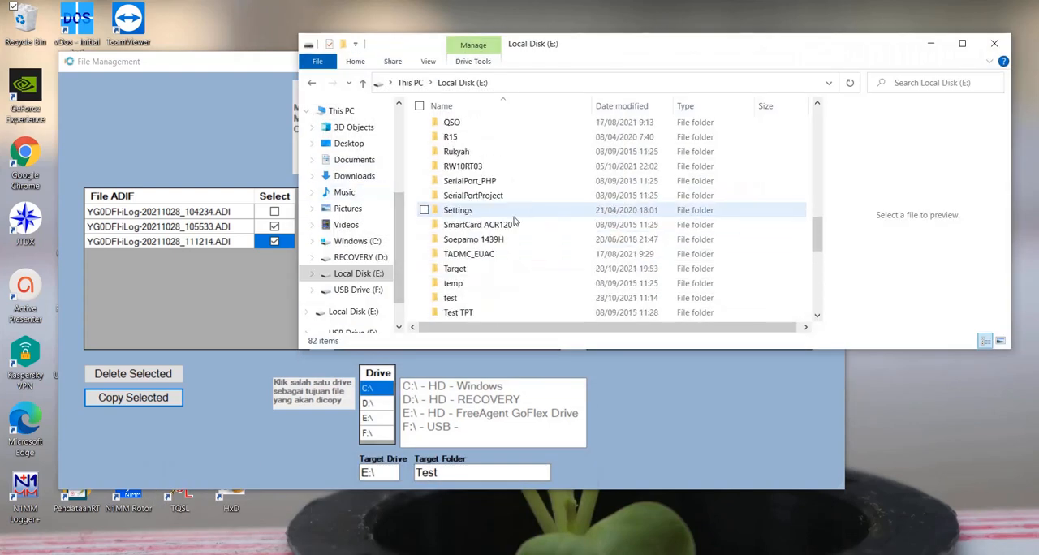
{"action": "scroll", "coordinate": [513, 219], "scroll_direction": "up", "scroll_amount": 7}
{"action": "scroll", "coordinate": [537, 234], "scroll_direction": "up", "scroll_amount": 2}
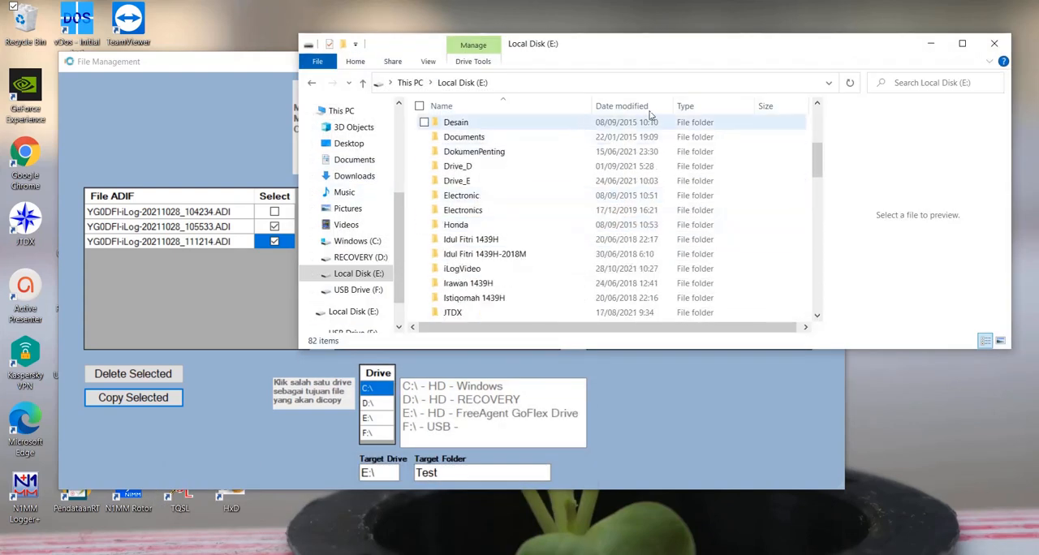
{"action": "left_click", "coordinate": [633, 105]}
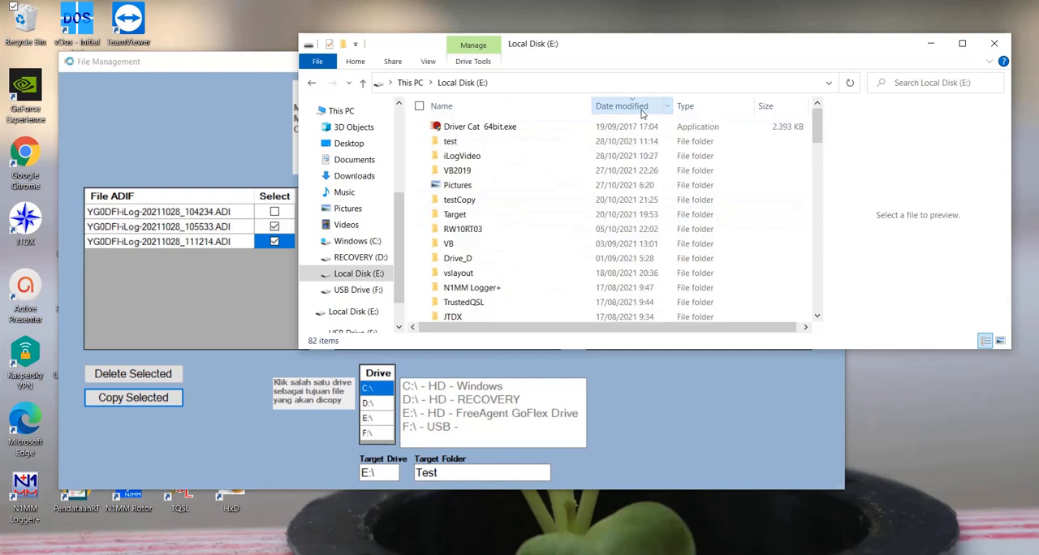
{"action": "double_click", "coordinate": [495, 143]}
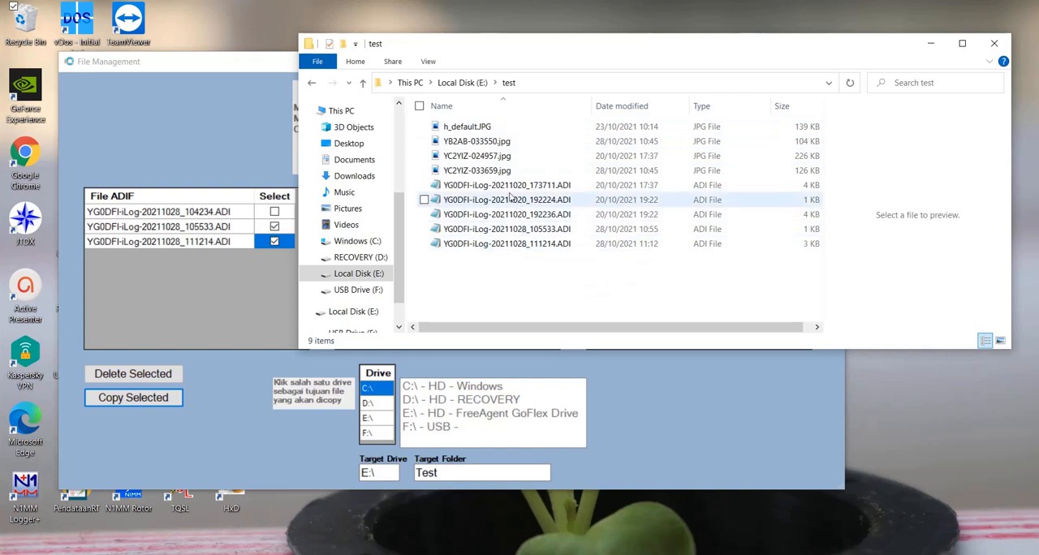
- Preview the copied master QSL and QSL images in the test folder, check the ADIF files, and return to file management
{"action": "left_click", "coordinate": [482, 130]}
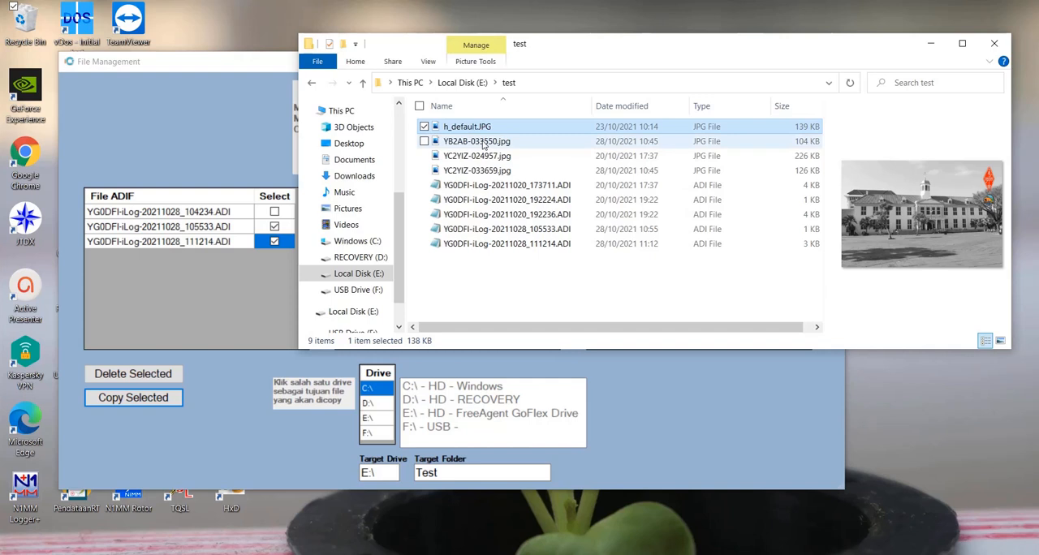
{"action": "left_click", "coordinate": [485, 143]}
{"action": "left_click", "coordinate": [482, 156]}
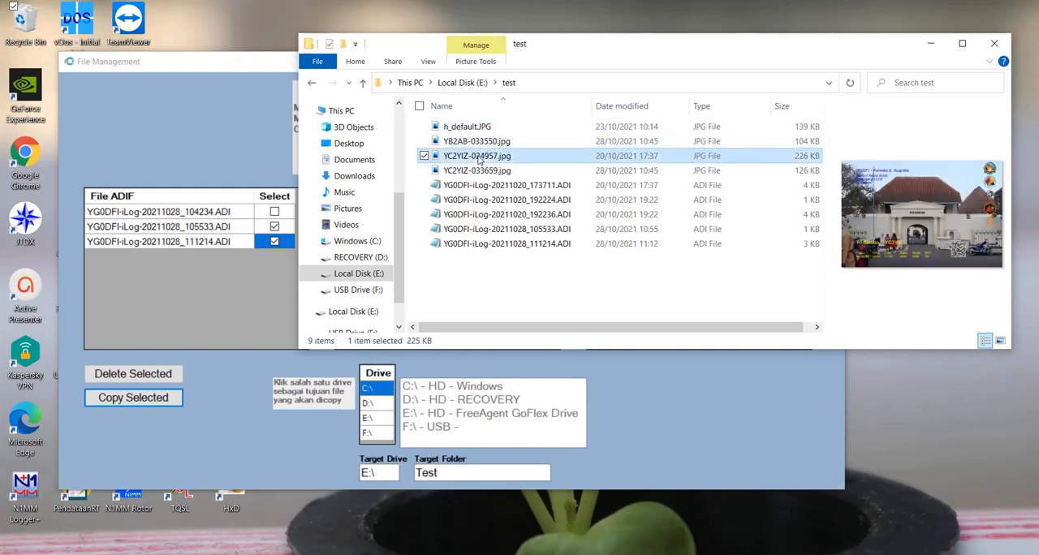
{"action": "left_click", "coordinate": [479, 170]}
{"action": "left_click", "coordinate": [487, 185]}
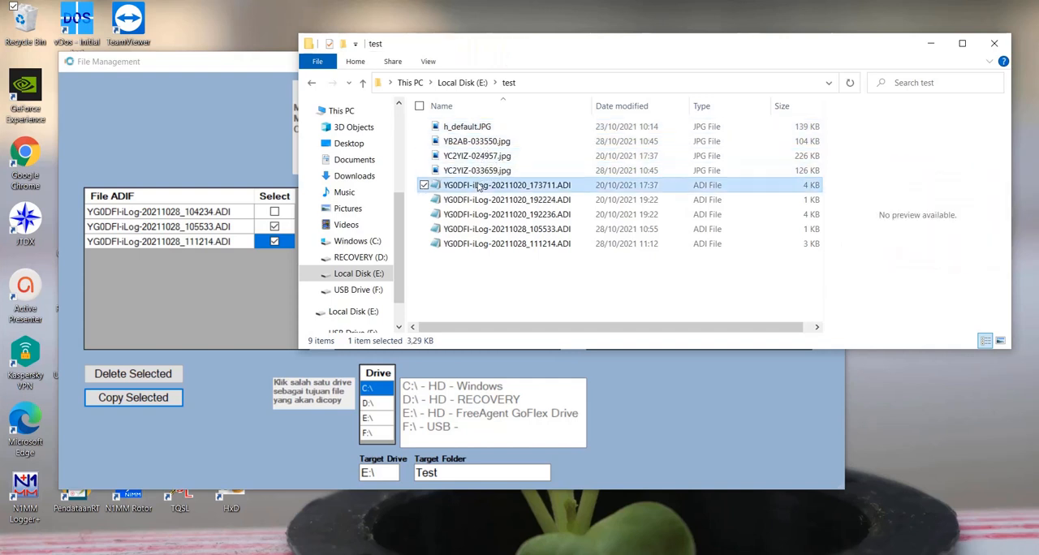
{"action": "left_click", "coordinate": [932, 46]}
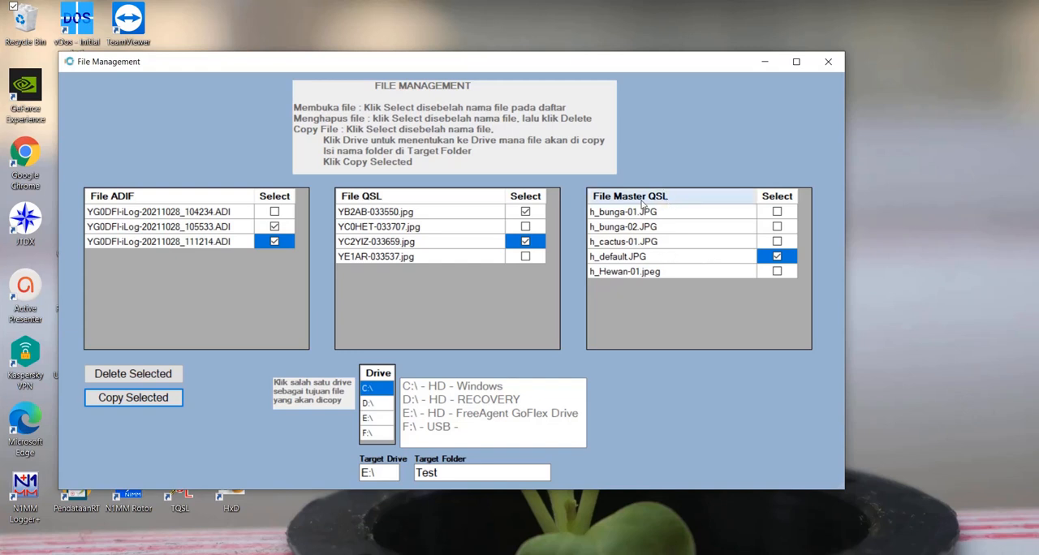
- Deselect master QSL h_default.JPG and try to delete the files that are still selected
{"action": "left_click", "coordinate": [777, 258]}
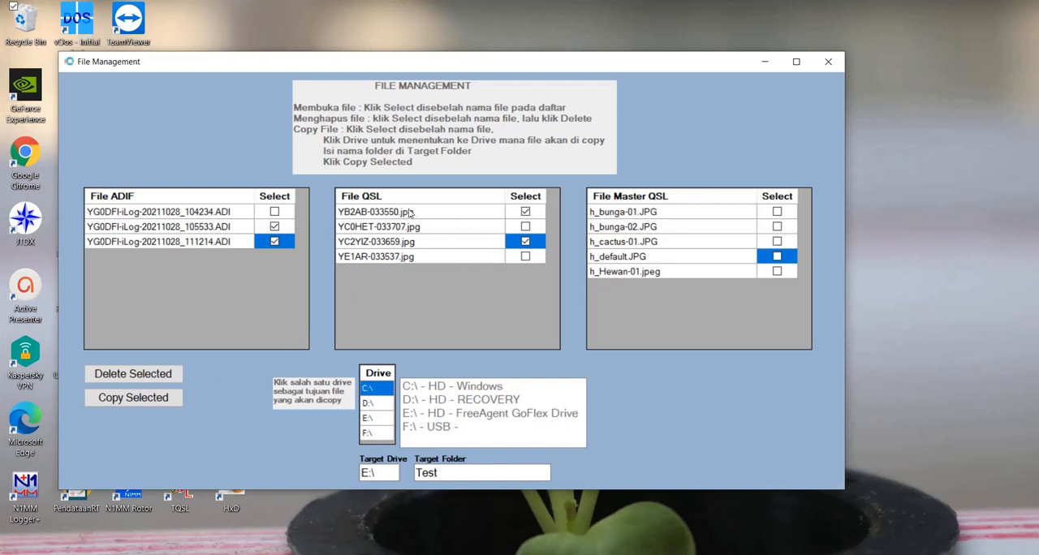
{"action": "left_click", "coordinate": [161, 374]}
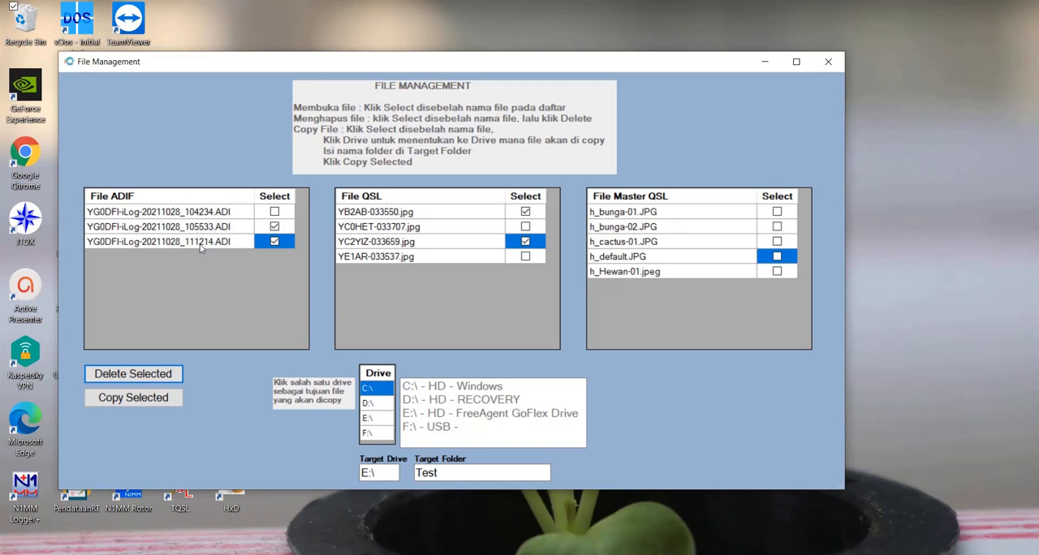
{"action": "left_click", "coordinate": [275, 228]}
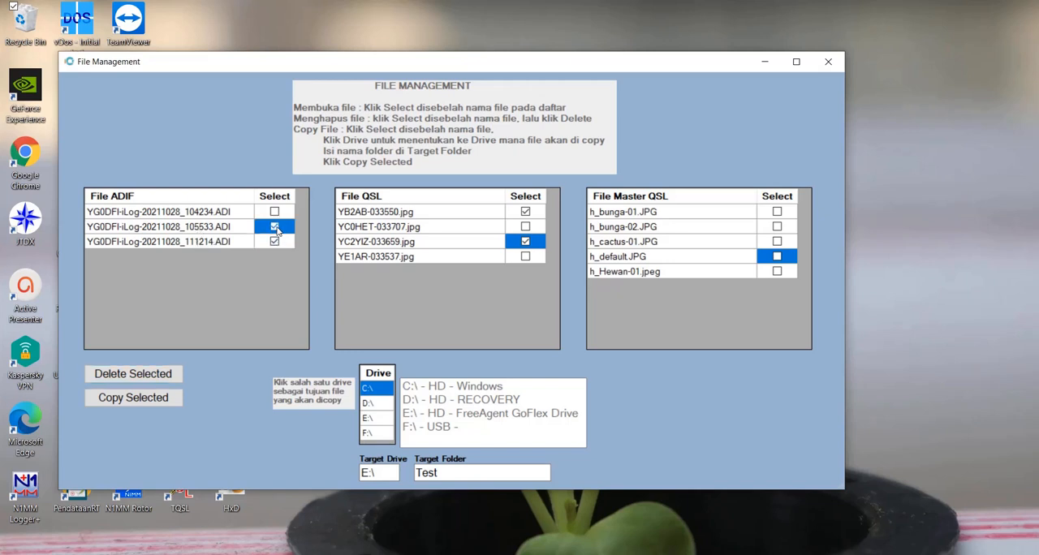
{"action": "left_click", "coordinate": [275, 242]}
{"action": "left_click", "coordinate": [275, 213]}
{"action": "left_click", "coordinate": [276, 213]}
{"action": "left_click", "coordinate": [525, 228]}
{"action": "left_click", "coordinate": [525, 242]}
{"action": "left_click", "coordinate": [526, 213]}
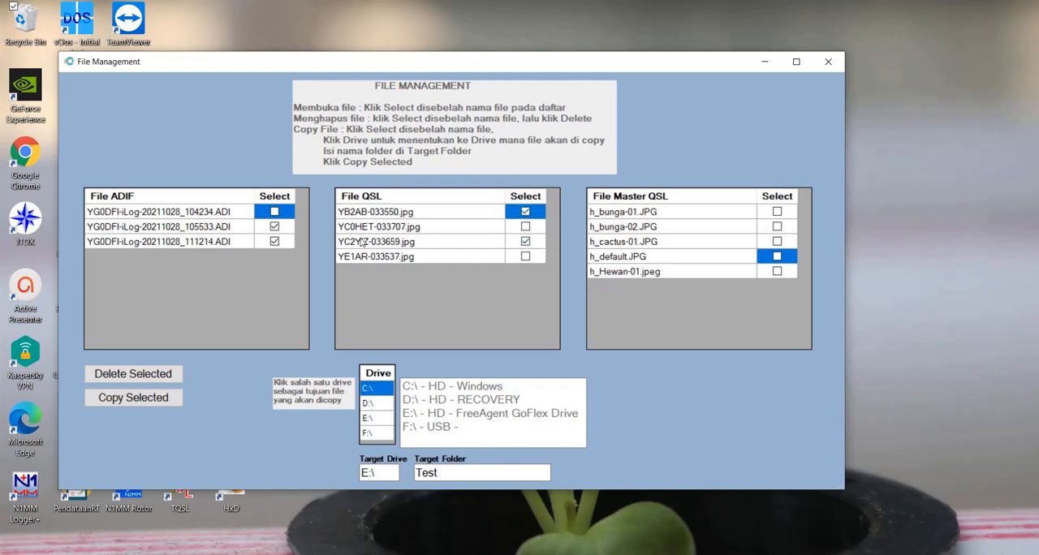
- Open the ADIF file ending in 104234 from the file list, view its contents, and close it
{"action": "left_click", "coordinate": [177, 243]}
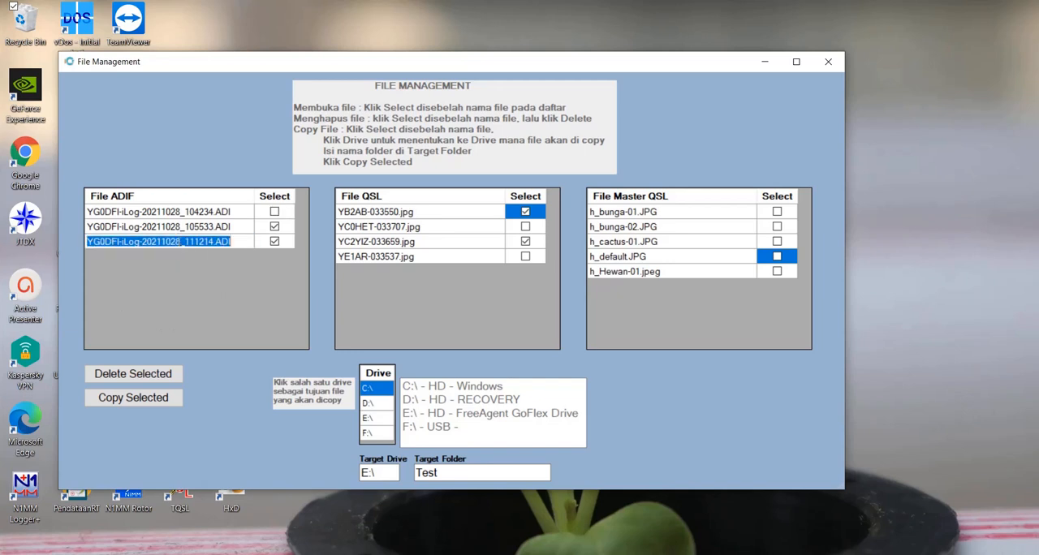
{"action": "left_click", "coordinate": [243, 228]}
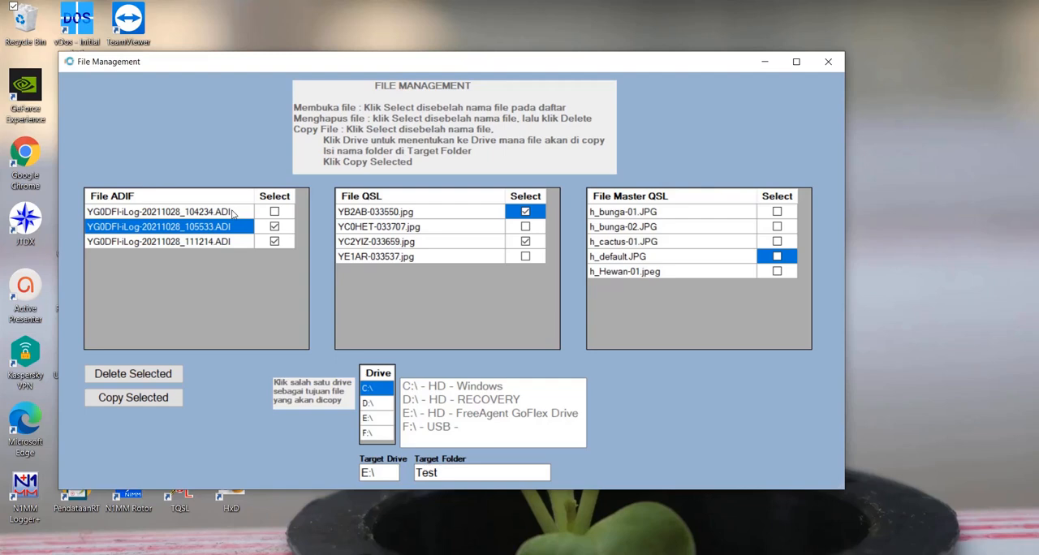
{"action": "double_click", "coordinate": [232, 212]}
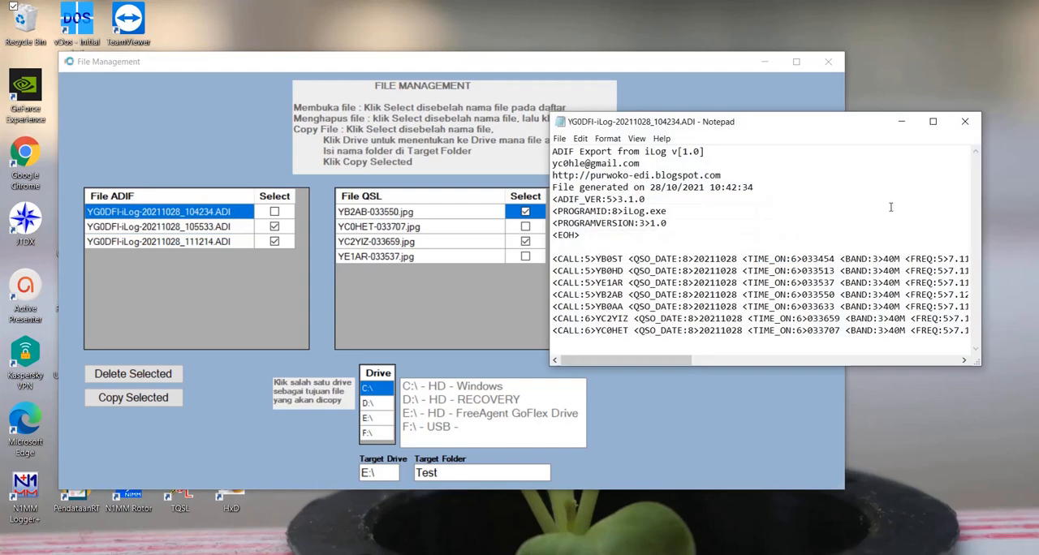
{"action": "left_click_drag", "start_coordinate": [841, 126], "coordinate": [459, 168]}
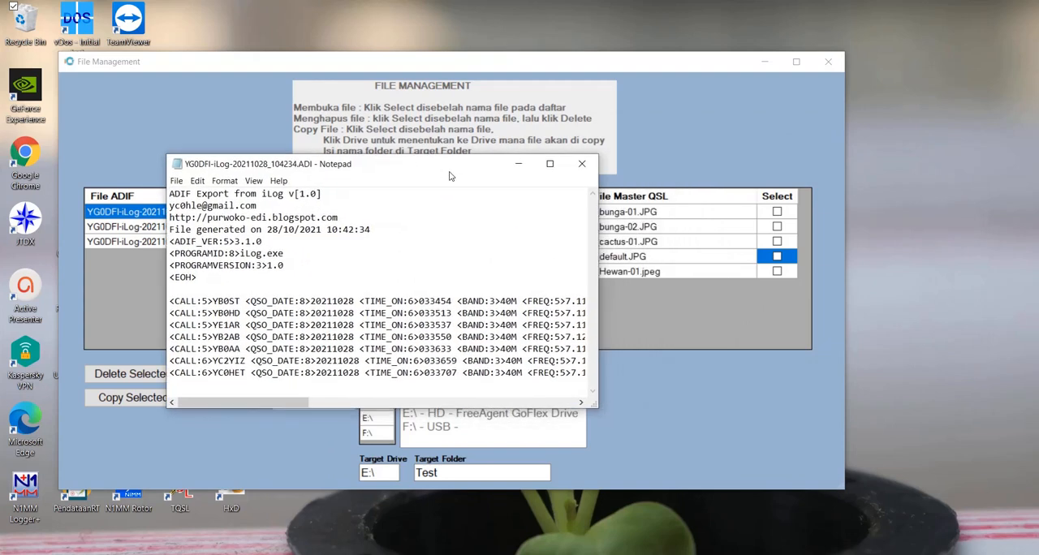
{"action": "left_click", "coordinate": [582, 165]}
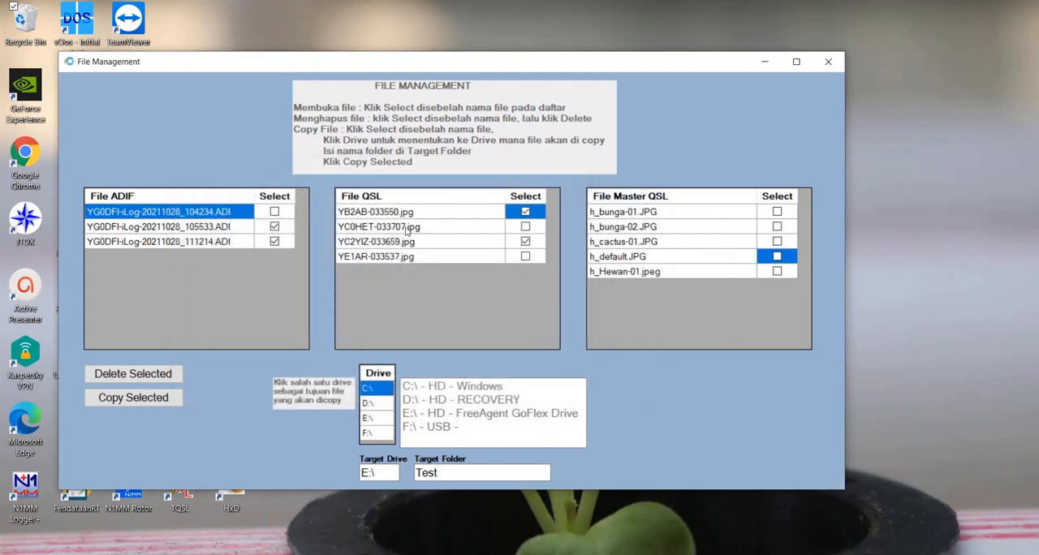
{"action": "double_click", "coordinate": [408, 230]}
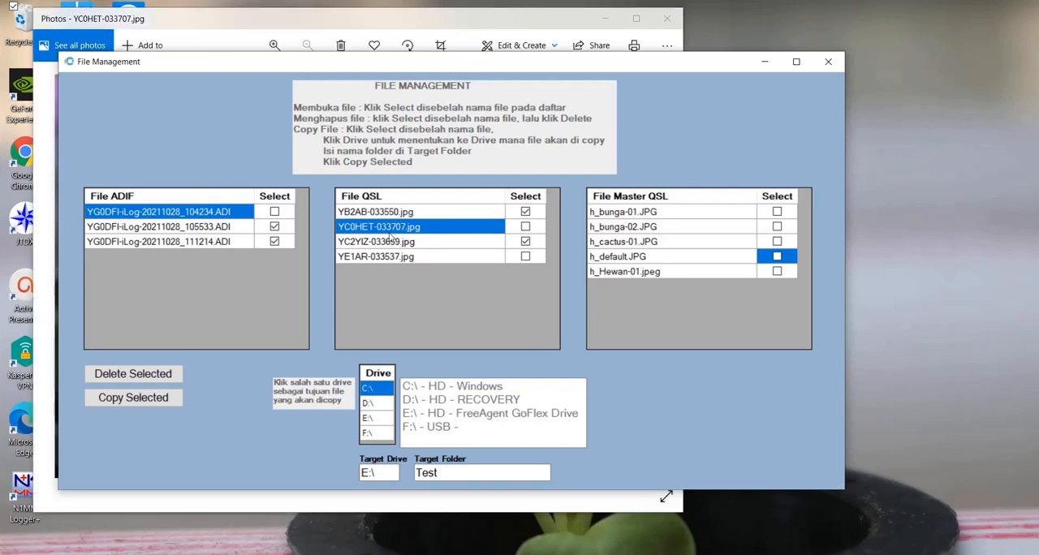
{"action": "left_click", "coordinate": [484, 32]}
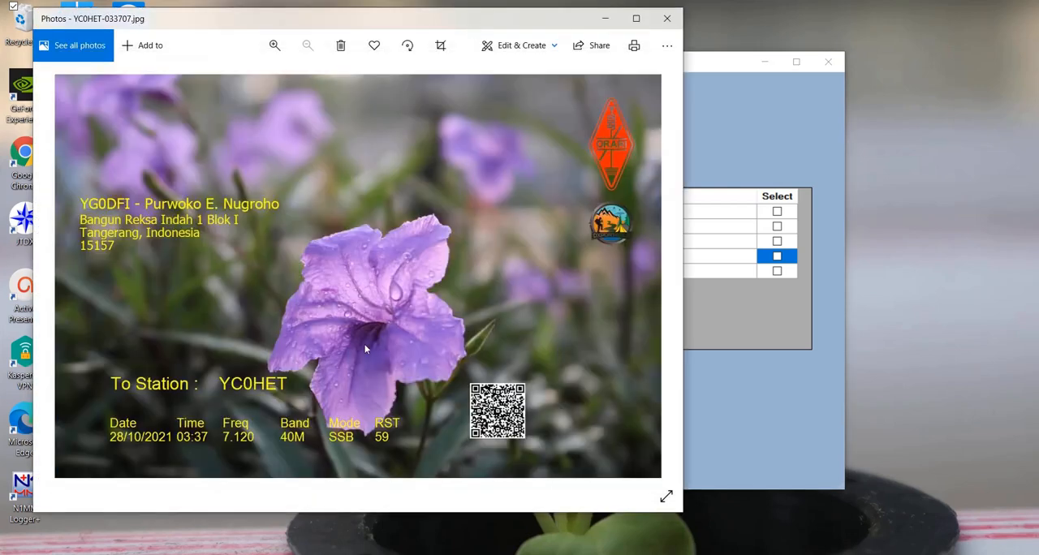
{"action": "left_click", "coordinate": [667, 18]}
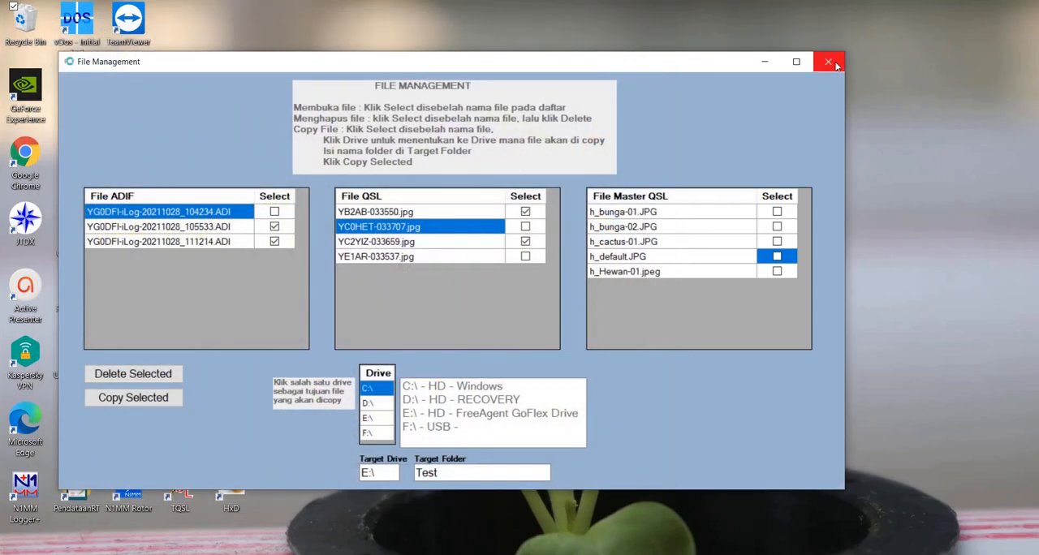
{"action": "left_click", "coordinate": [828, 61]}
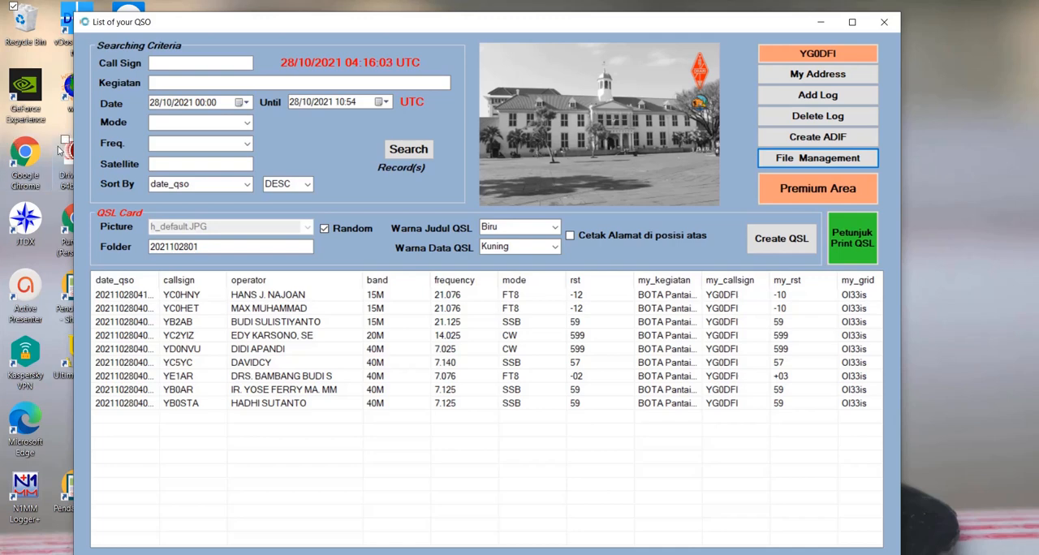
- Search the QSO list by the call sign prefixes YB and YB0, one after the other
{"action": "left_click", "coordinate": [172, 59]}
{"action": "left_click", "coordinate": [173, 64]}
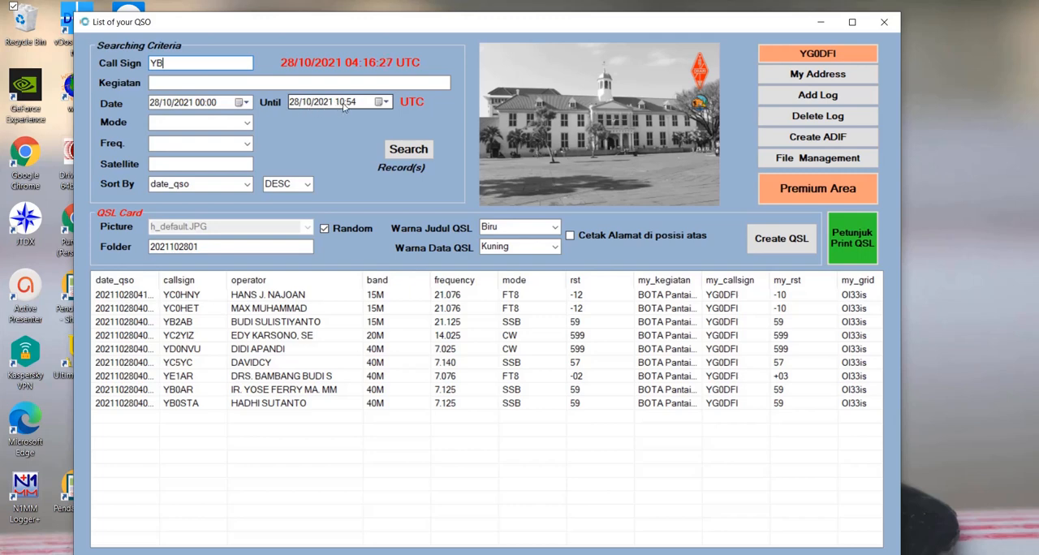
{"action": "left_click", "coordinate": [408, 149]}
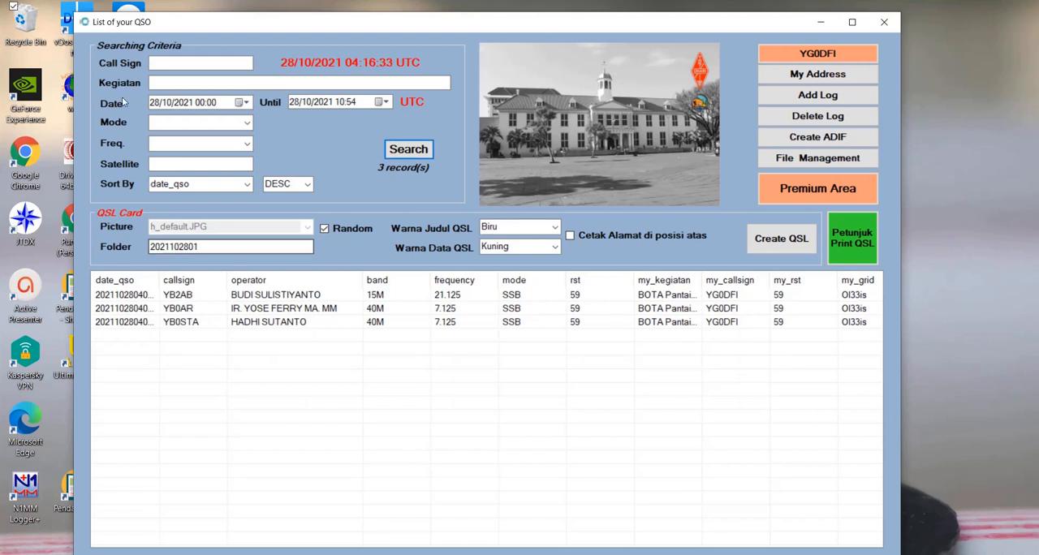
{"action": "left_click", "coordinate": [168, 63]}
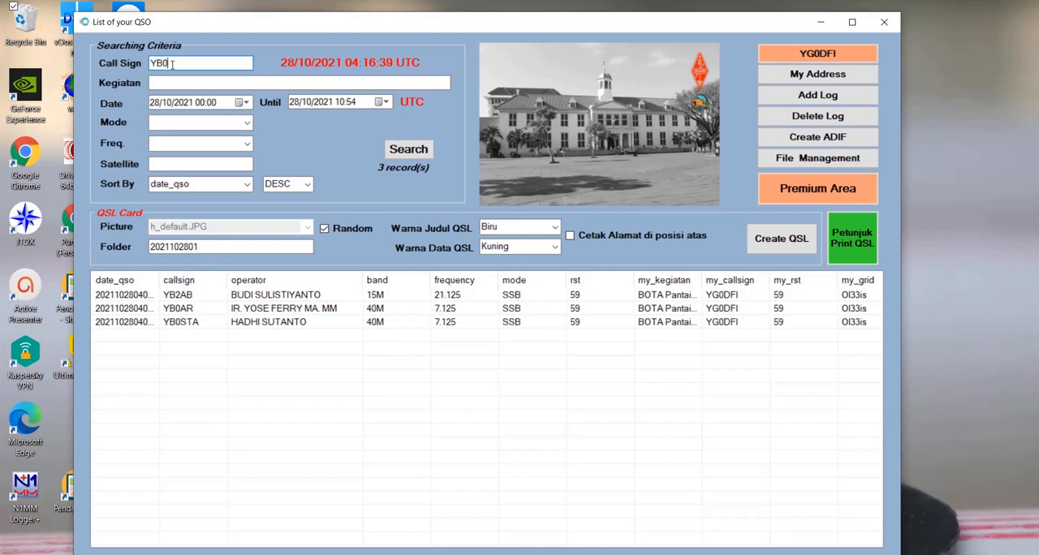
{"action": "left_click", "coordinate": [408, 149]}
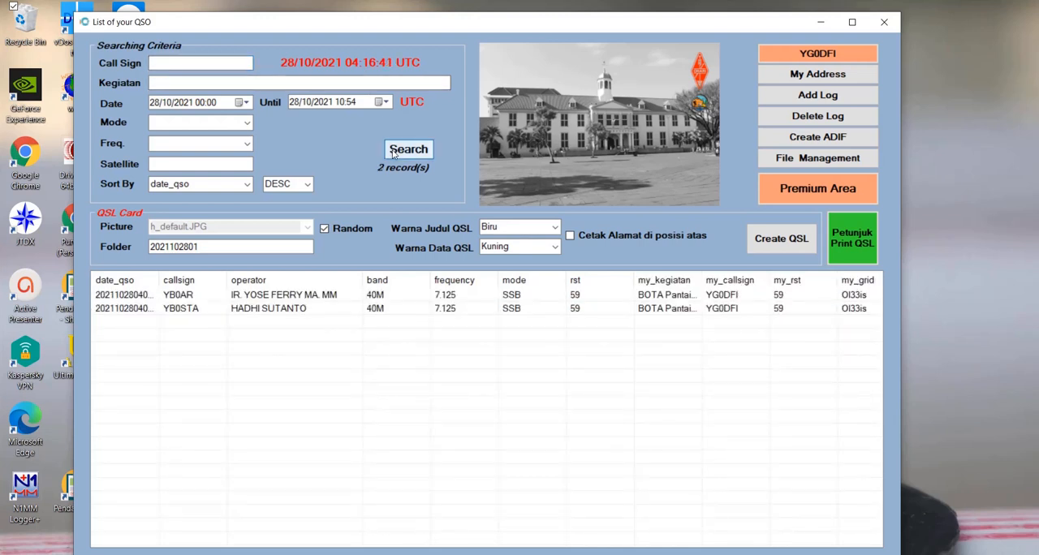
- Search the QSO list by the call sign prefixes YC and YD, one after the other
{"action": "left_click", "coordinate": [163, 62]}
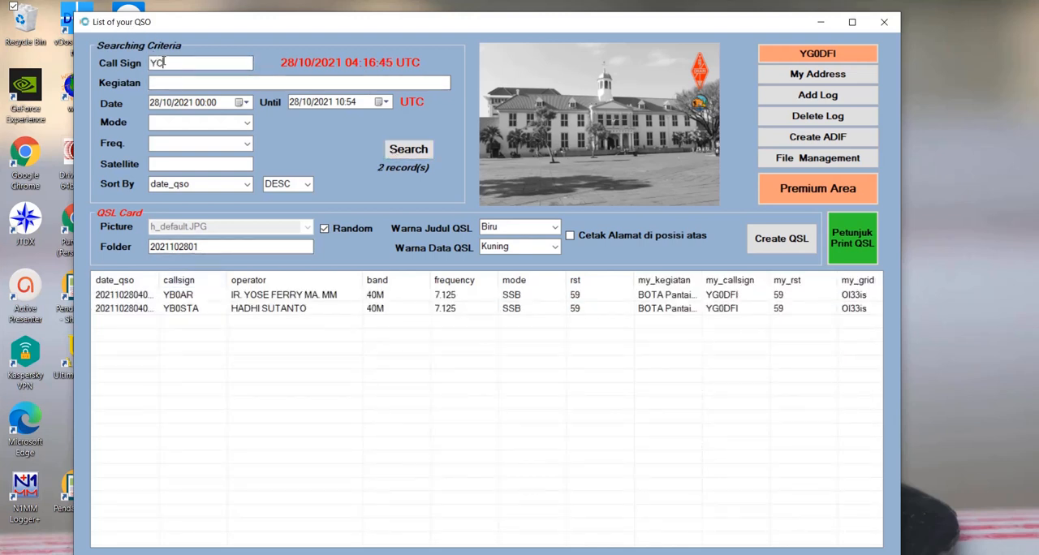
{"action": "type", "text": "YC"}
{"action": "left_click", "coordinate": [408, 150]}
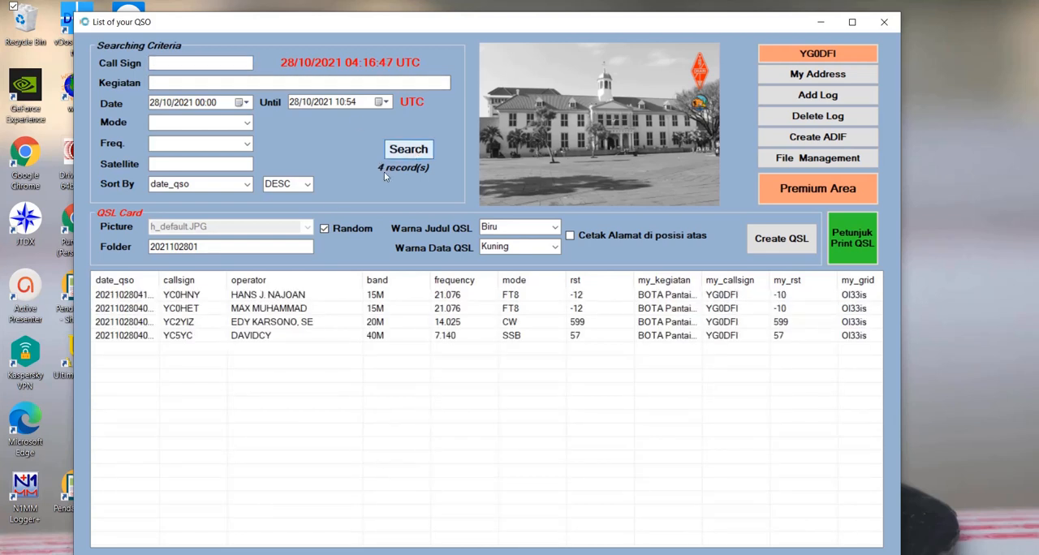
{"action": "left_click", "coordinate": [170, 67]}
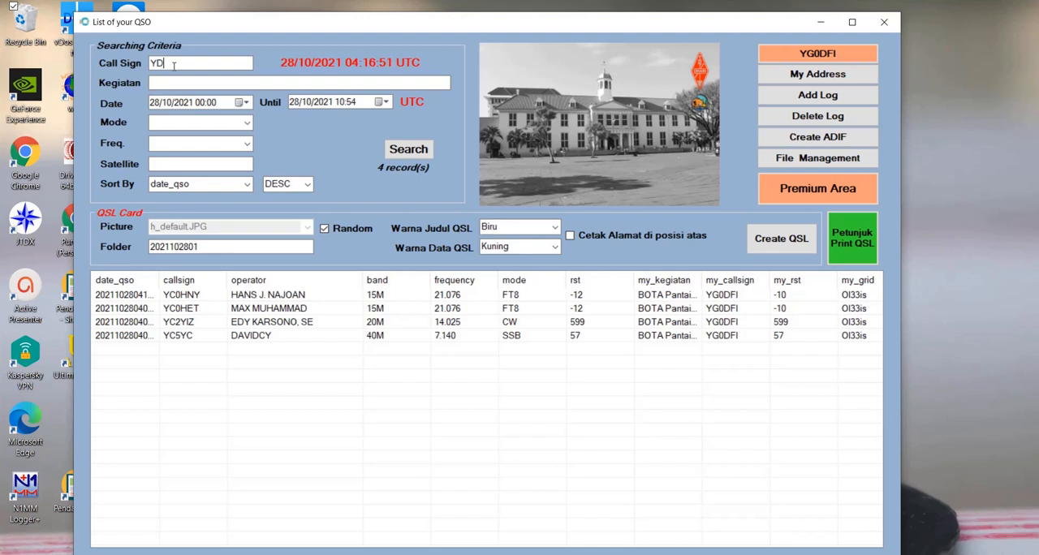
{"action": "type", "text": "YD"}
{"action": "left_click", "coordinate": [416, 151]}
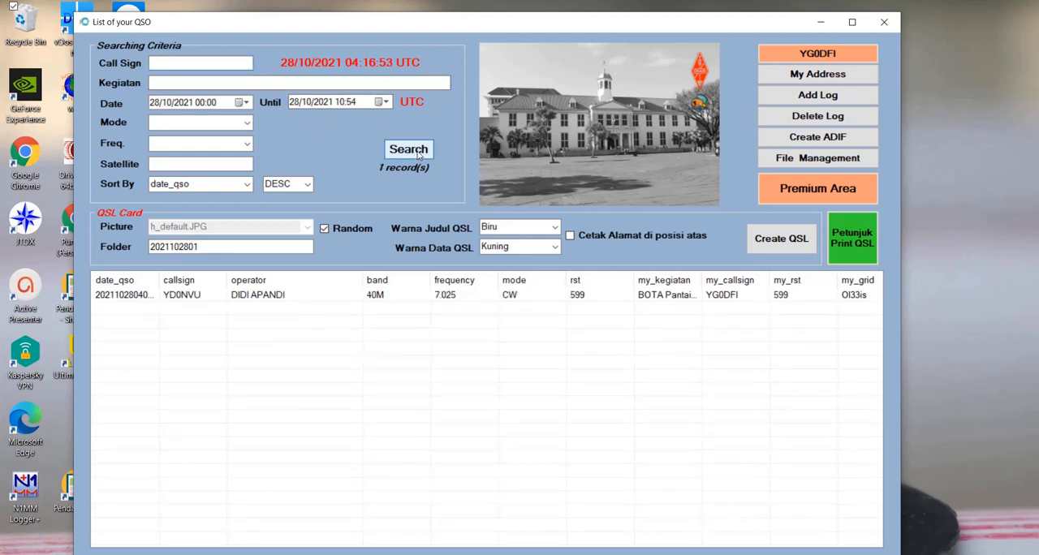
- Search the QSO list for call sign prefix YC2, and list all QSOs again with an empty call sign
{"action": "left_click", "coordinate": [166, 63]}
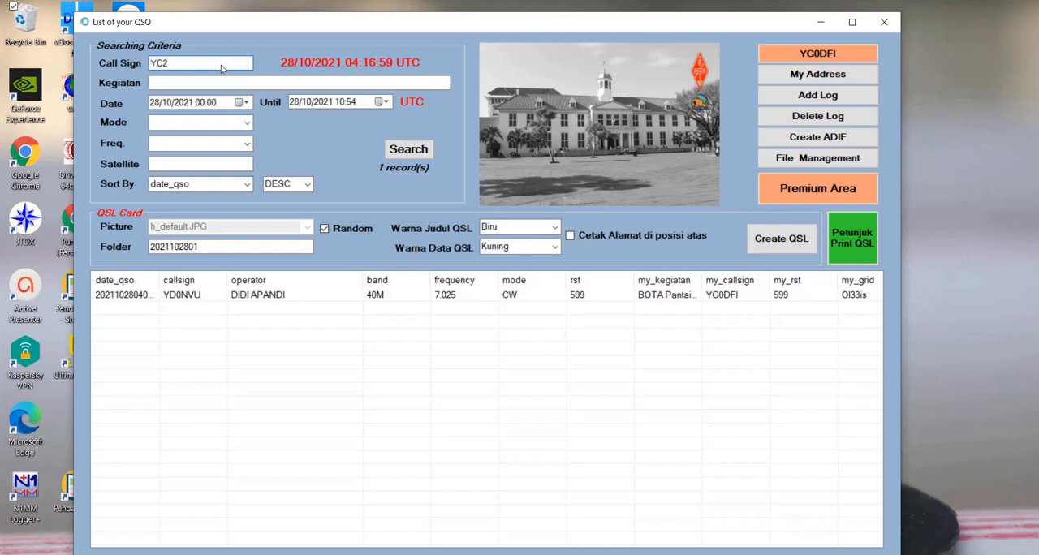
{"action": "type", "text": "YC2"}
{"action": "left_click", "coordinate": [416, 150]}
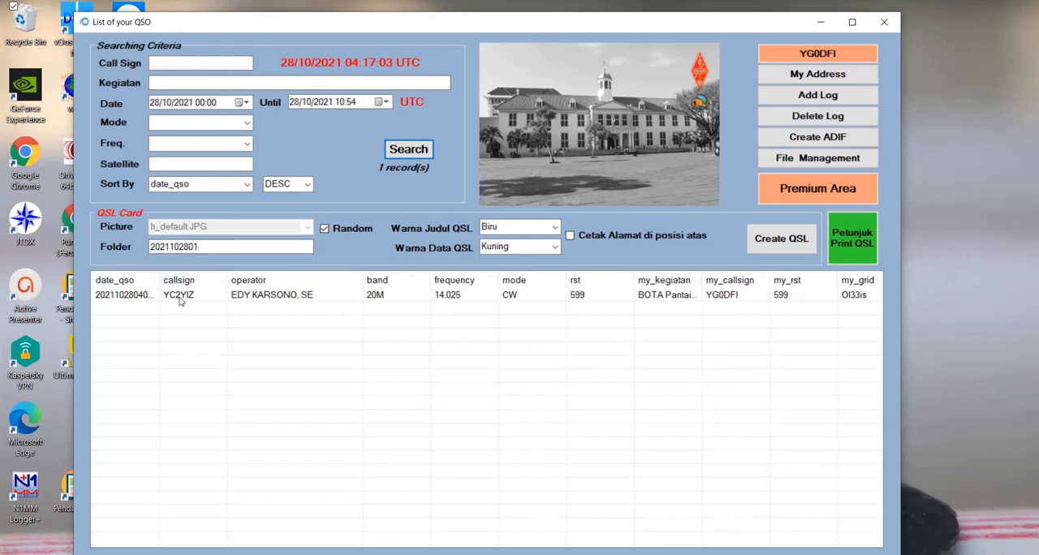
{"action": "left_click", "coordinate": [193, 65]}
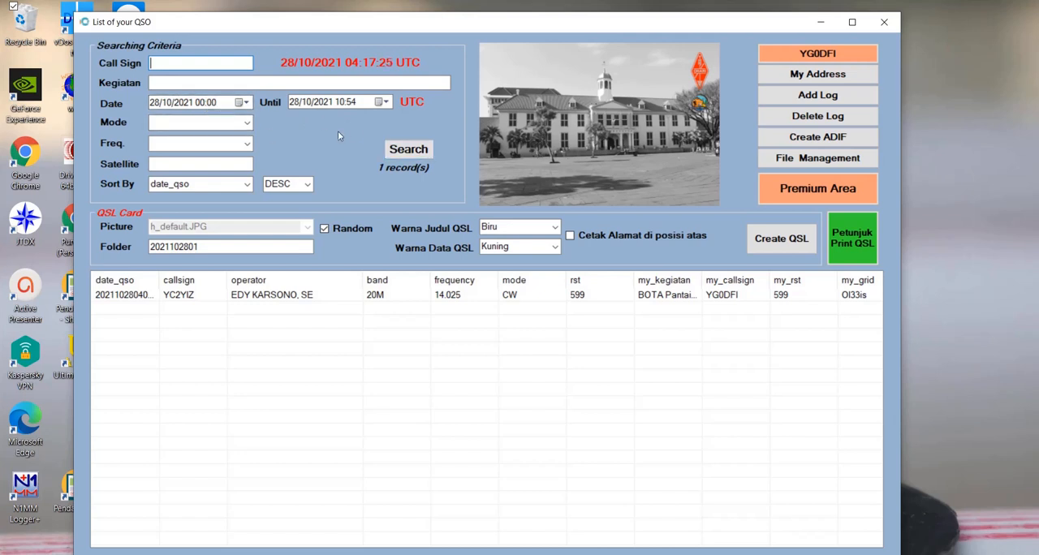
{"action": "left_click", "coordinate": [426, 154]}
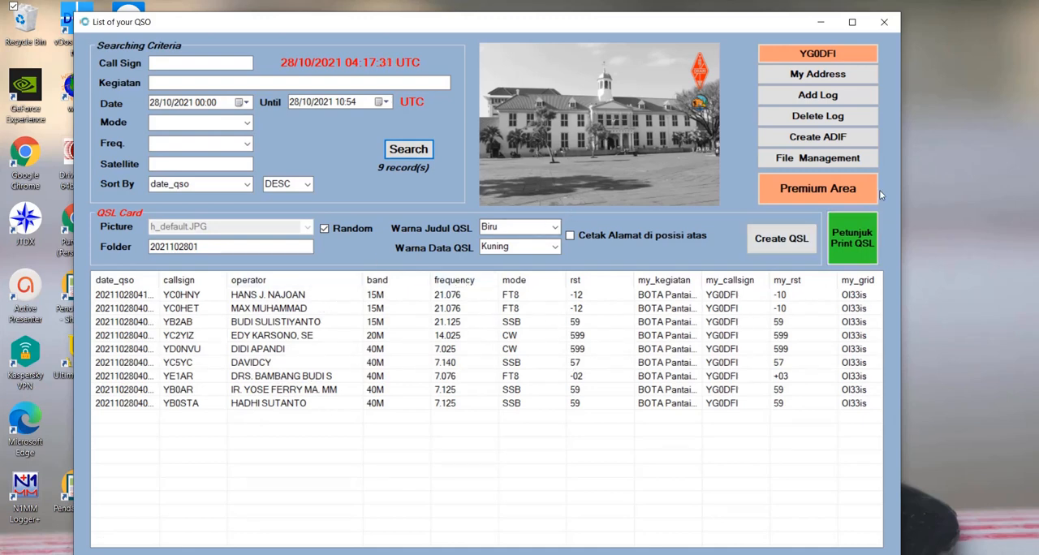
- Export all listed QSOs to a new ADIF file
{"action": "left_click", "coordinate": [865, 141]}
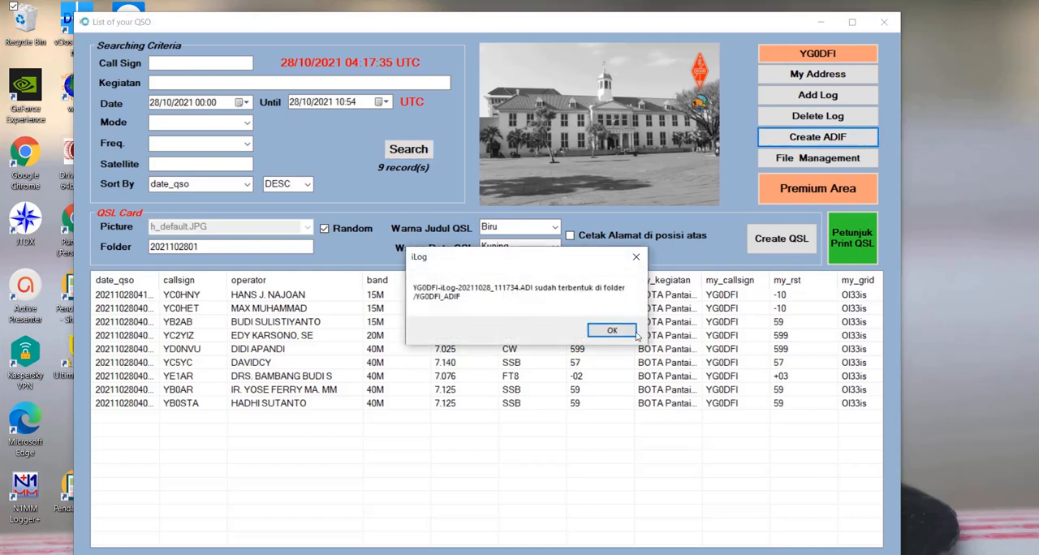
{"action": "left_click", "coordinate": [622, 333]}
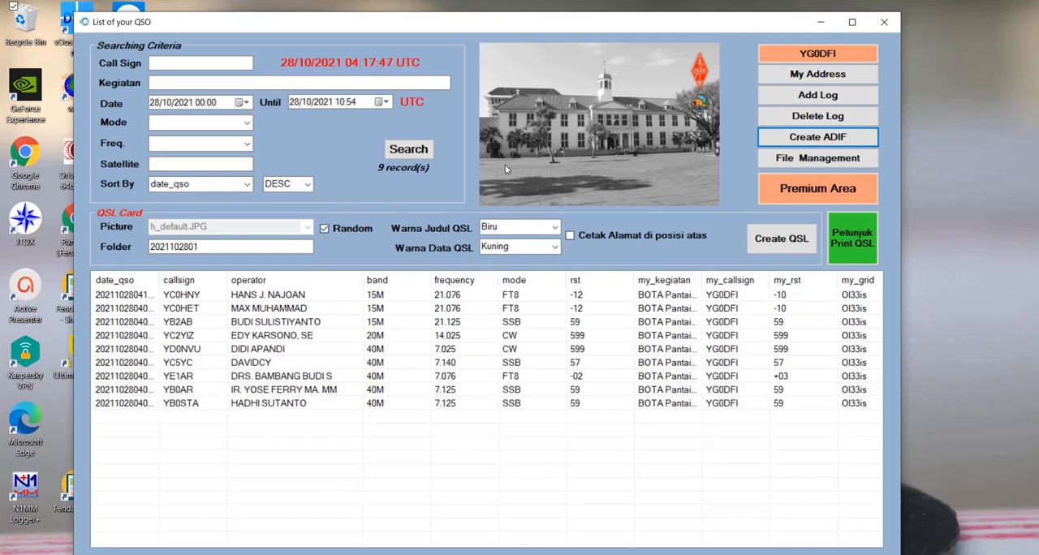
- Switch off random QSL pictures to choose h_Hewan-01.jpeg, and switch random selection back on
{"action": "left_click", "coordinate": [325, 231]}
{"action": "left_click", "coordinate": [325, 230]}
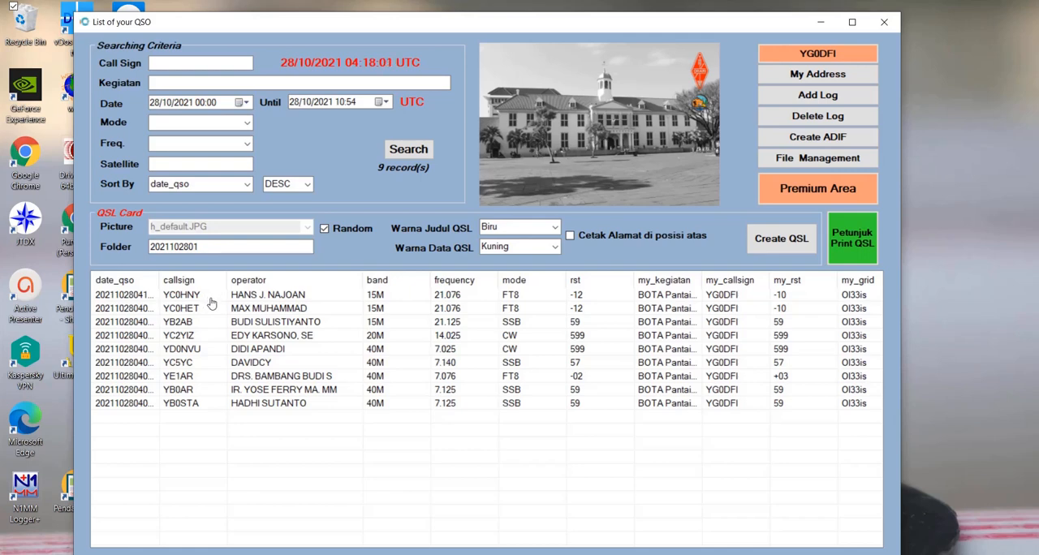
{"action": "left_click", "coordinate": [324, 229]}
{"action": "left_click", "coordinate": [276, 227]}
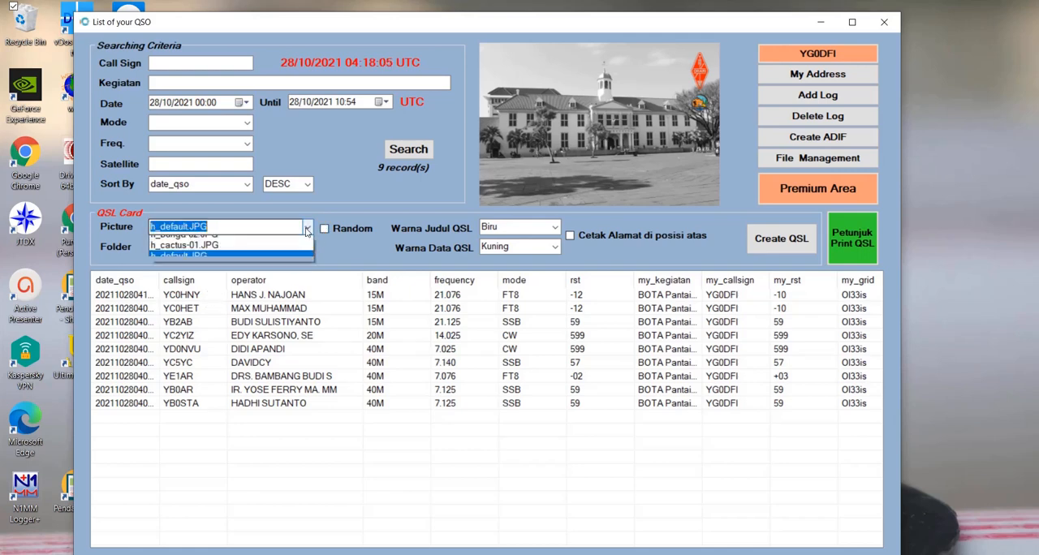
{"action": "left_click", "coordinate": [273, 243]}
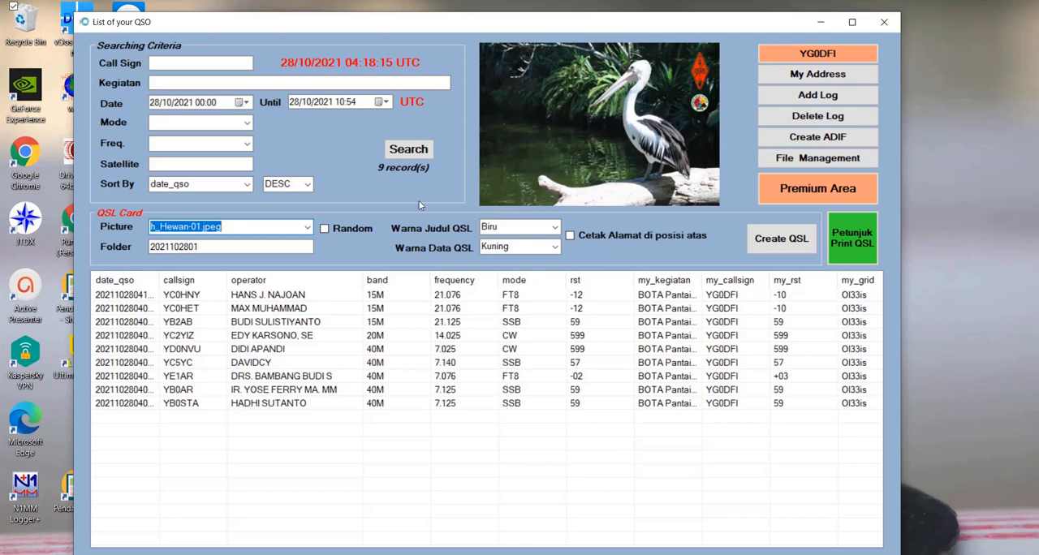
{"action": "left_click", "coordinate": [308, 229]}
{"action": "left_click", "coordinate": [308, 228]}
{"action": "left_click", "coordinate": [324, 228]}
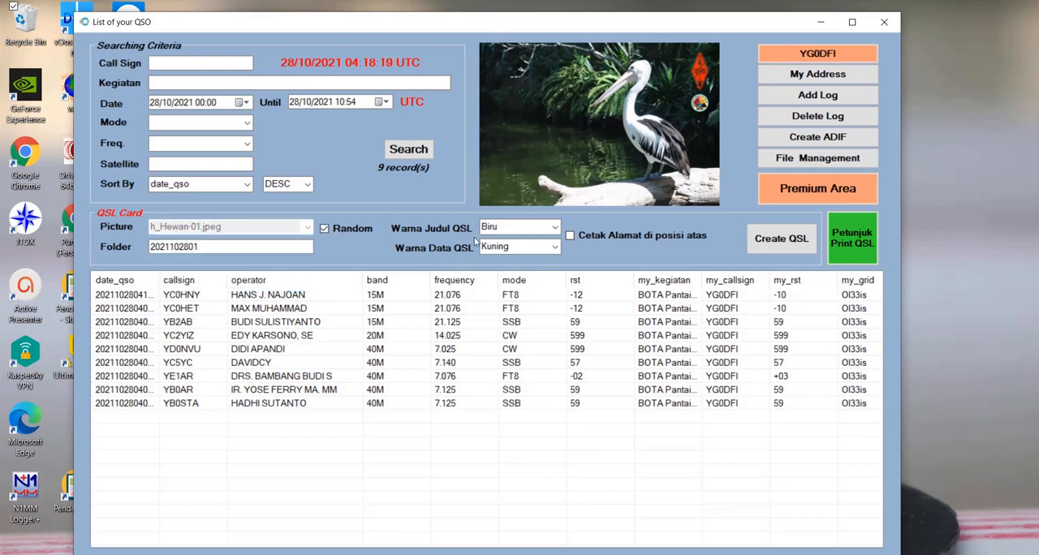
{"action": "left_click", "coordinate": [556, 228]}
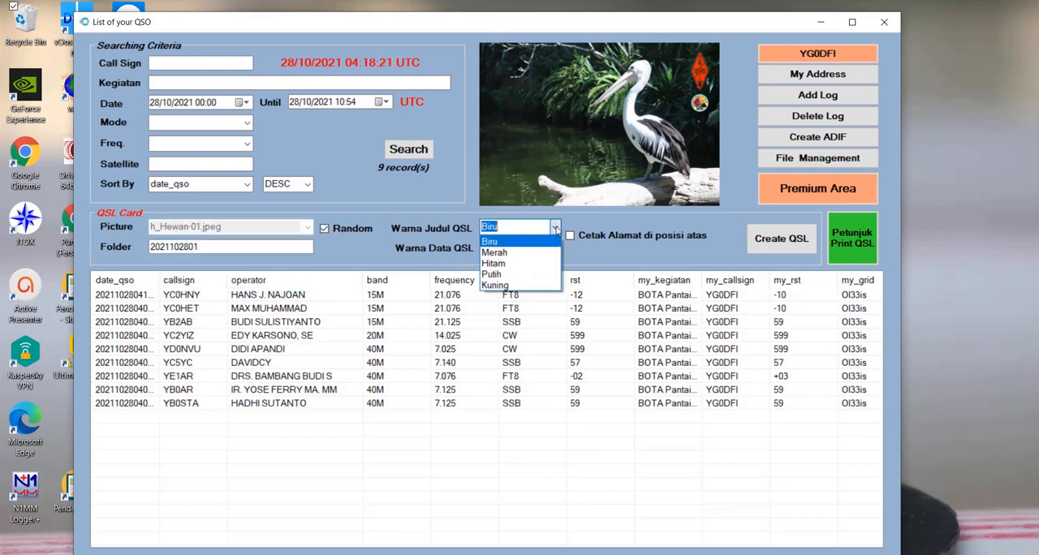
{"action": "left_click", "coordinate": [529, 253]}
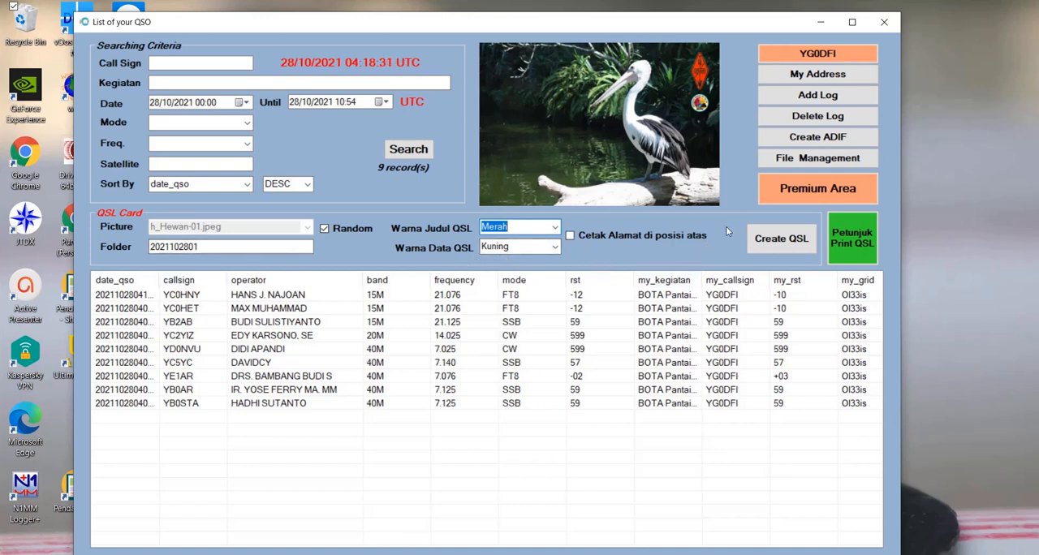
{"action": "left_click", "coordinate": [262, 247]}
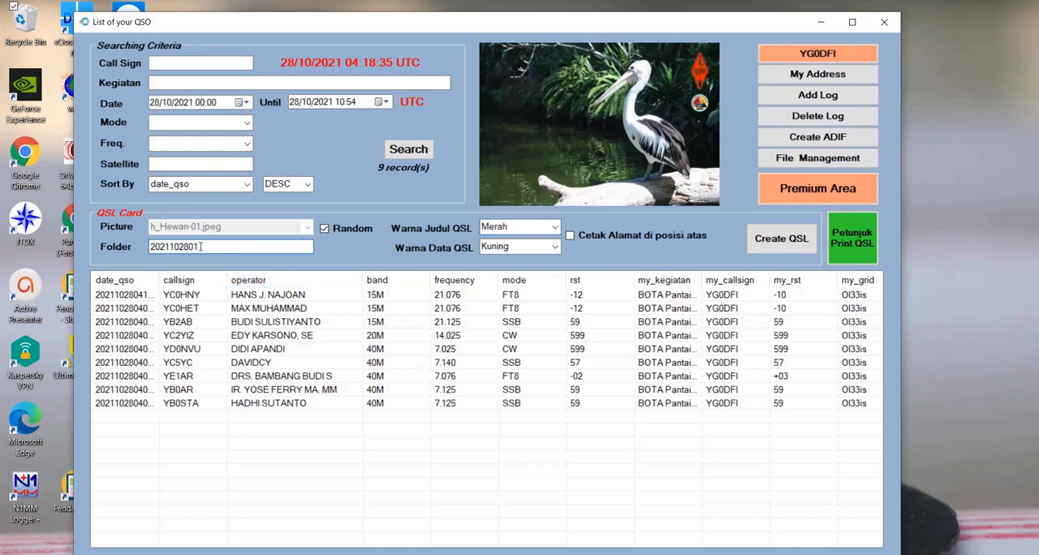
{"action": "left_click_drag", "start_coordinate": [196, 247], "coordinate": [152, 247]}
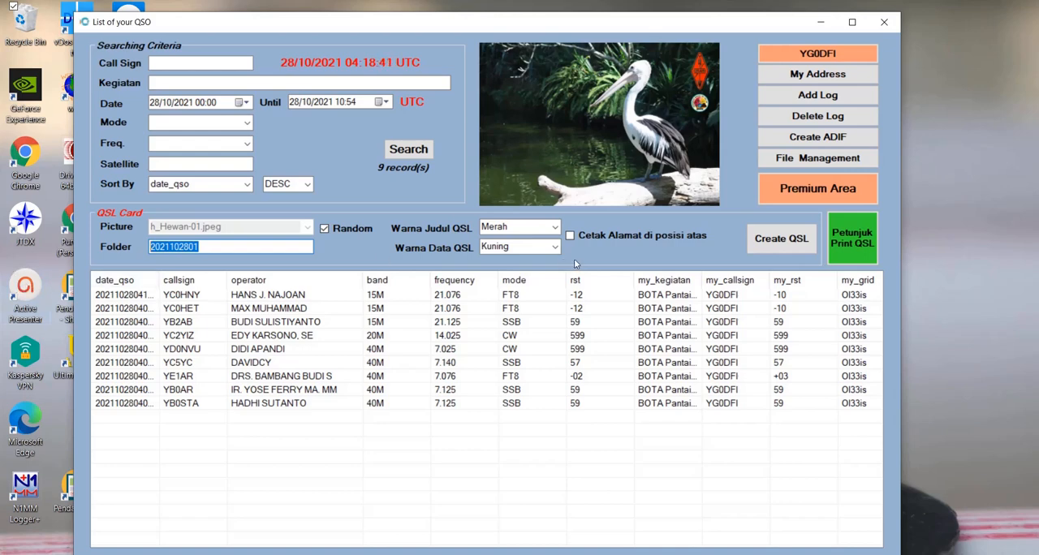
{"action": "left_click", "coordinate": [784, 247]}
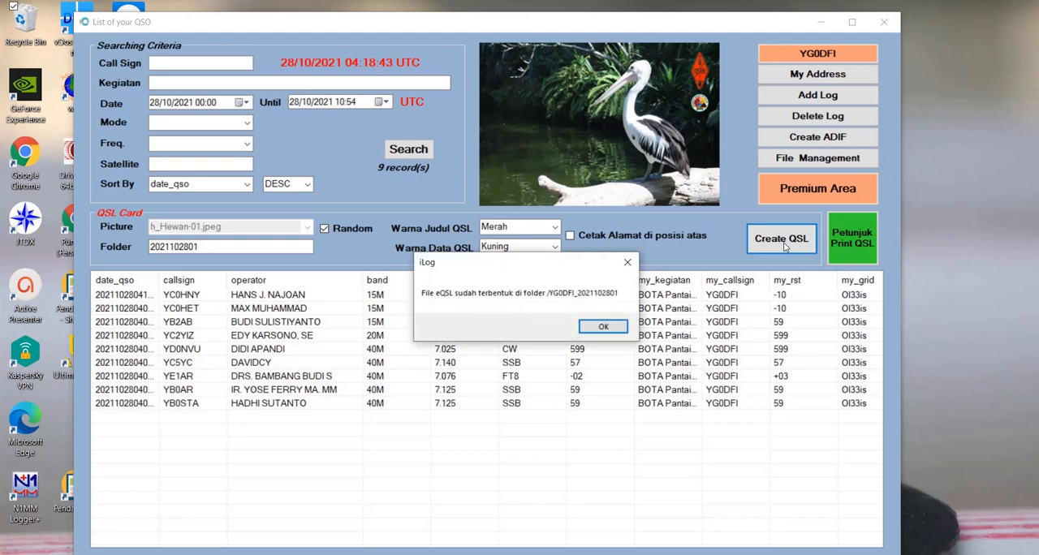
{"action": "left_click", "coordinate": [600, 328]}
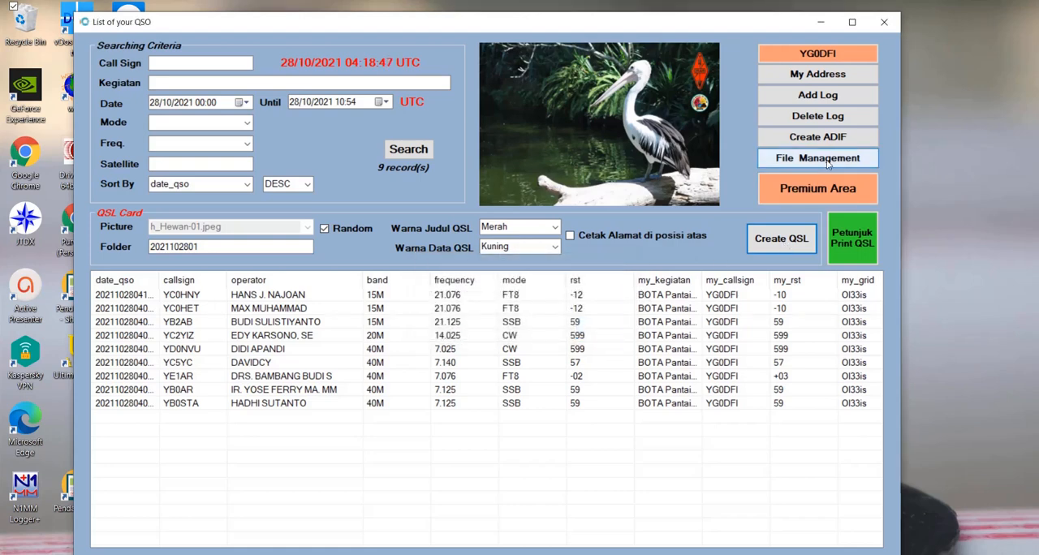
{"action": "left_click", "coordinate": [827, 160]}
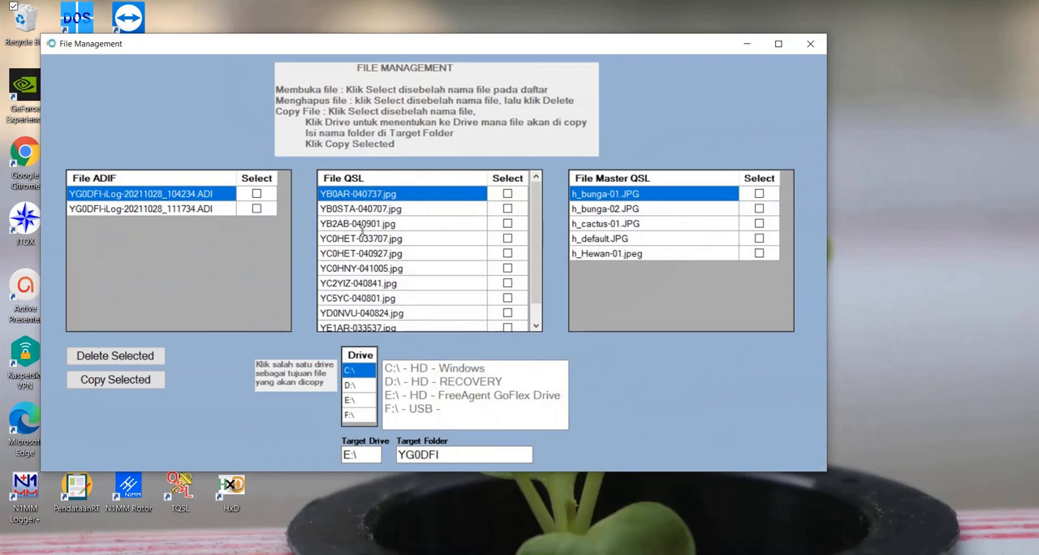
{"action": "left_click_drag", "start_coordinate": [539, 242], "coordinate": [548, 219]}
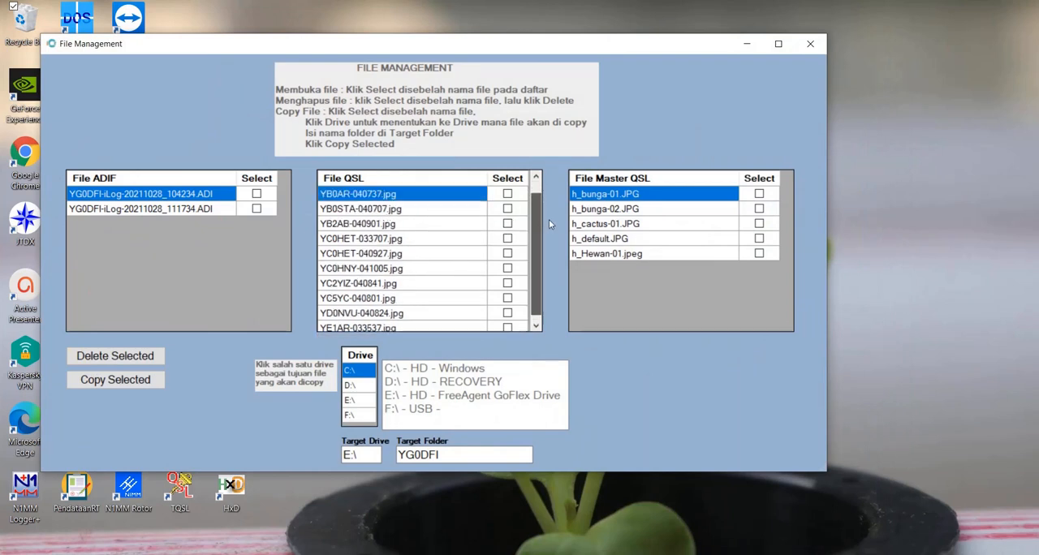
{"action": "double_click", "coordinate": [392, 196]}
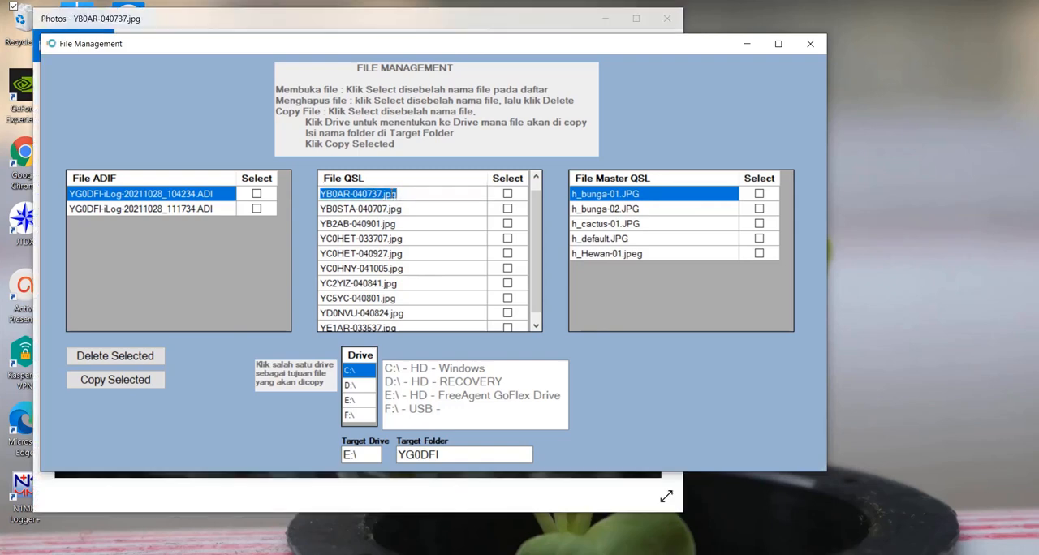
{"action": "left_click", "coordinate": [507, 20]}
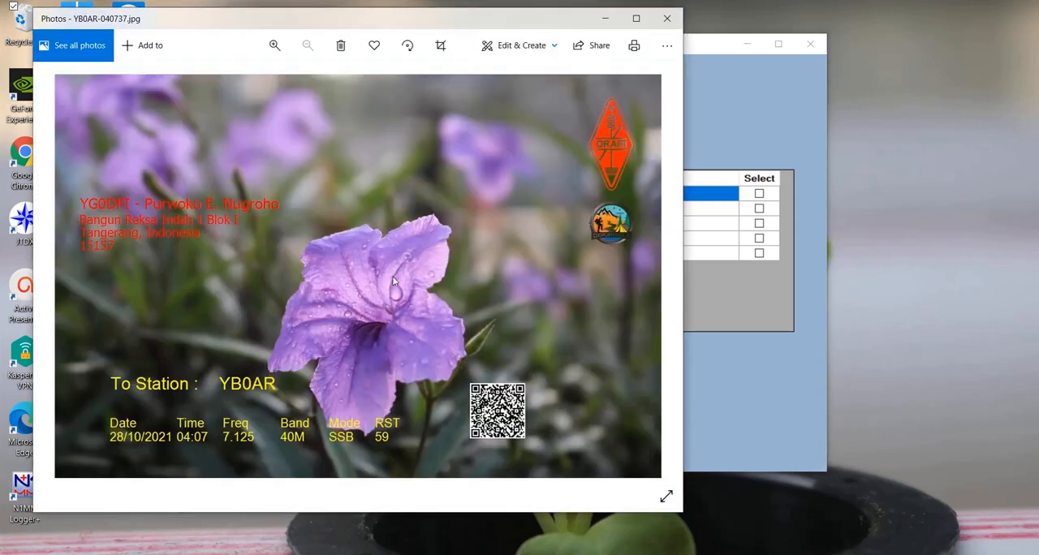
{"action": "left_click", "coordinate": [667, 19]}
{"action": "left_click", "coordinate": [389, 210]}
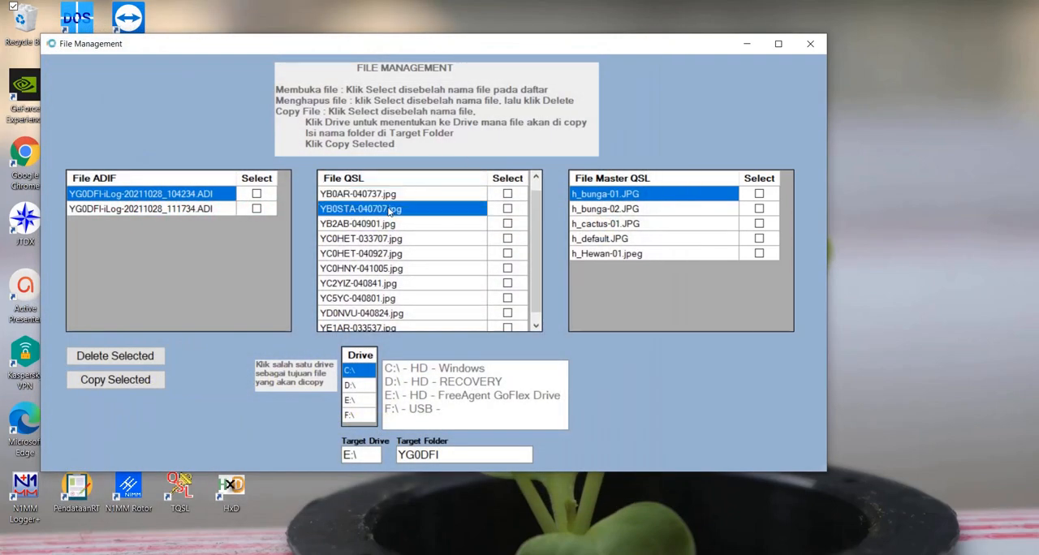
{"action": "left_click", "coordinate": [503, 18]}
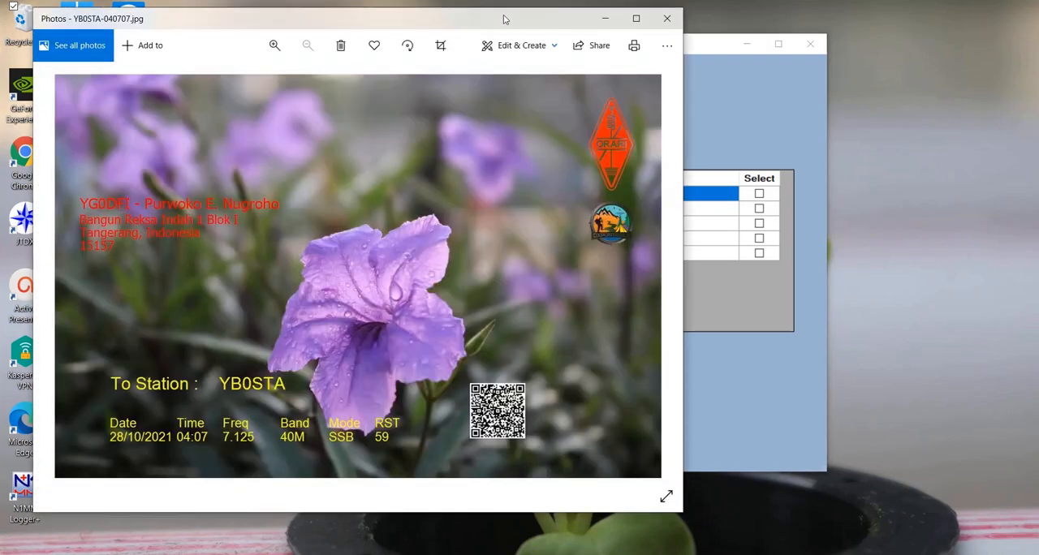
{"action": "left_click", "coordinate": [667, 18]}
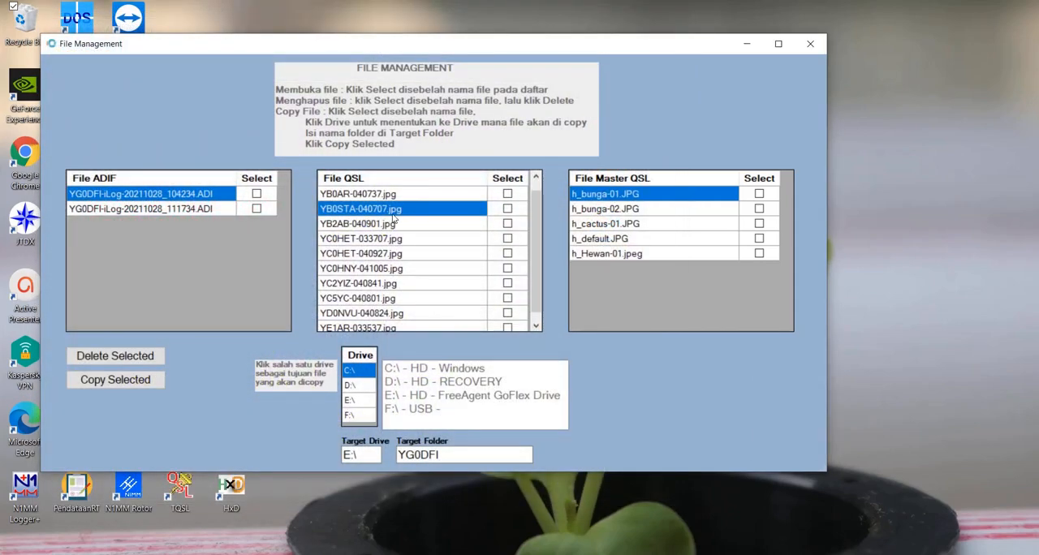
{"action": "left_click", "coordinate": [387, 241]}
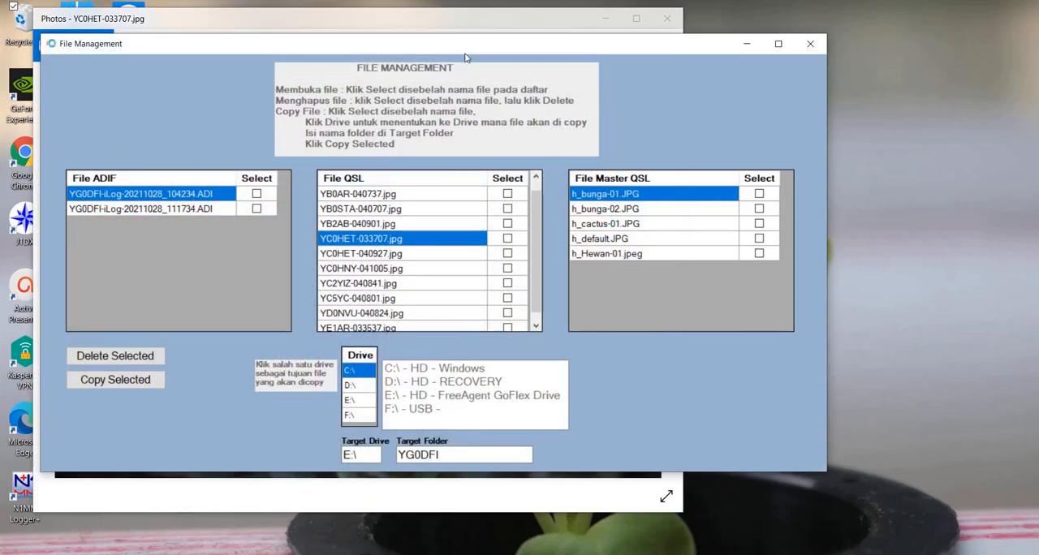
{"action": "left_click", "coordinate": [488, 25]}
{"action": "left_click", "coordinate": [667, 18]}
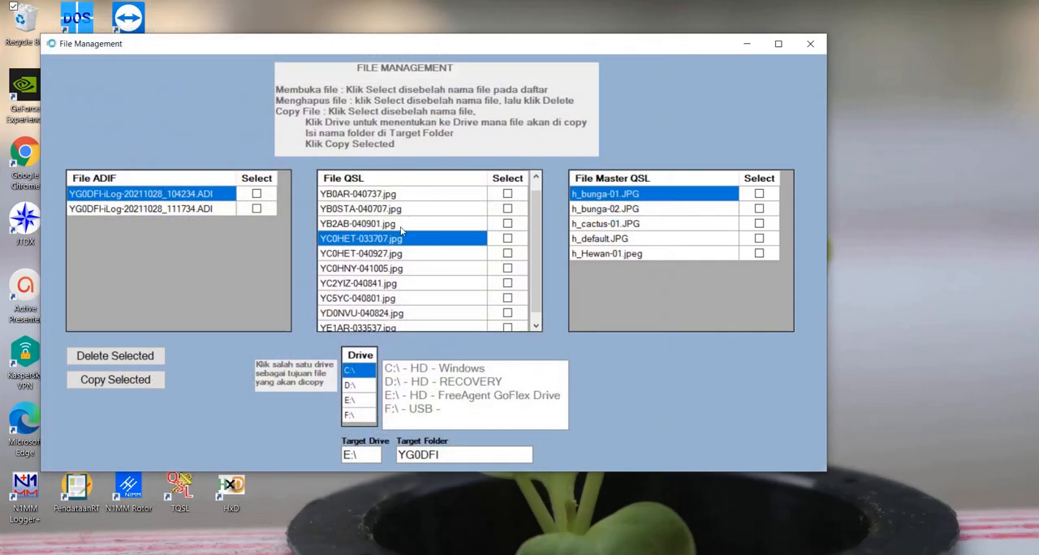
{"action": "left_click", "coordinate": [375, 286]}
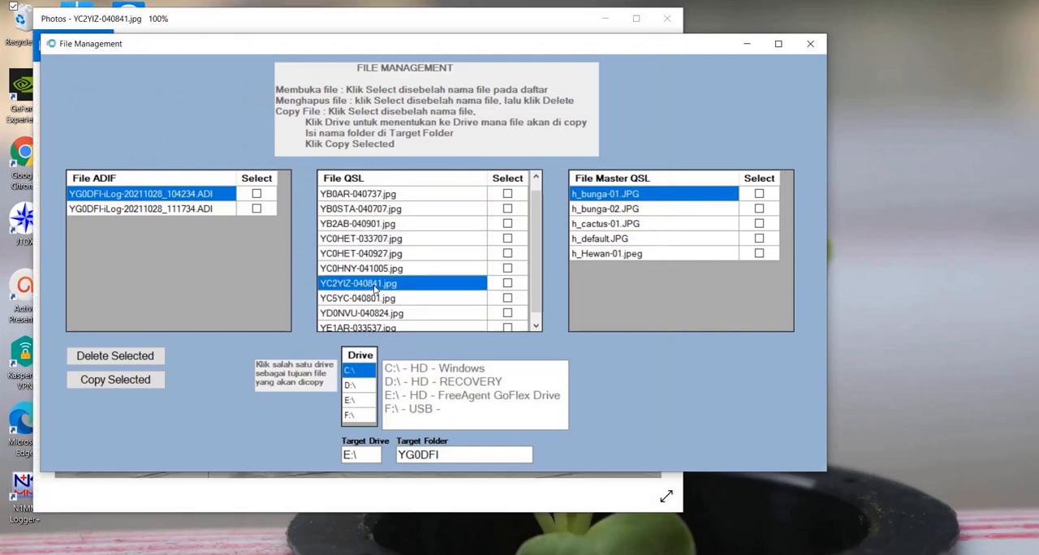
{"action": "left_click", "coordinate": [436, 25]}
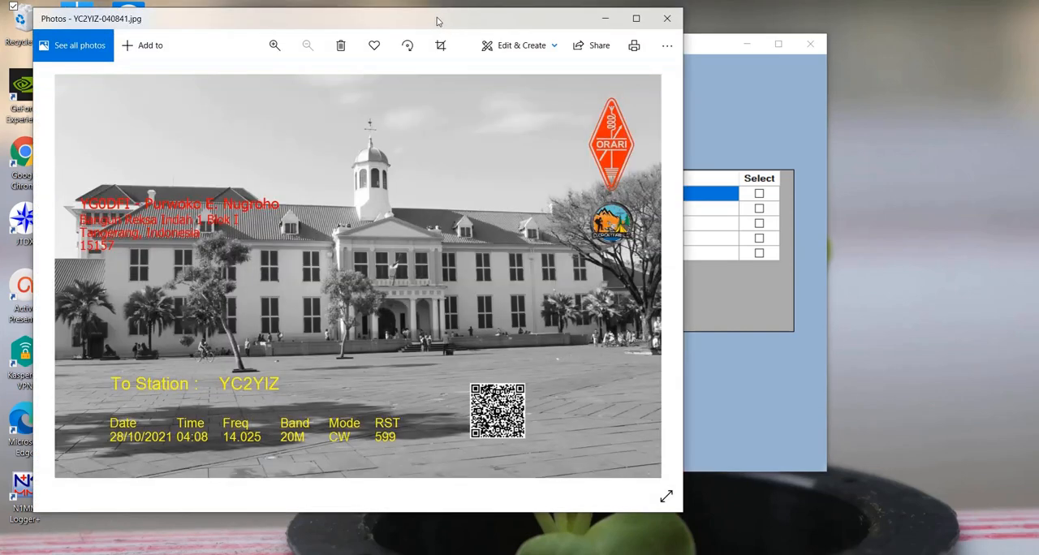
{"action": "left_click", "coordinate": [721, 99]}
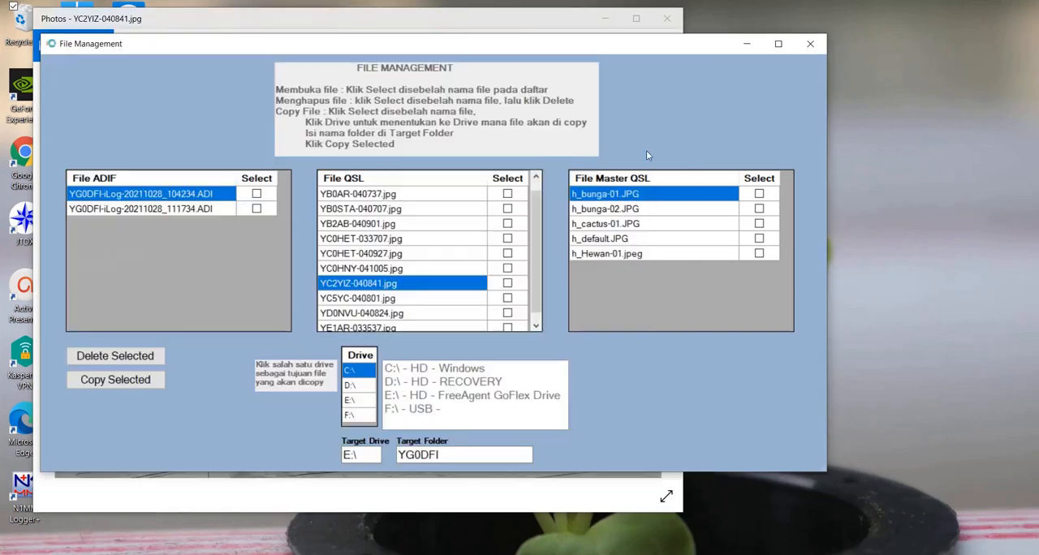
{"action": "left_click", "coordinate": [367, 299]}
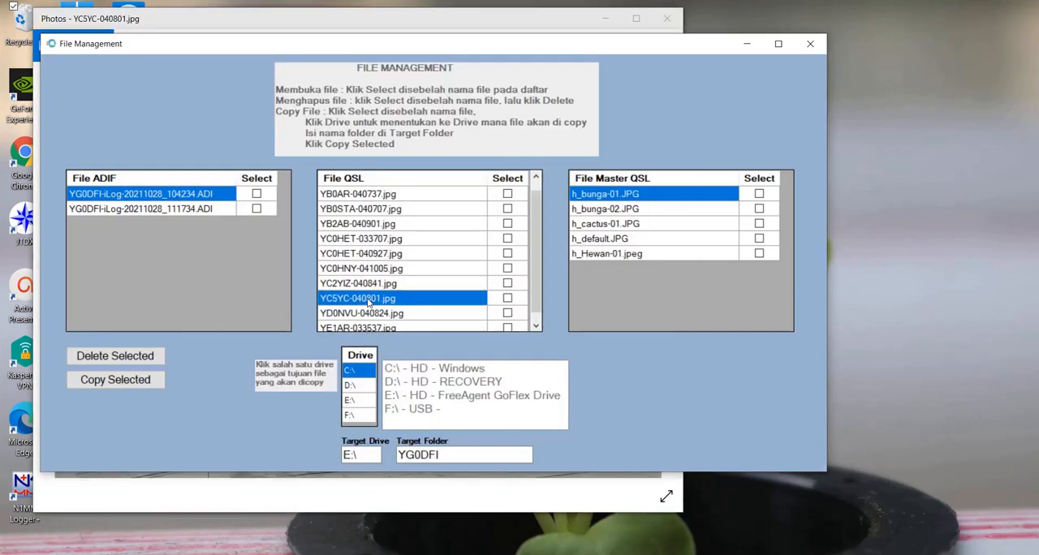
{"action": "left_click", "coordinate": [395, 18]}
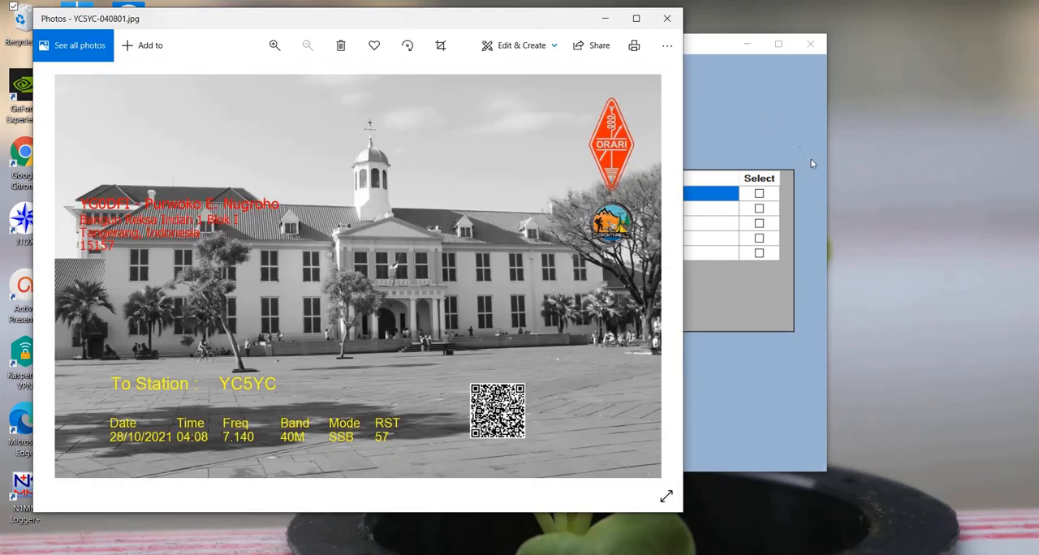
{"action": "left_click", "coordinate": [767, 113]}
{"action": "left_click", "coordinate": [407, 314]}
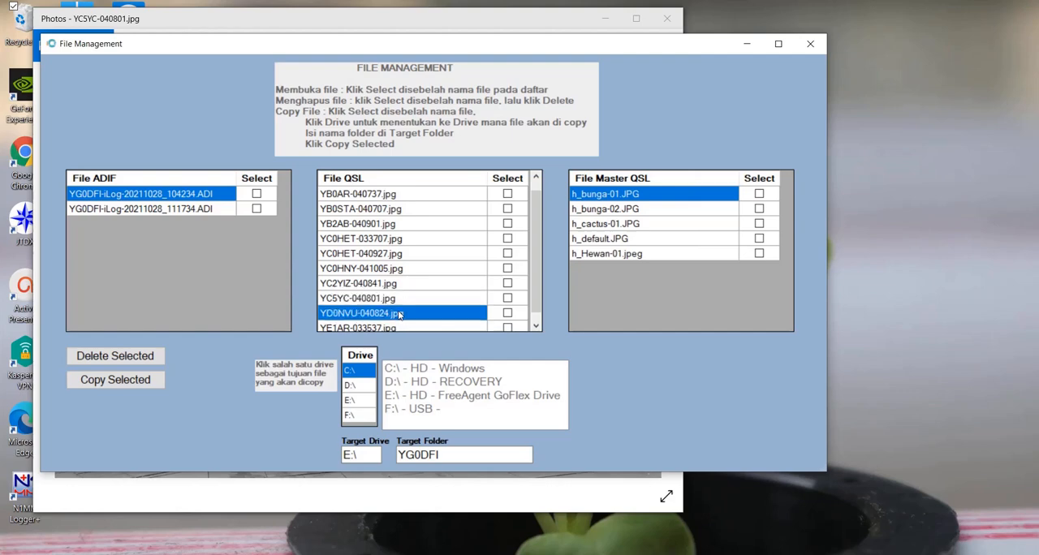
{"action": "left_click", "coordinate": [405, 26]}
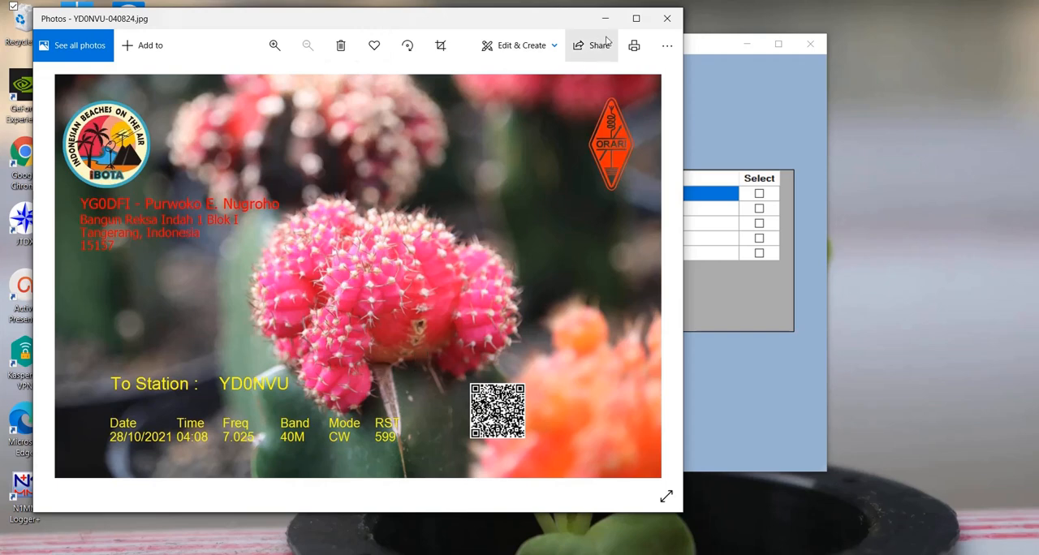
{"action": "left_click", "coordinate": [672, 22]}
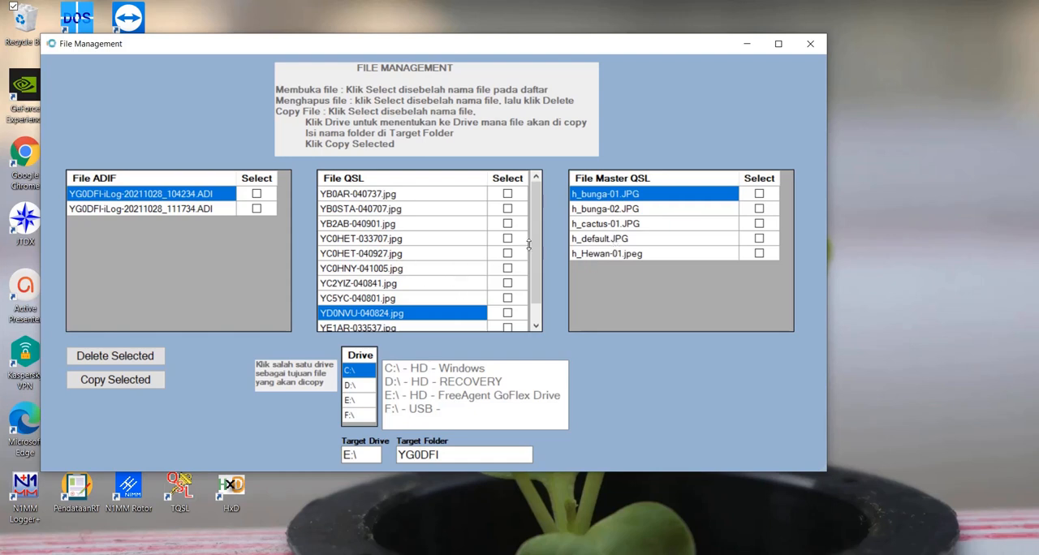
{"action": "scroll", "coordinate": [538, 246], "scroll_direction": "down", "scroll_amount": 1}
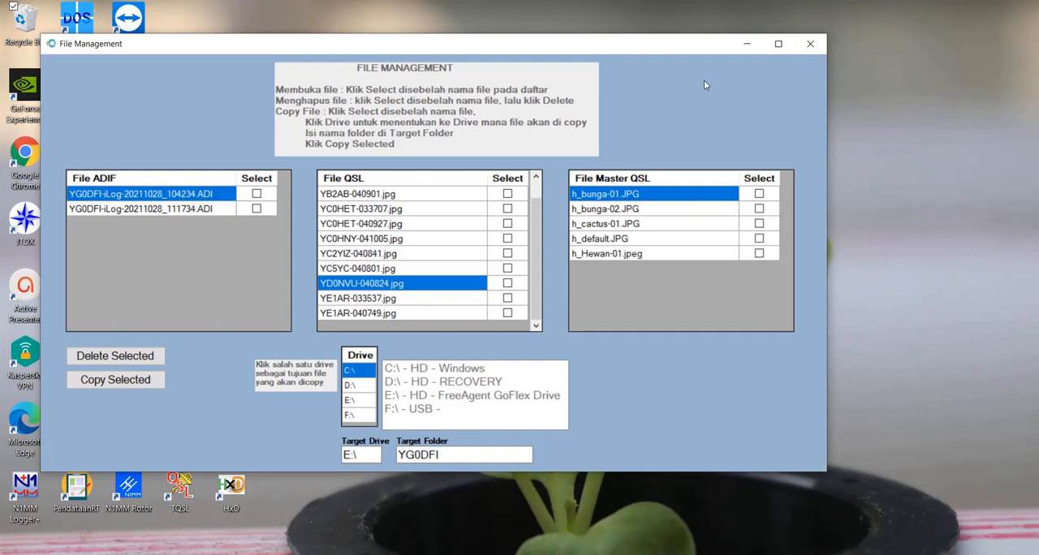
{"action": "left_click", "coordinate": [810, 45]}
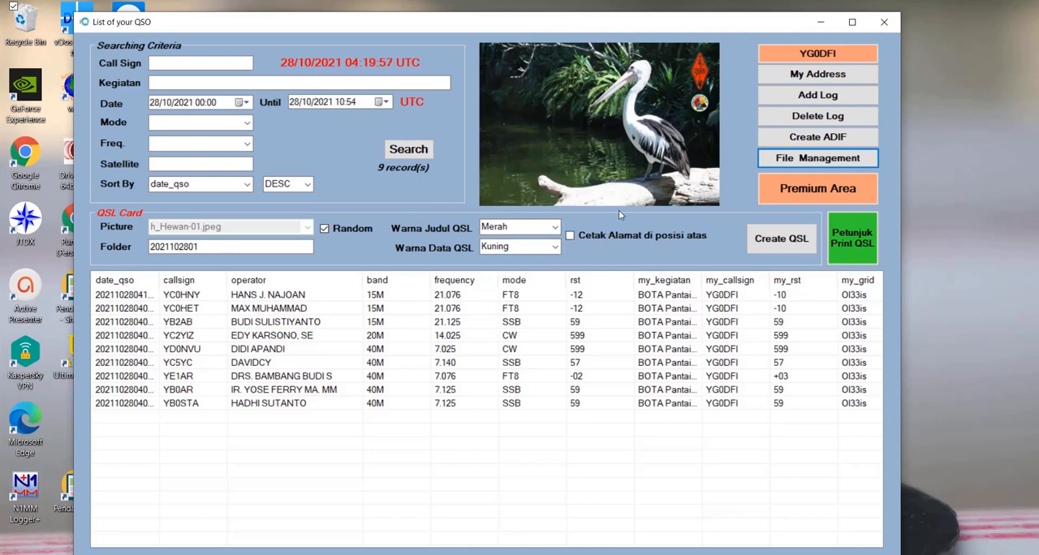
- Switch off random QSL pictures, preview h_bunga-01.JPG and select h_bunga-02.JPG as the card picture
{"action": "left_click", "coordinate": [325, 230]}
{"action": "left_click", "coordinate": [305, 228]}
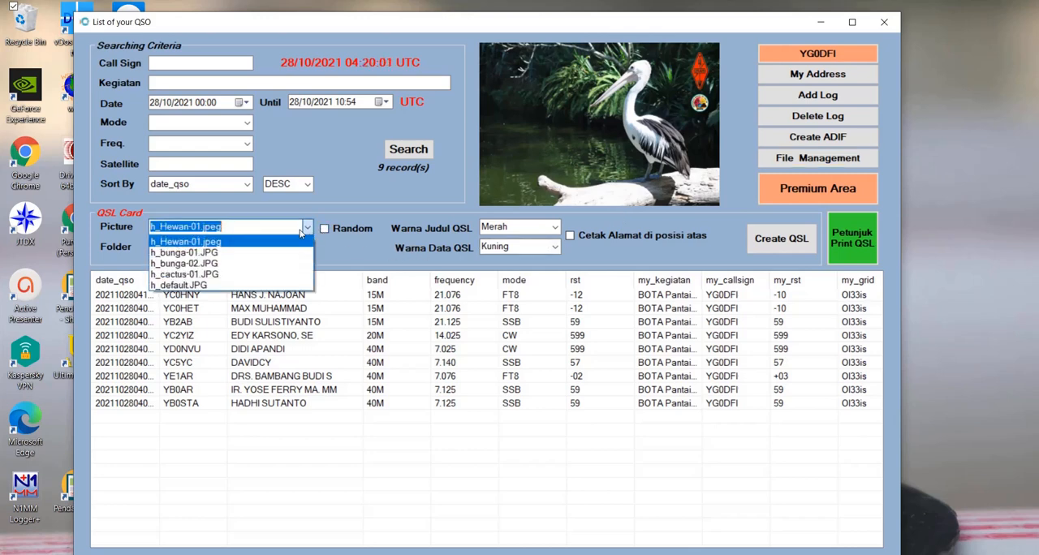
{"action": "left_click", "coordinate": [251, 253]}
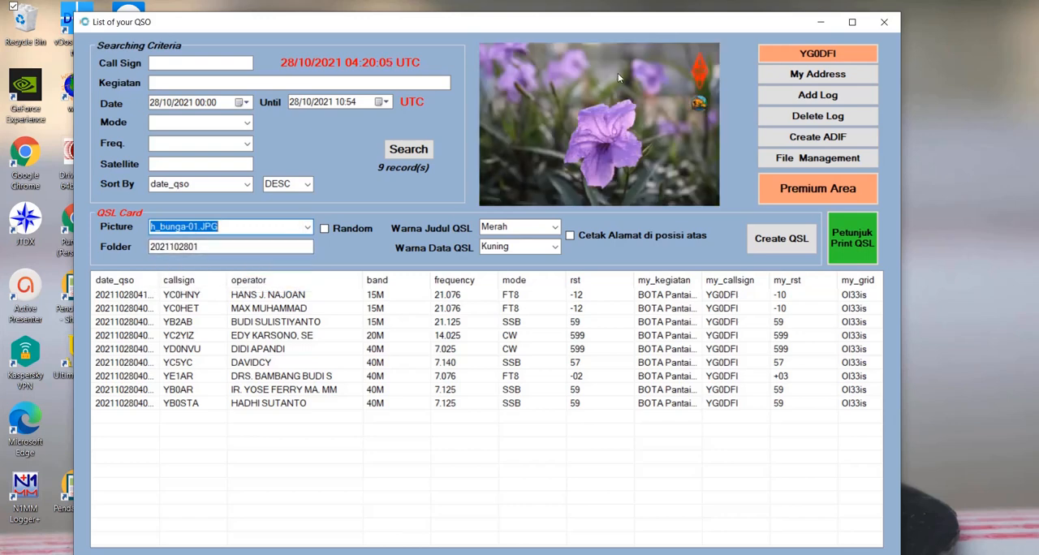
{"action": "left_click", "coordinate": [305, 228]}
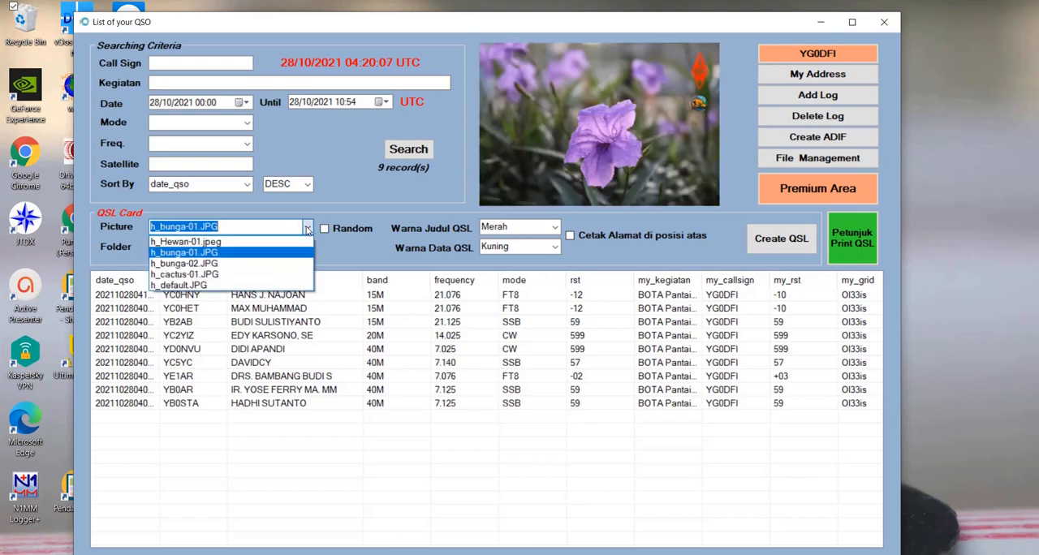
{"action": "left_click", "coordinate": [244, 266]}
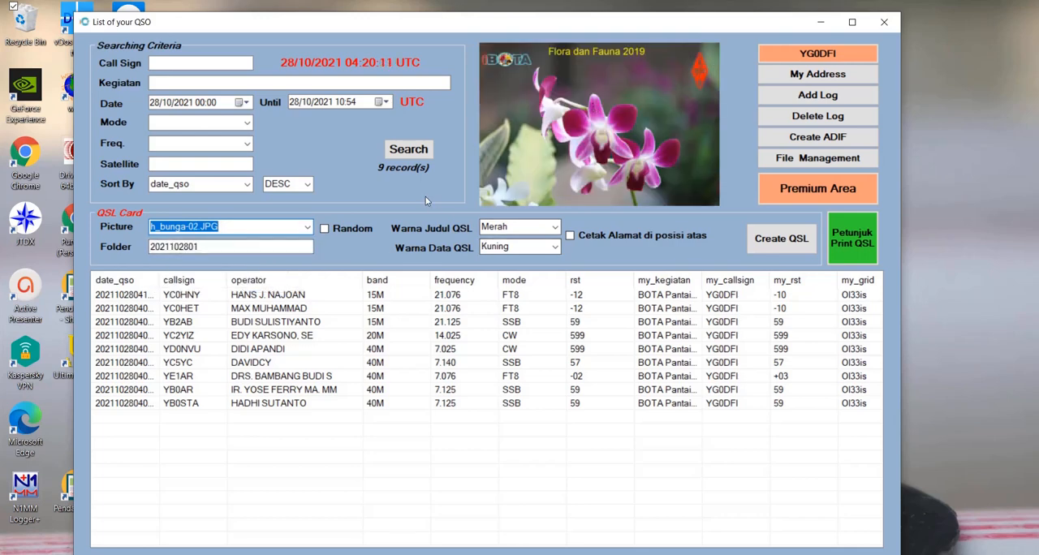
- Set the QSL title colour to Putih and enable printing the address at the top of the card
{"action": "left_click", "coordinate": [555, 228]}
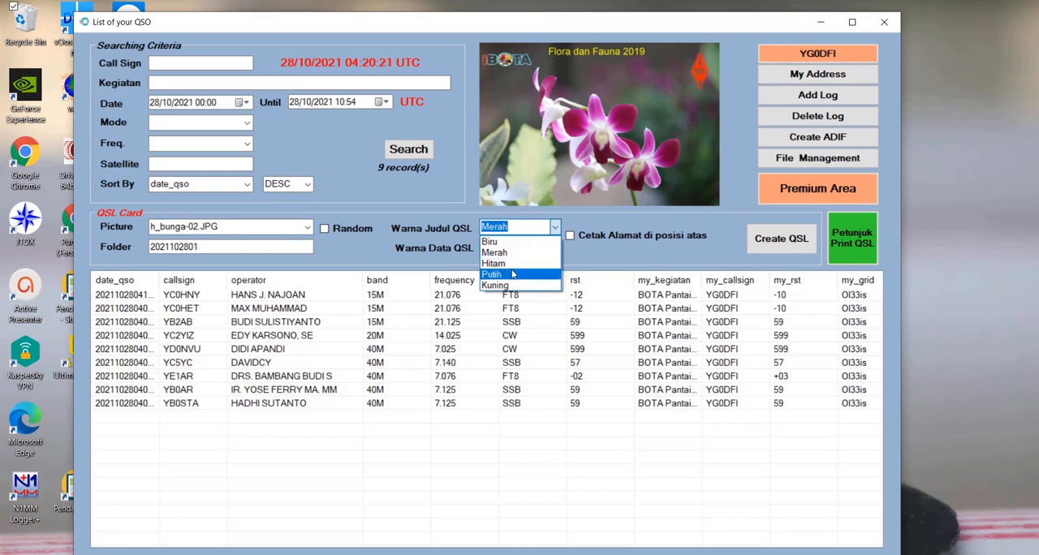
{"action": "left_click", "coordinate": [512, 276]}
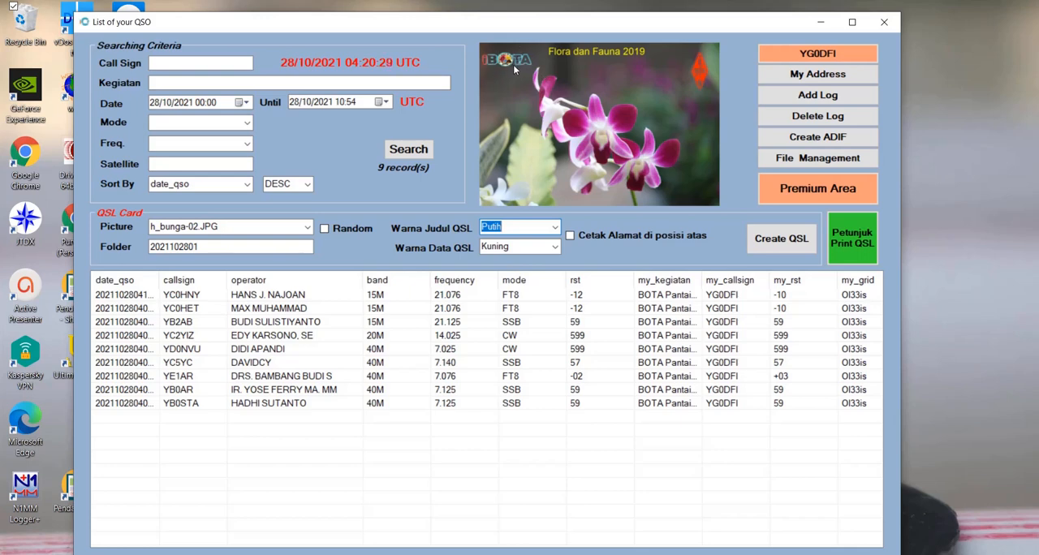
{"action": "left_click", "coordinate": [571, 237]}
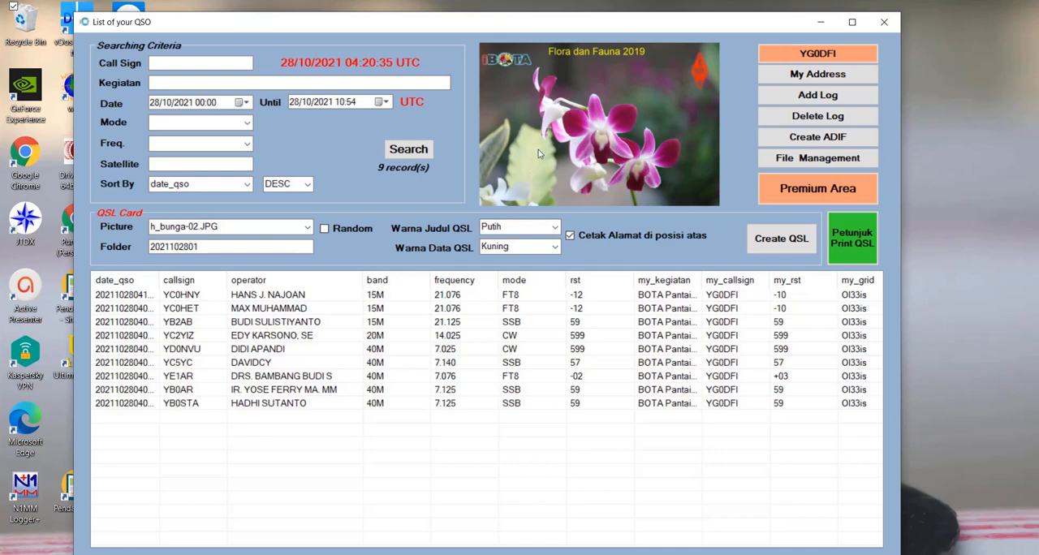
- Use h_cactus-01.JPG as the card picture, with top-position address printing off and the title colour set to Merah
{"action": "left_click", "coordinate": [276, 227]}
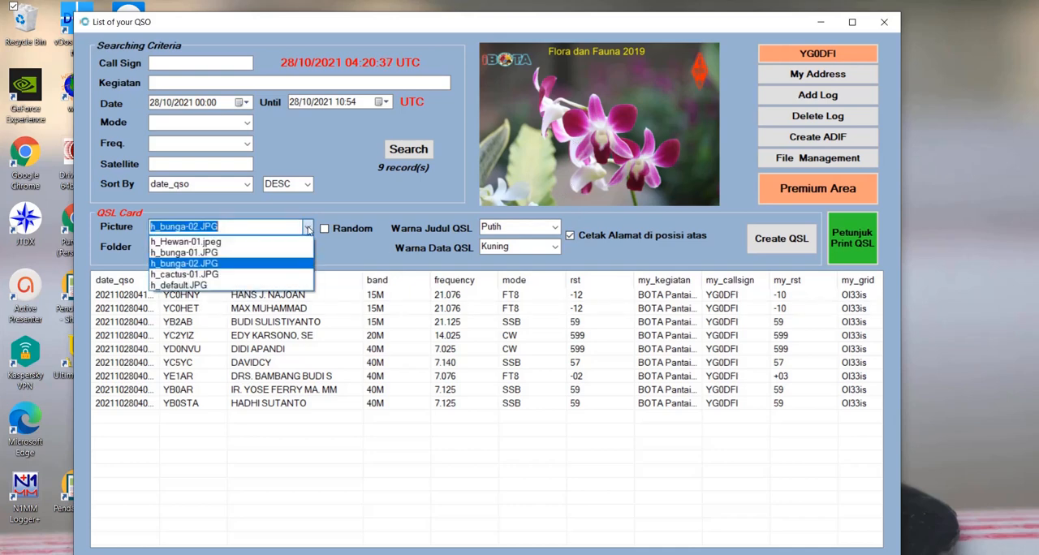
{"action": "left_click", "coordinate": [253, 274]}
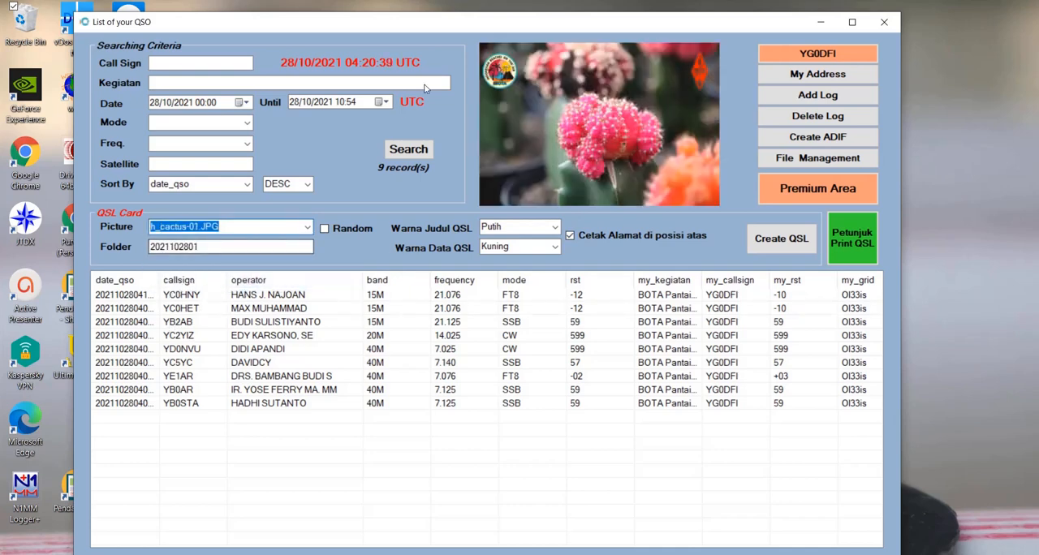
{"action": "left_click", "coordinate": [570, 236]}
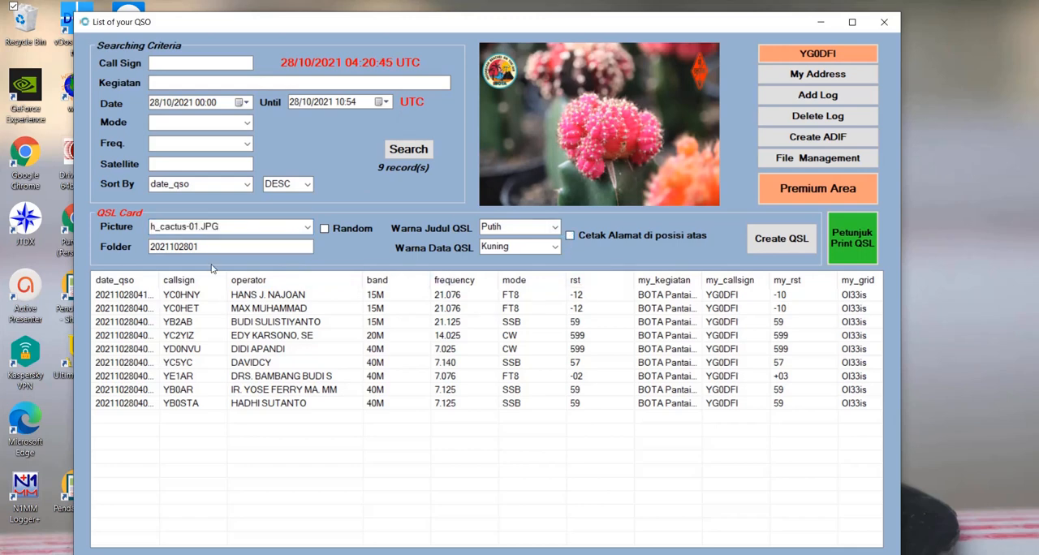
{"action": "left_click", "coordinate": [556, 228]}
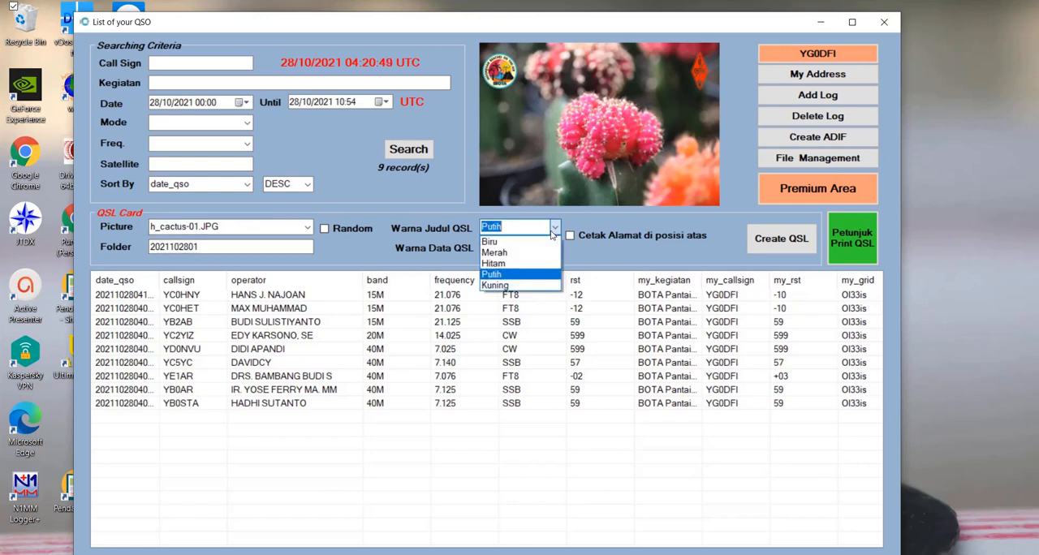
{"action": "left_click", "coordinate": [523, 252]}
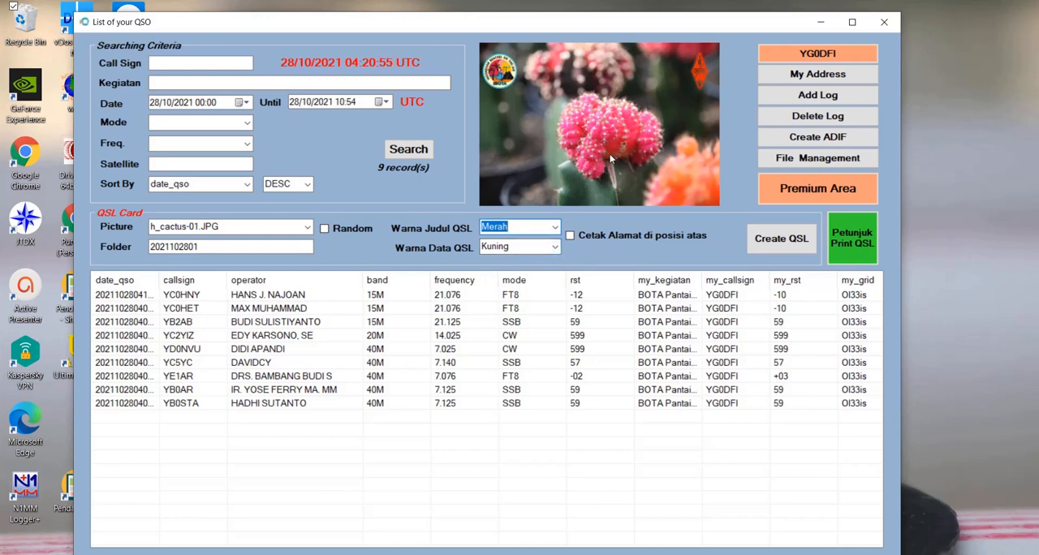
- Set the QSL folder to LOGO_BESAR and create the QSL cards
{"action": "double_click", "coordinate": [216, 244]}
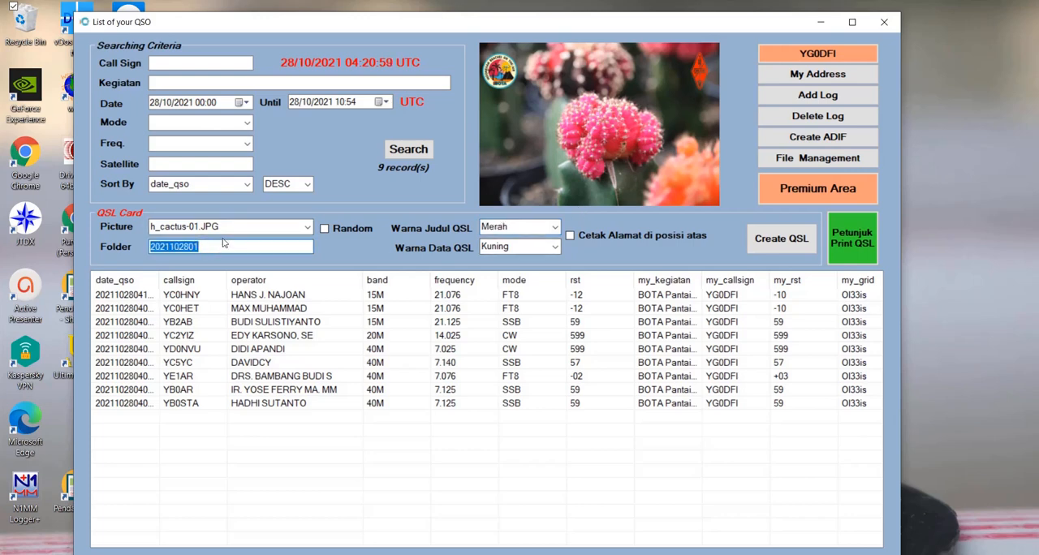
{"action": "type", "text": "LOGO"}
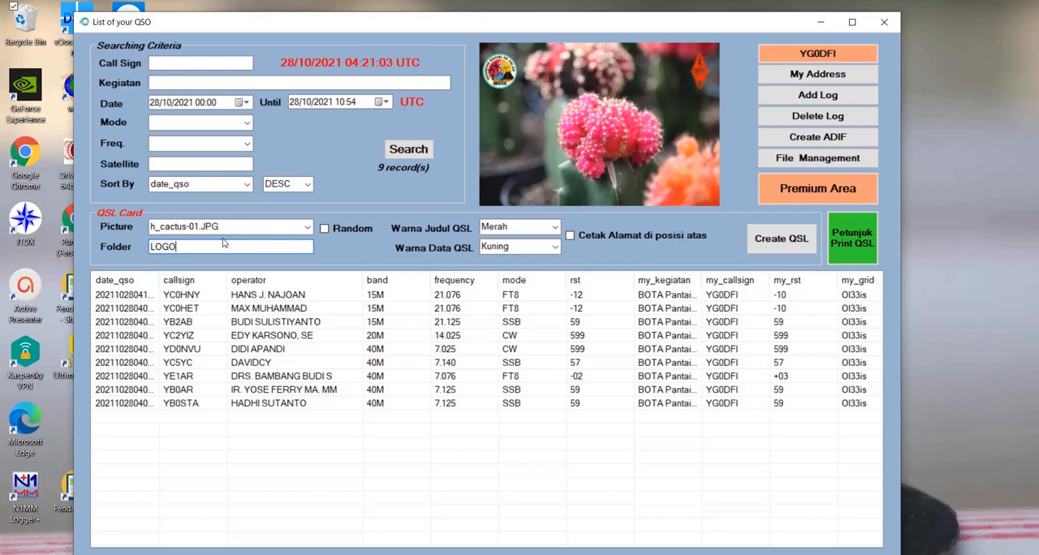
{"action": "type", "text": "_BESAR"}
{"action": "left_click", "coordinate": [775, 240]}
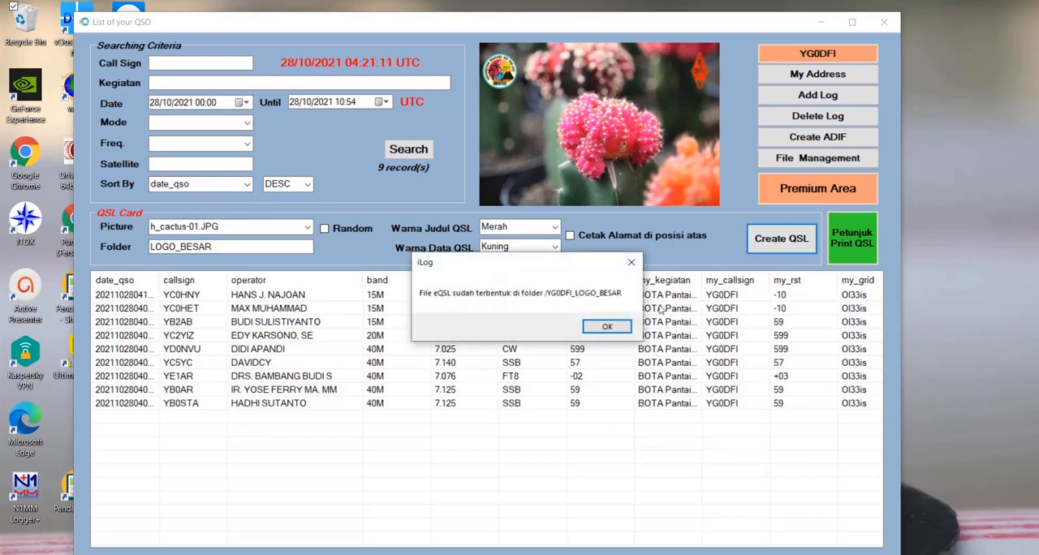
{"action": "left_click", "coordinate": [607, 327]}
- View the QSL cards YB0AR-040737.jpg and YB2AB-040901.jpg from file management, closing each image and the file management window
{"action": "left_click", "coordinate": [832, 159]}
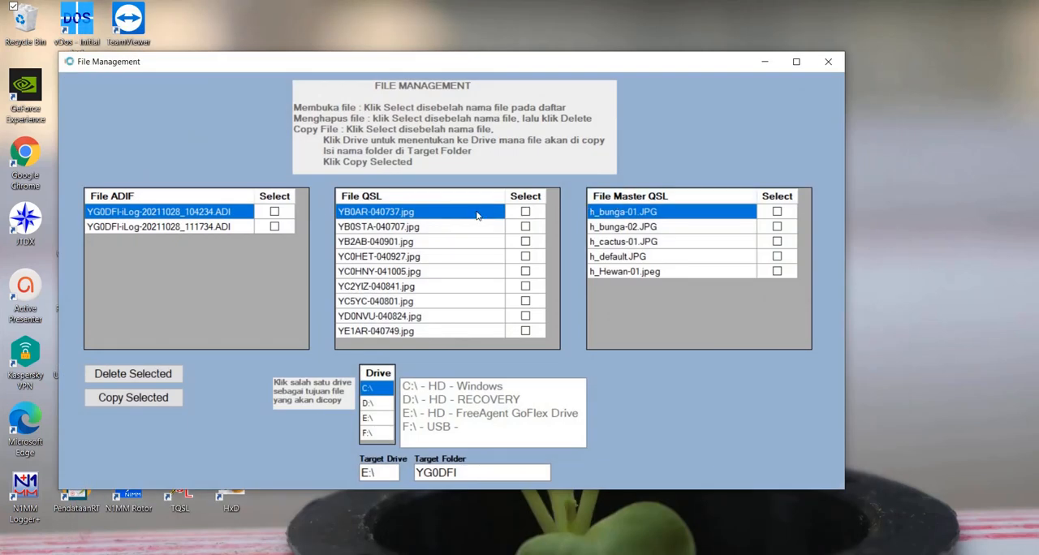
{"action": "left_click", "coordinate": [477, 215]}
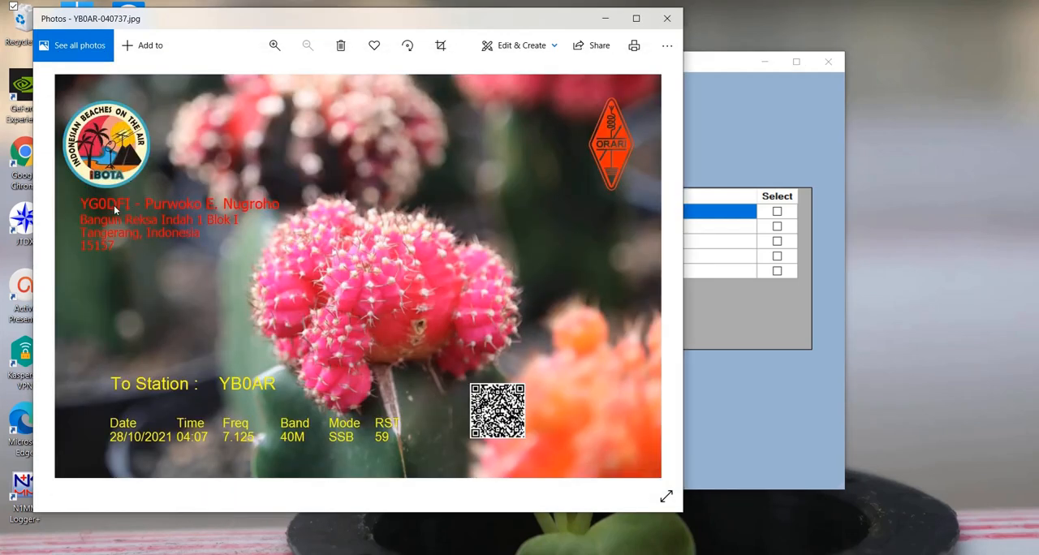
{"action": "left_click_drag", "start_coordinate": [234, 21], "coordinate": [392, 19]}
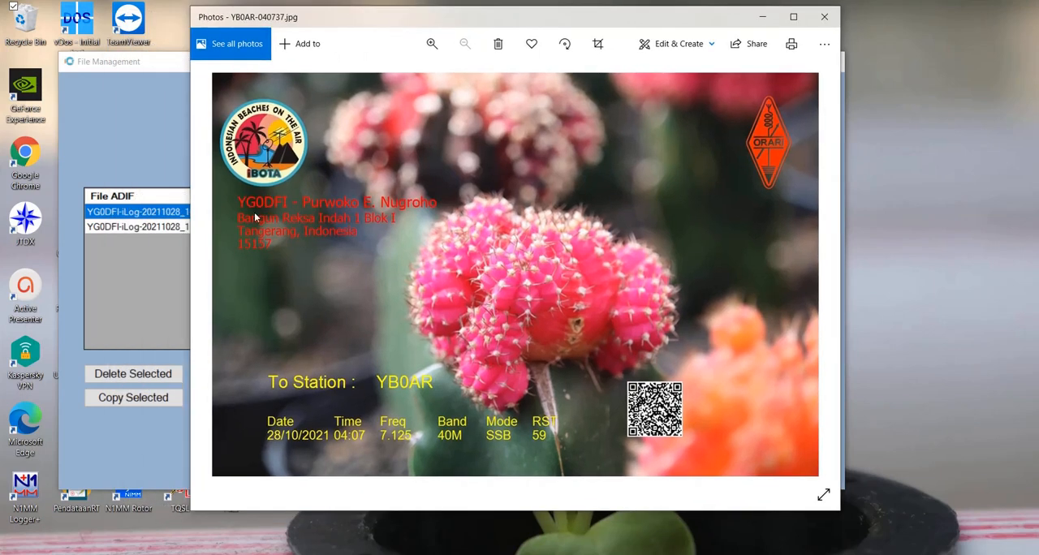
{"action": "left_click", "coordinate": [826, 18]}
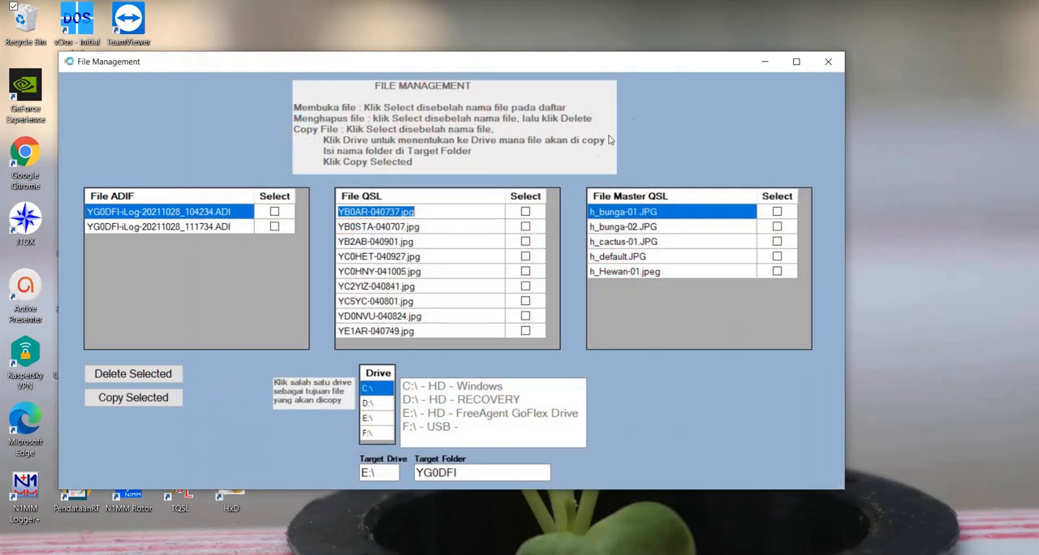
{"action": "double_click", "coordinate": [409, 242]}
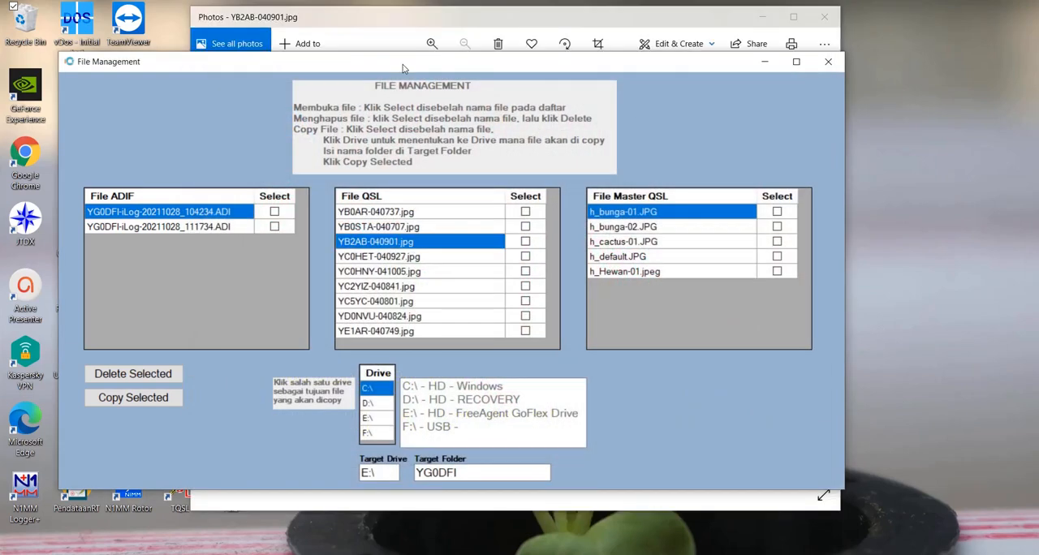
{"action": "left_click", "coordinate": [412, 12]}
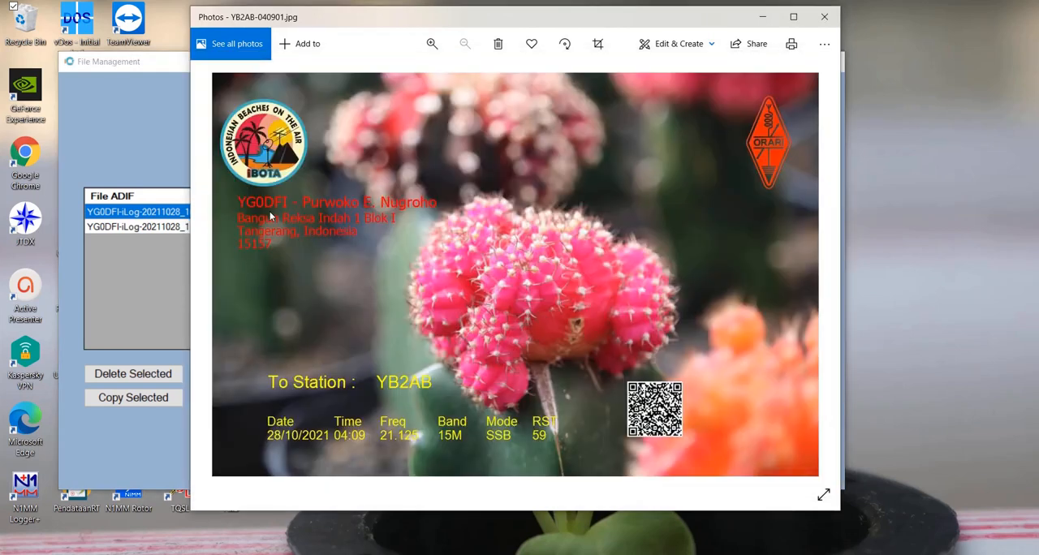
{"action": "left_click", "coordinate": [837, 24]}
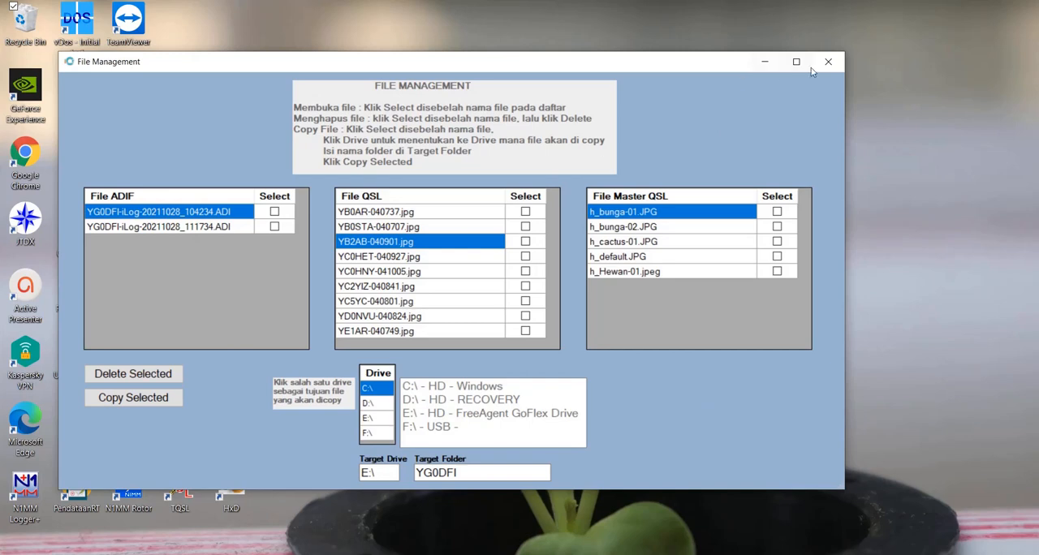
{"action": "left_click", "coordinate": [827, 62]}
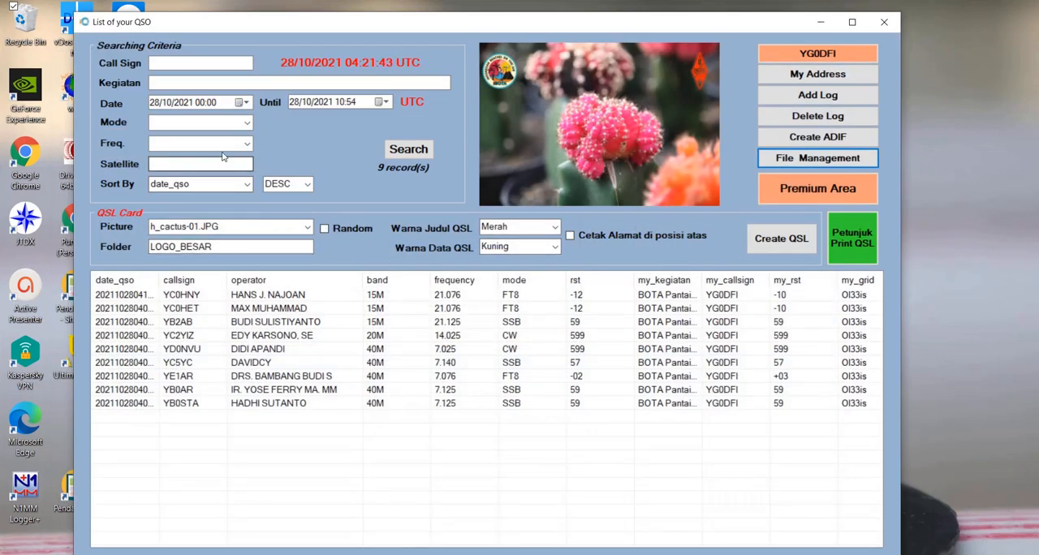
- Change the QSL title colour to Biru and create the cards again in the LOGO_BESAR folder
{"action": "left_click", "coordinate": [527, 227]}
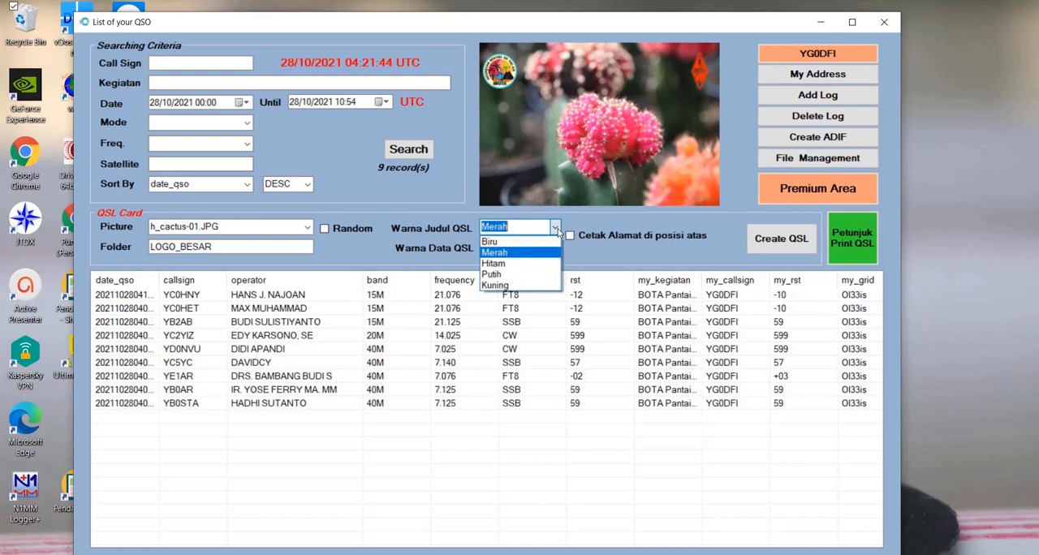
{"action": "left_click", "coordinate": [506, 244]}
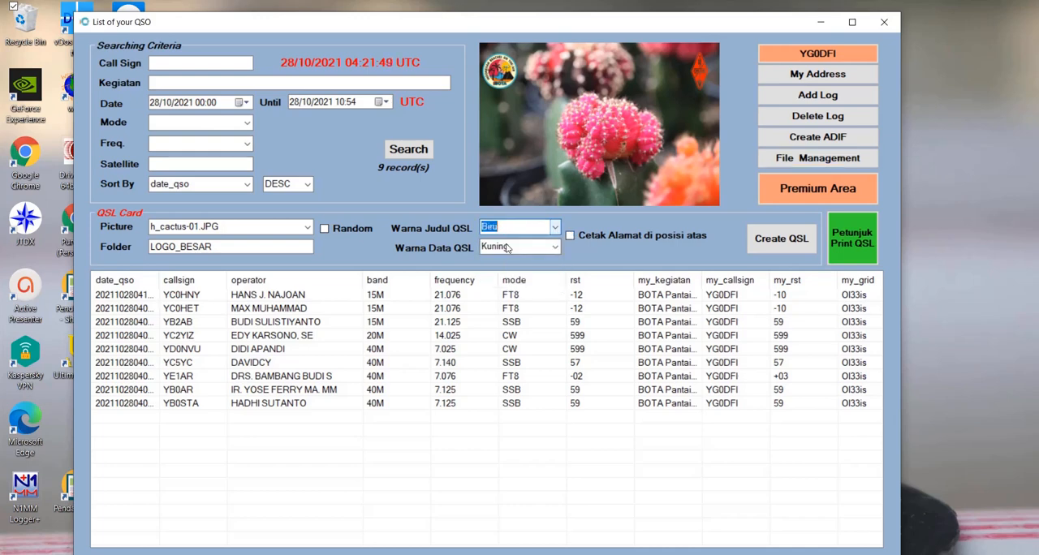
{"action": "left_click", "coordinate": [226, 248]}
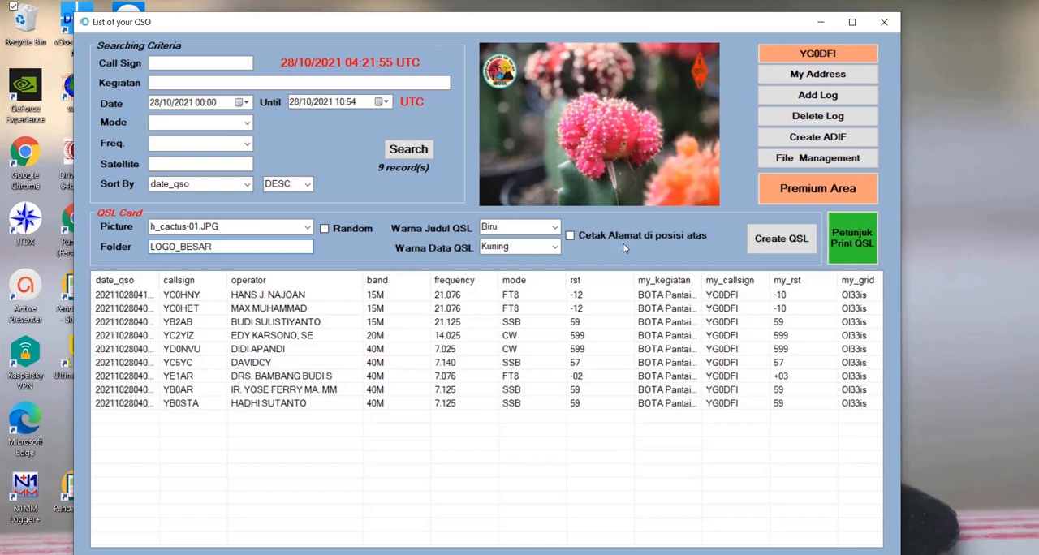
{"action": "left_click", "coordinate": [784, 240]}
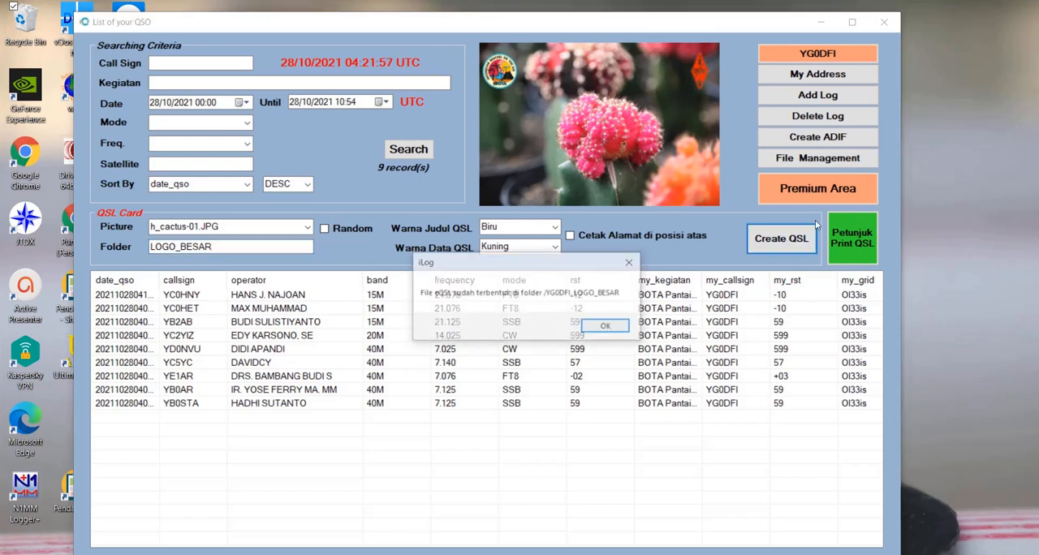
{"action": "left_click", "coordinate": [622, 327]}
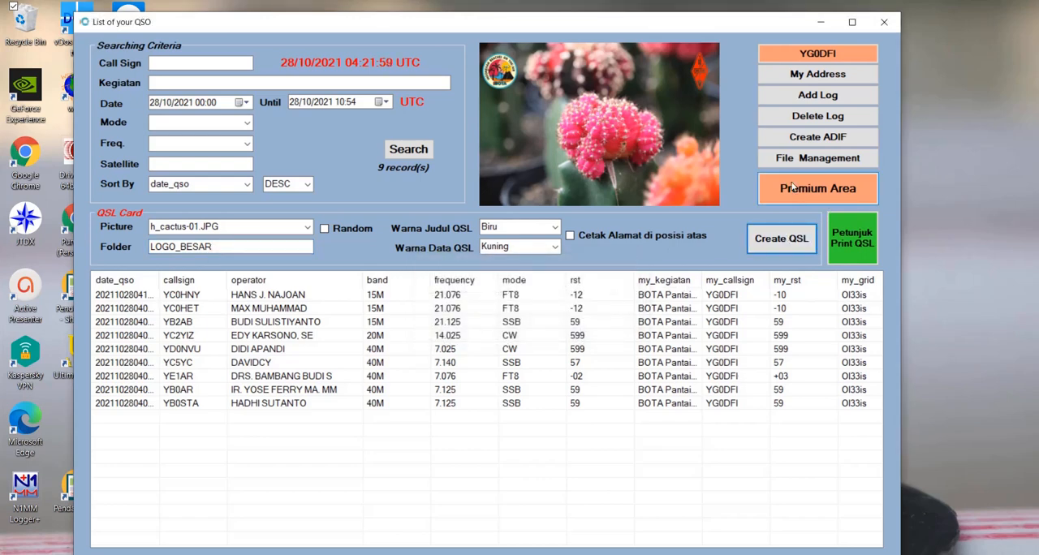
{"action": "left_click", "coordinate": [818, 157]}
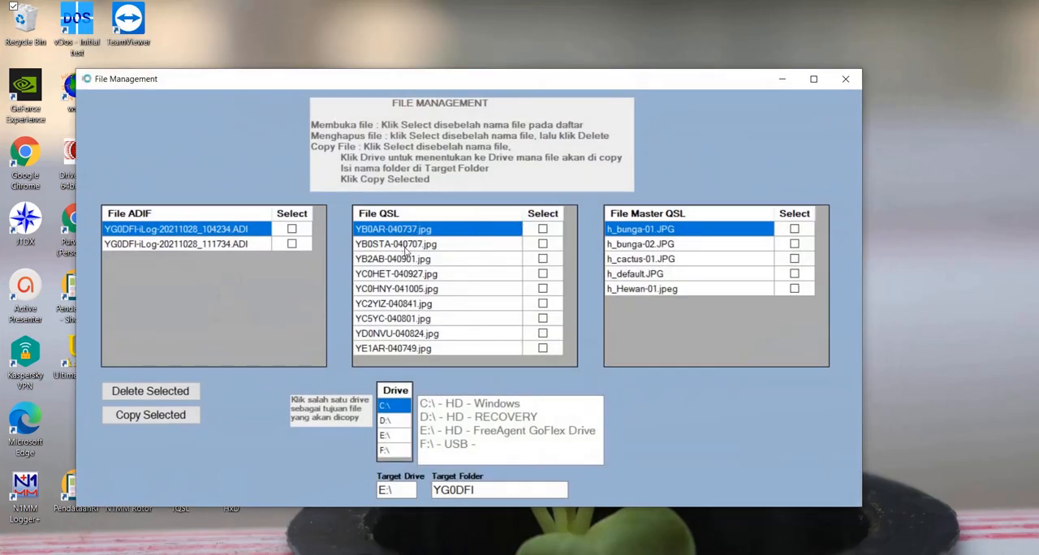
{"action": "left_click", "coordinate": [407, 251]}
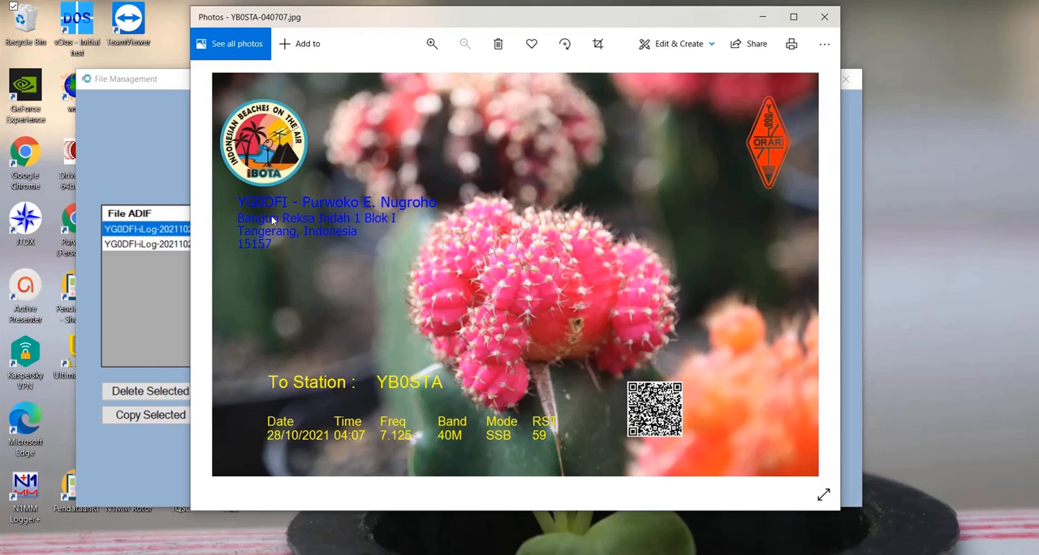
{"action": "left_click", "coordinate": [825, 22]}
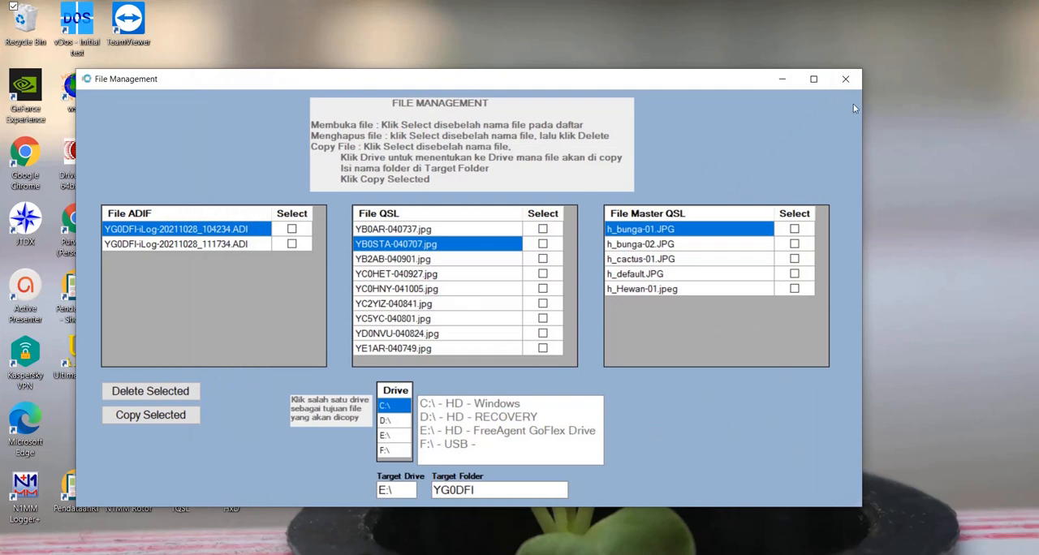
{"action": "left_click", "coordinate": [845, 79]}
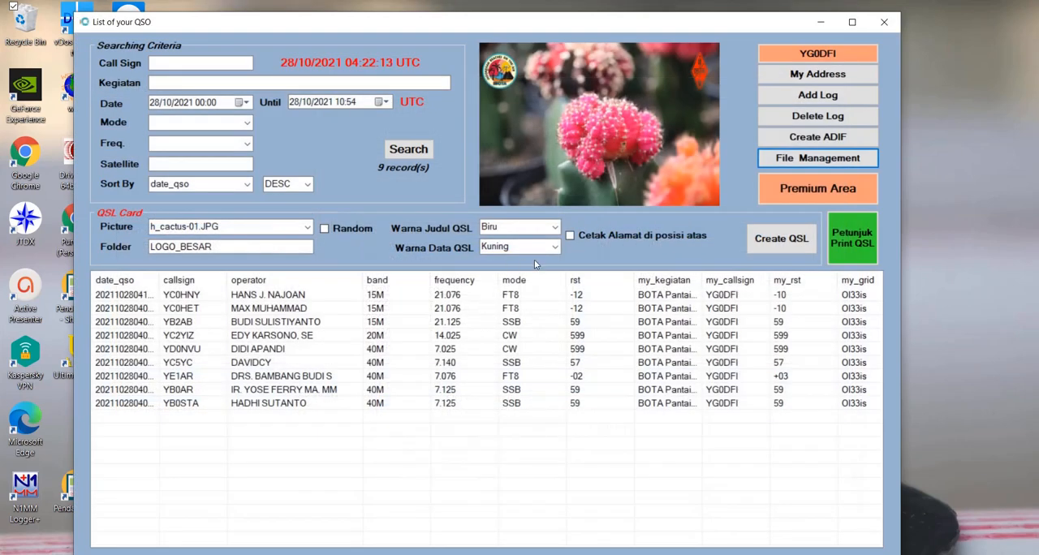
- Preview h_Hewan-01.jpeg and select h_bunga-01.JPG as the card picture
{"action": "left_click", "coordinate": [307, 229]}
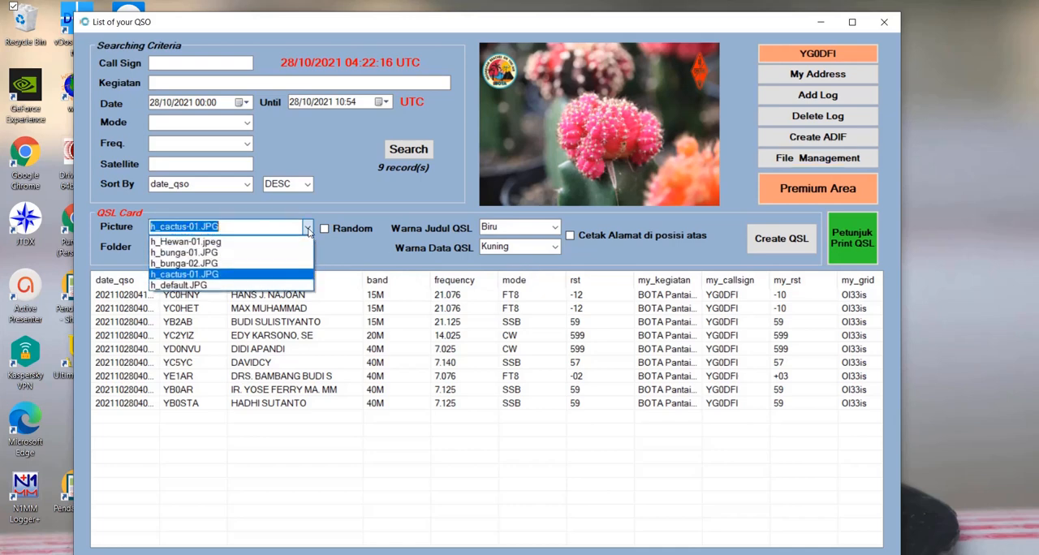
{"action": "left_click", "coordinate": [284, 243]}
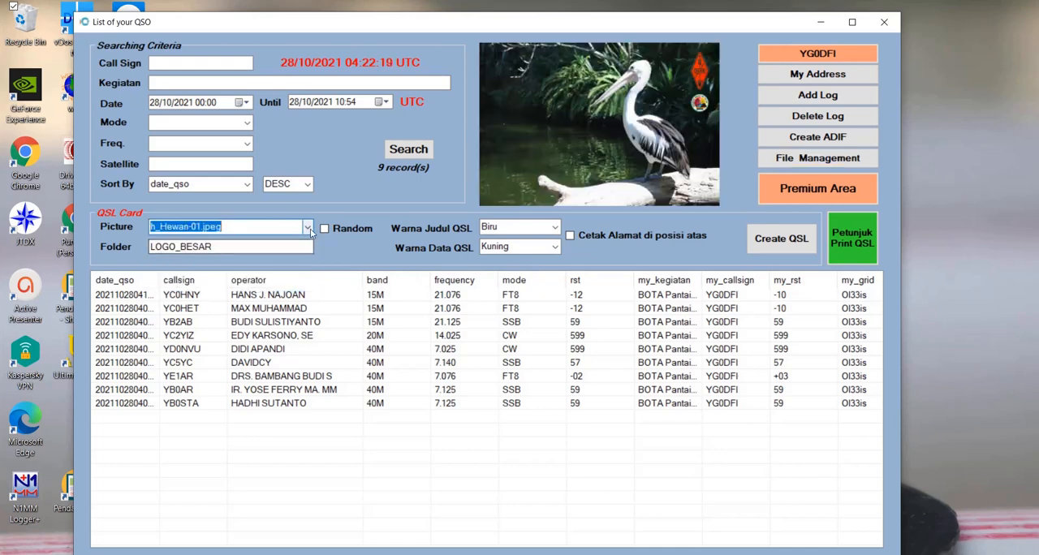
{"action": "left_click", "coordinate": [307, 228]}
{"action": "left_click", "coordinate": [275, 252]}
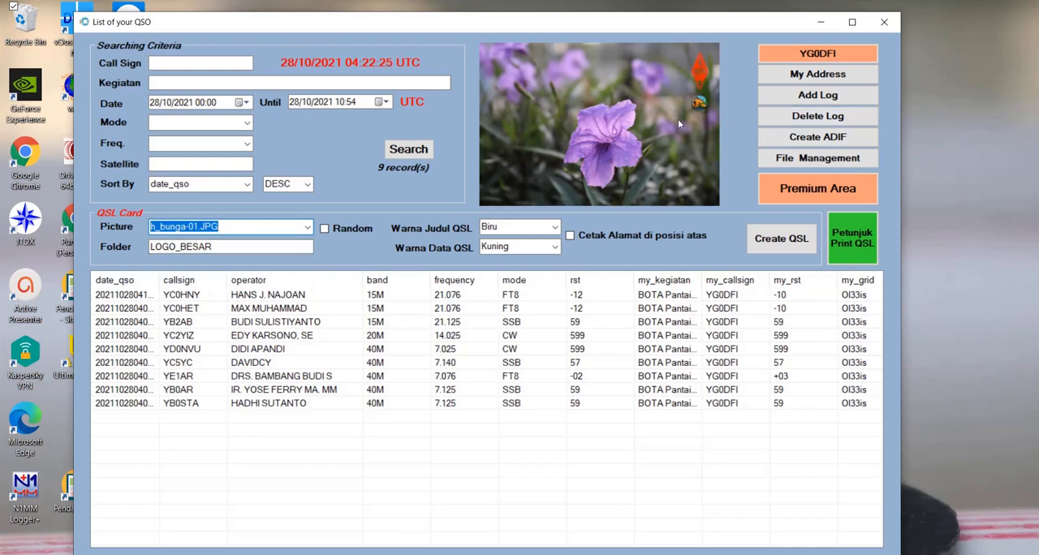
- Set the QSL folder to LOGO_KECIL and the title colour to Kuning
{"action": "left_click_drag", "start_coordinate": [180, 247], "coordinate": [271, 259]}
{"action": "type", "text": "KECIL"}
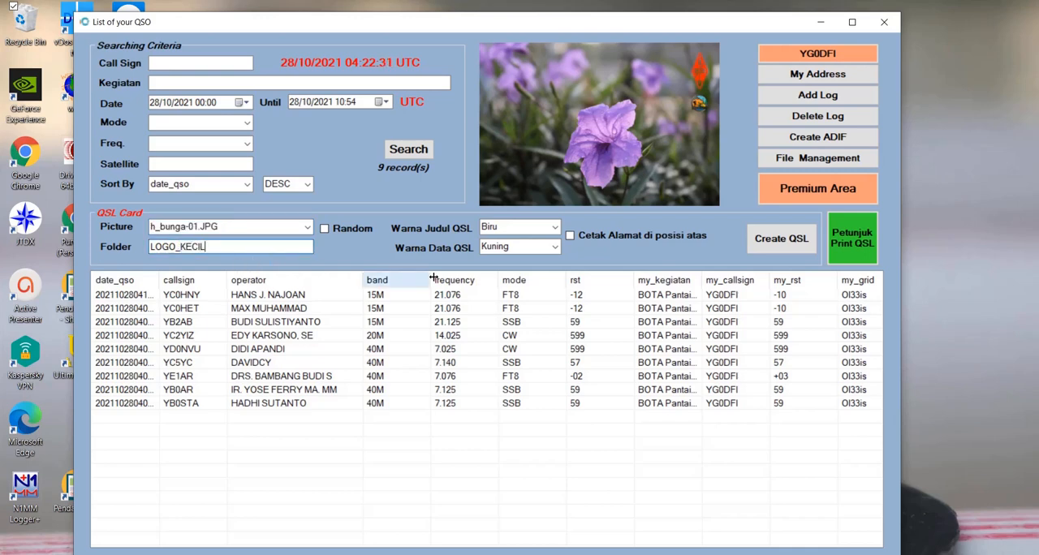
{"action": "left_click", "coordinate": [556, 228]}
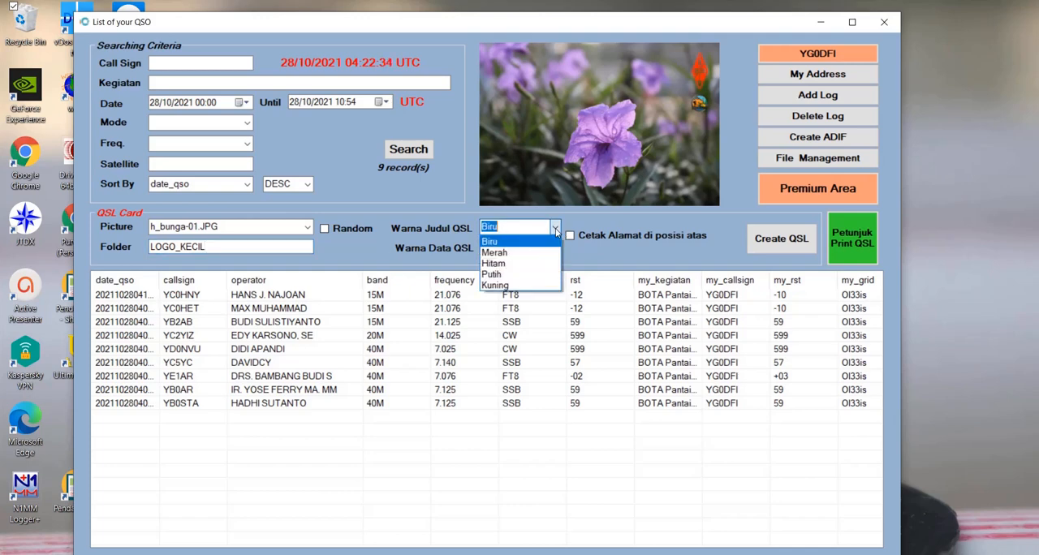
{"action": "left_click", "coordinate": [536, 285]}
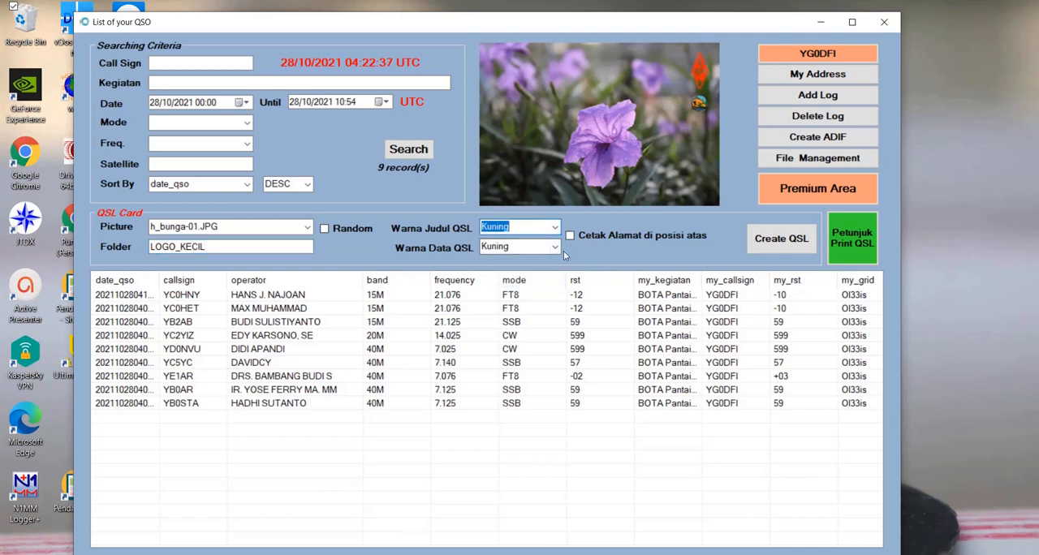
- Create the QSL cards in the LOGO_KECIL folder and view YB0AR-040737.jpg from file management, closing both windows
{"action": "left_click", "coordinate": [794, 239]}
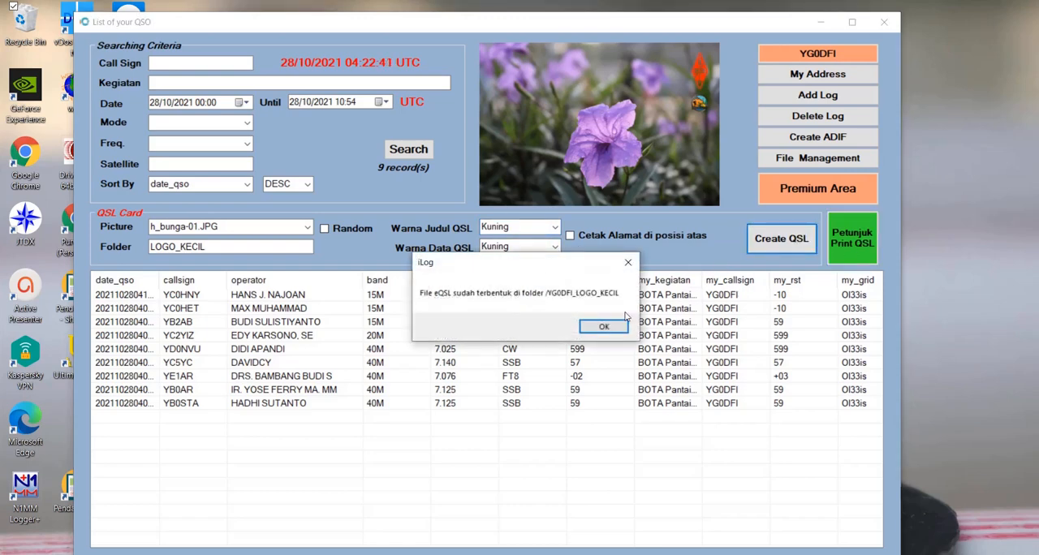
{"action": "left_click", "coordinate": [617, 327]}
{"action": "left_click", "coordinate": [816, 161]}
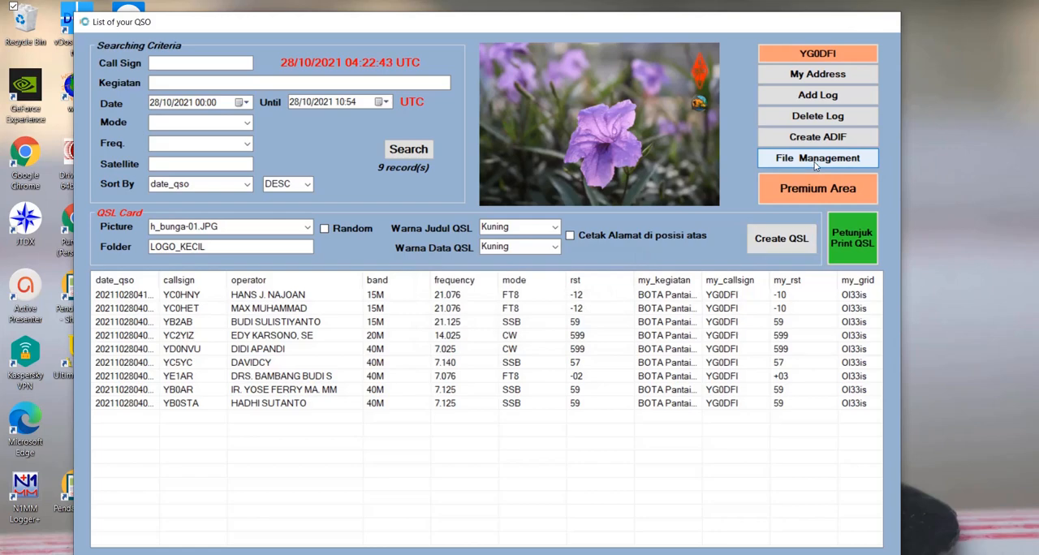
{"action": "double_click", "coordinate": [476, 254]}
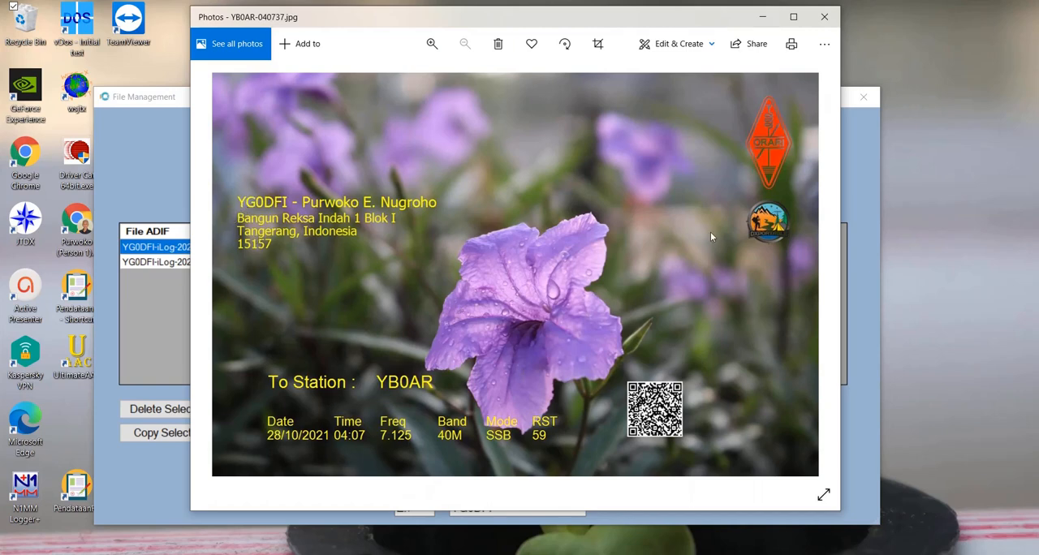
{"action": "left_click", "coordinate": [825, 17]}
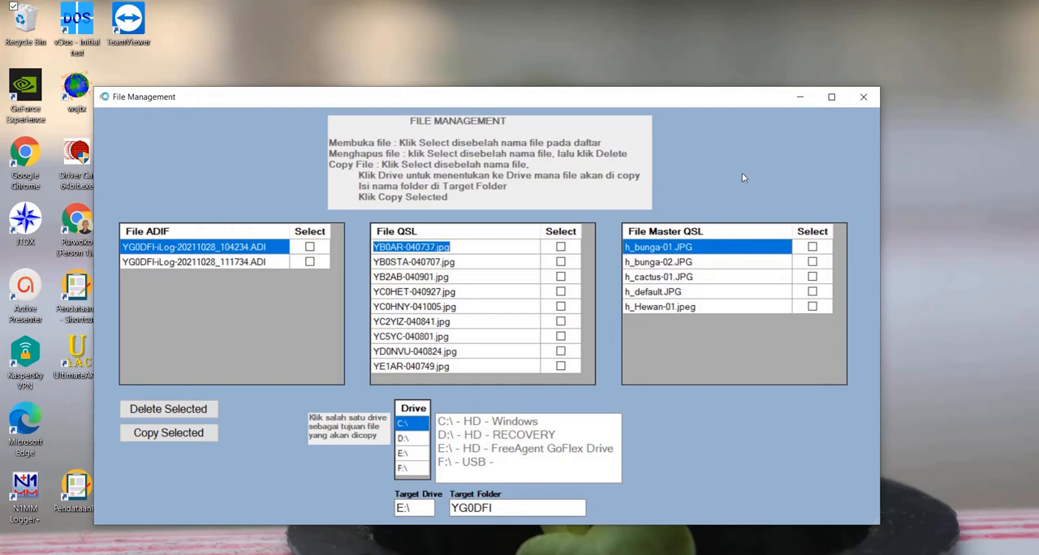
{"action": "left_click", "coordinate": [864, 98]}
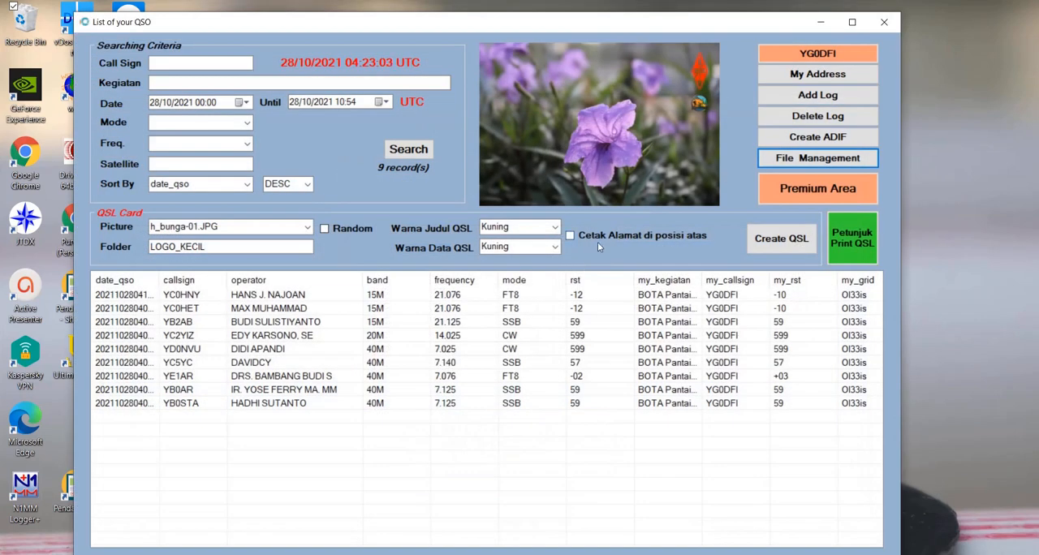
- Enable printing the address in the upper position (Cetak Alamat di posisi atas) and create the QSL cards again
{"action": "left_click", "coordinate": [595, 236]}
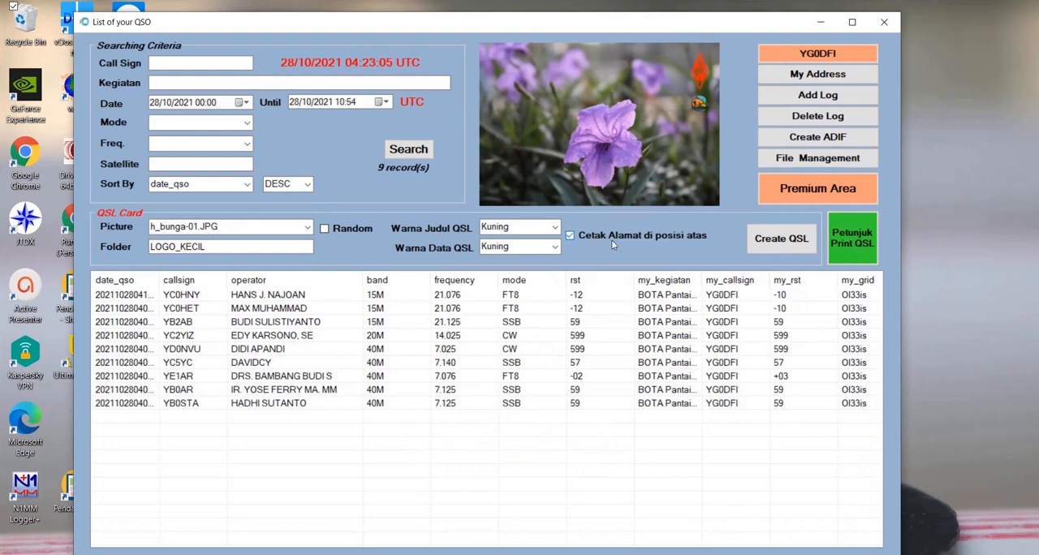
{"action": "left_click", "coordinate": [798, 243]}
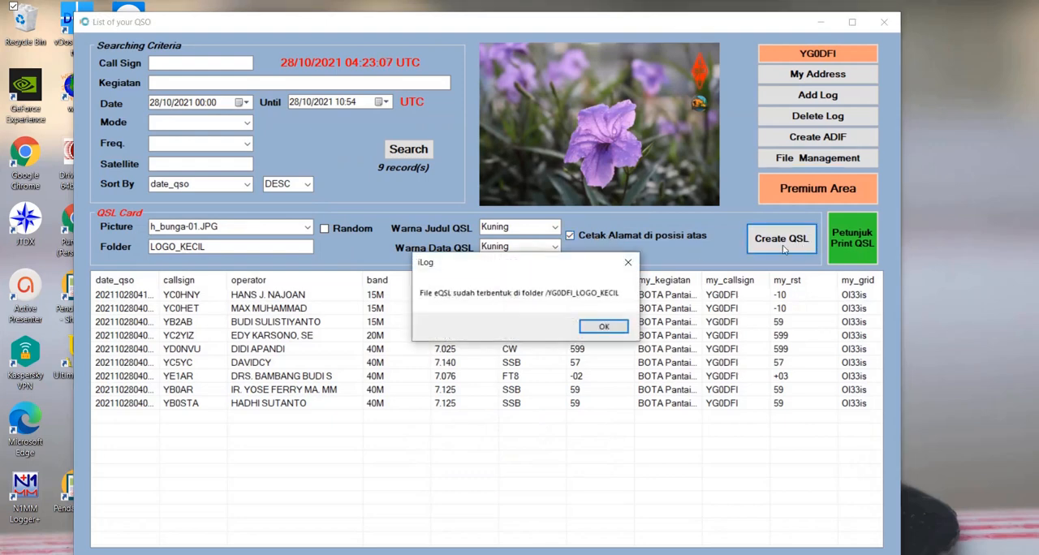
{"action": "left_click", "coordinate": [614, 328]}
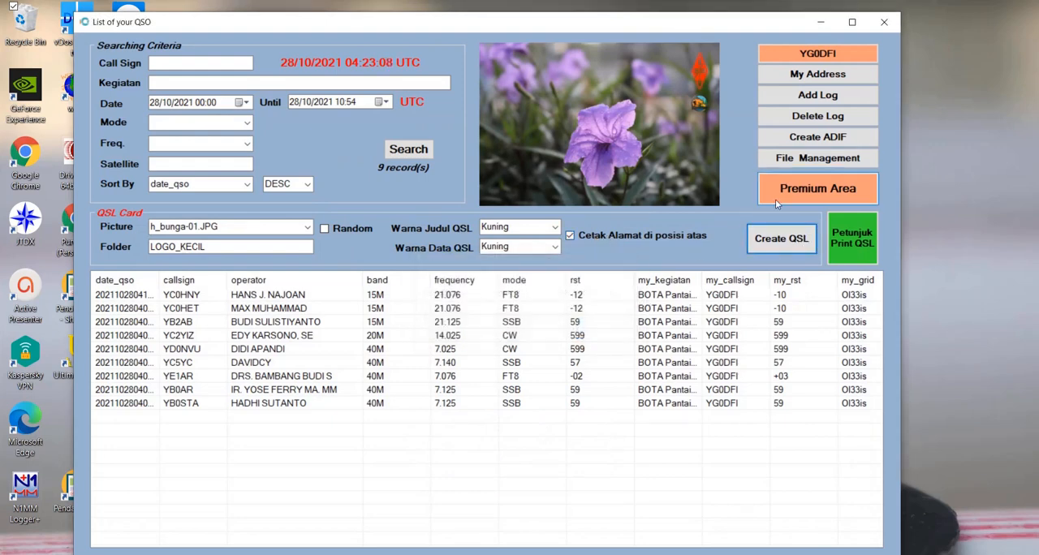
{"action": "left_click", "coordinate": [796, 160]}
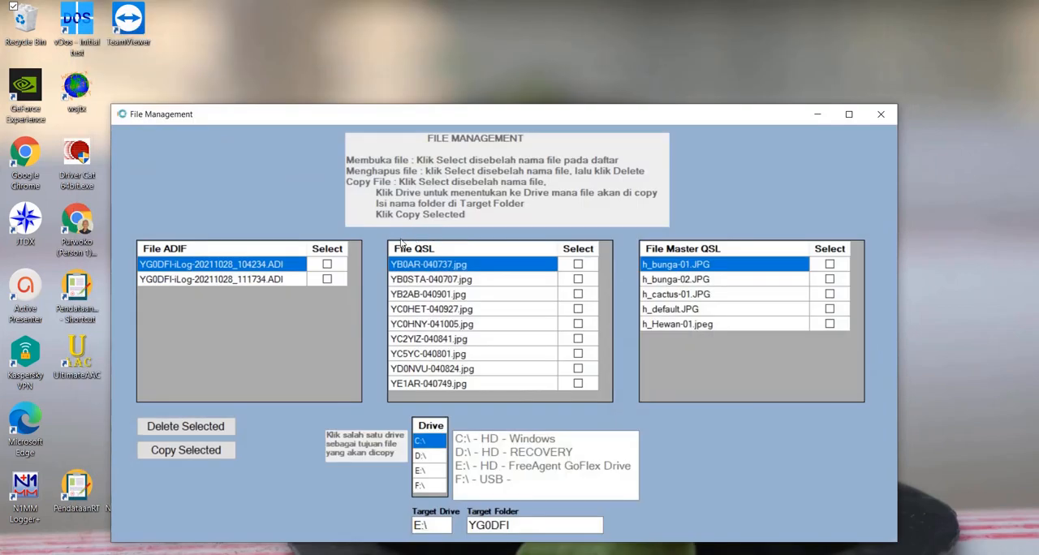
{"action": "left_click", "coordinate": [425, 279]}
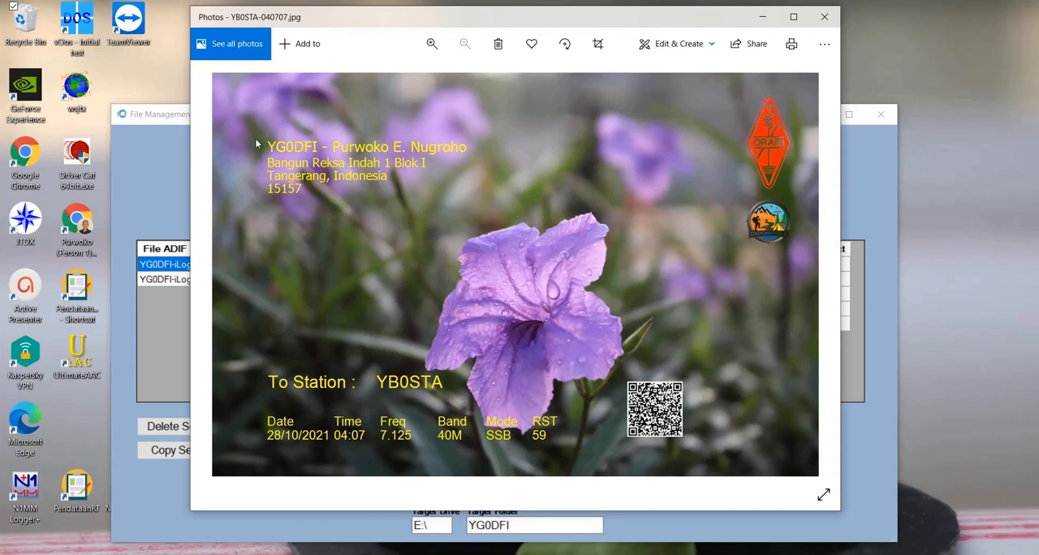
{"action": "left_click", "coordinate": [822, 18]}
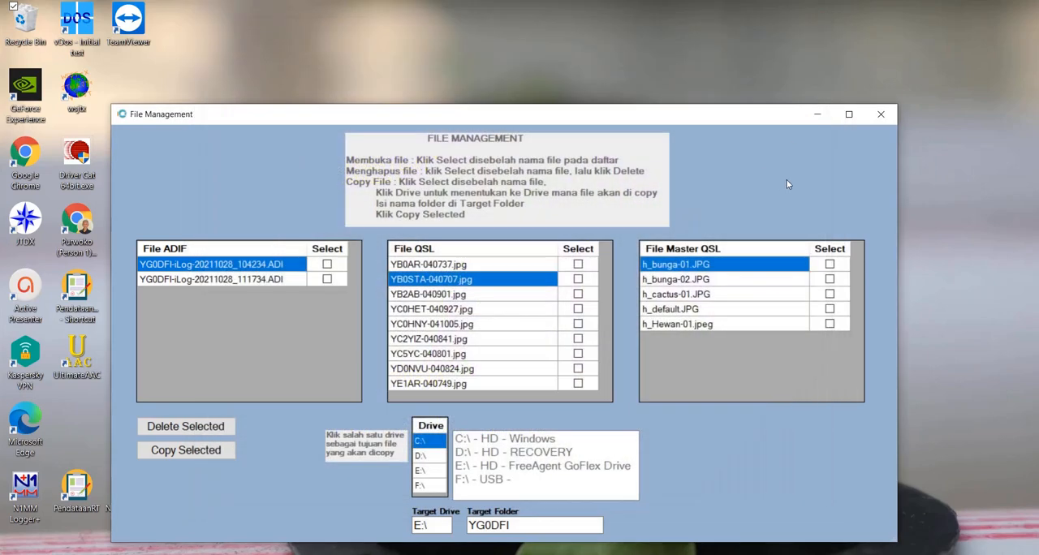
{"action": "left_click", "coordinate": [452, 296]}
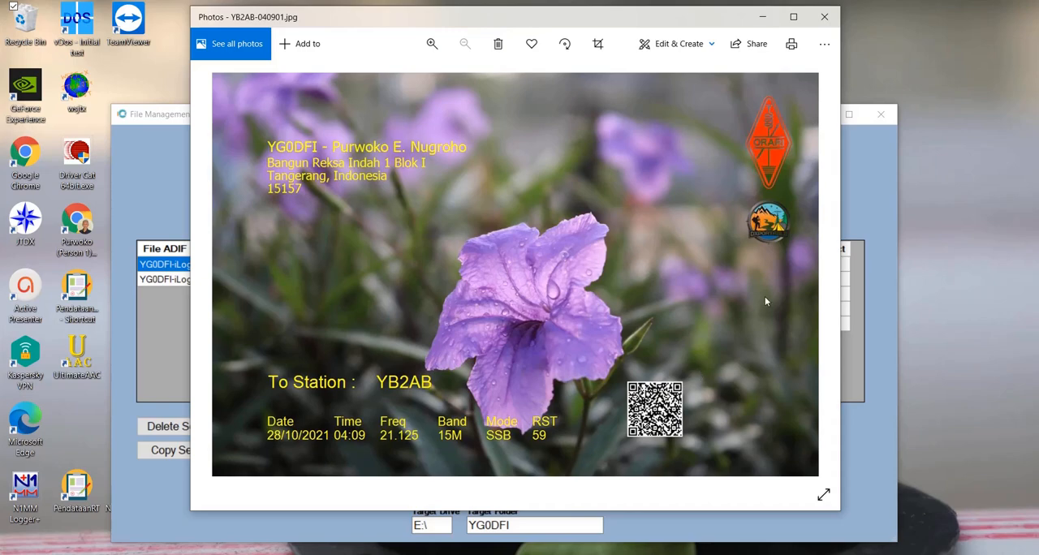
{"action": "left_click", "coordinate": [825, 17]}
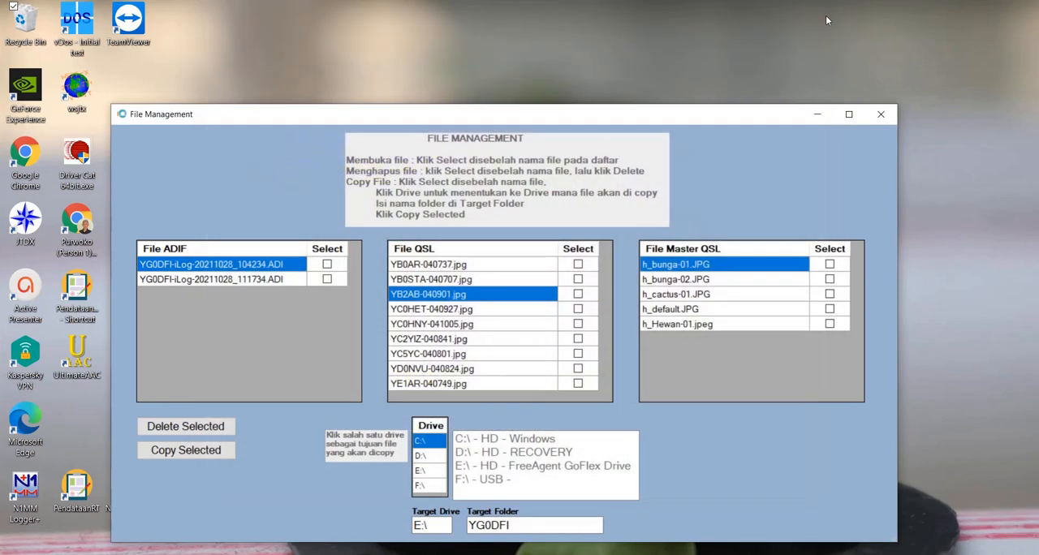
{"action": "left_click", "coordinate": [881, 113]}
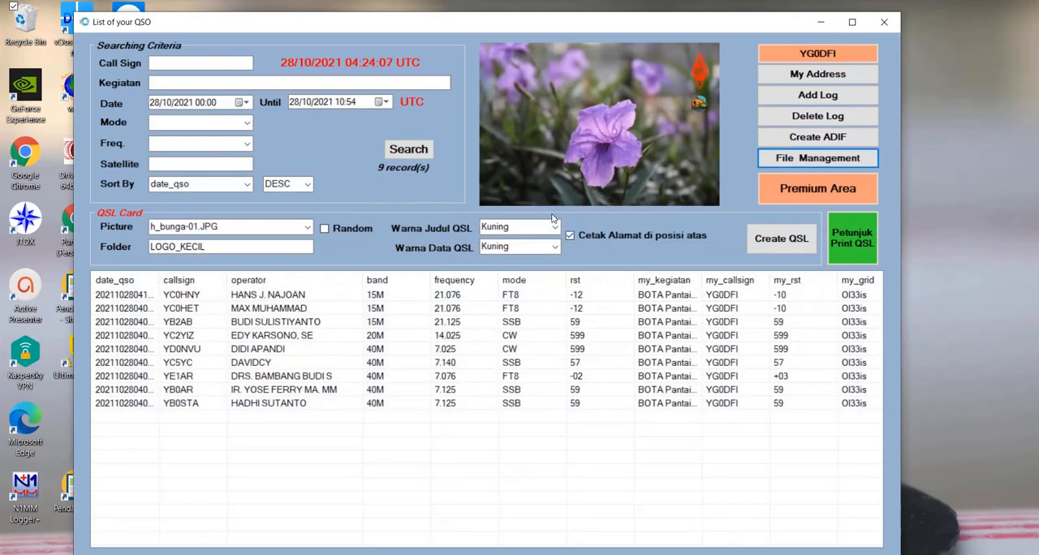